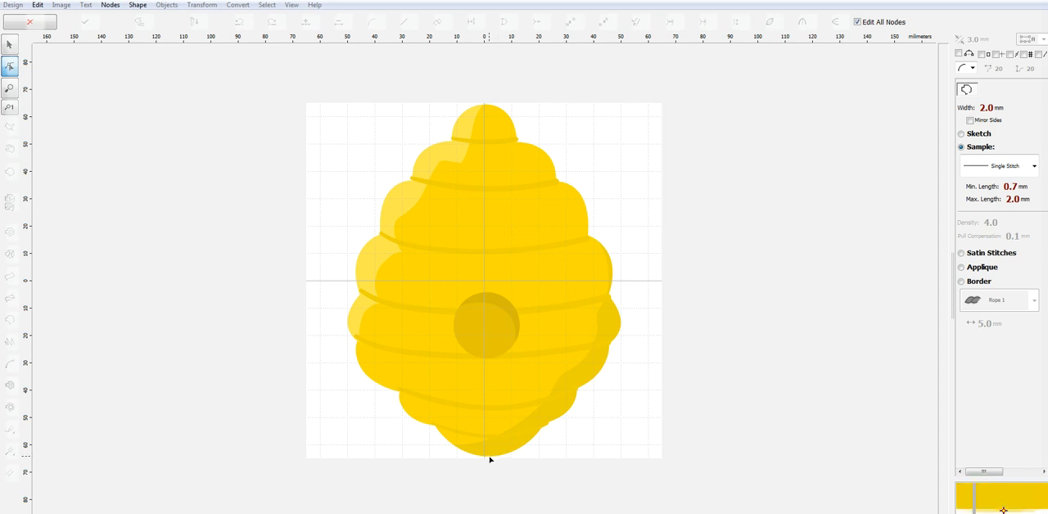
Start the outline at the beehive's bottom centre on the vertical axis and trace the bottom-right curve up to the lowest right notch
scroll(489, 459, "up", 3)
scroll(564, 441, "down", 3)
scroll(539, 455, "up", 3)
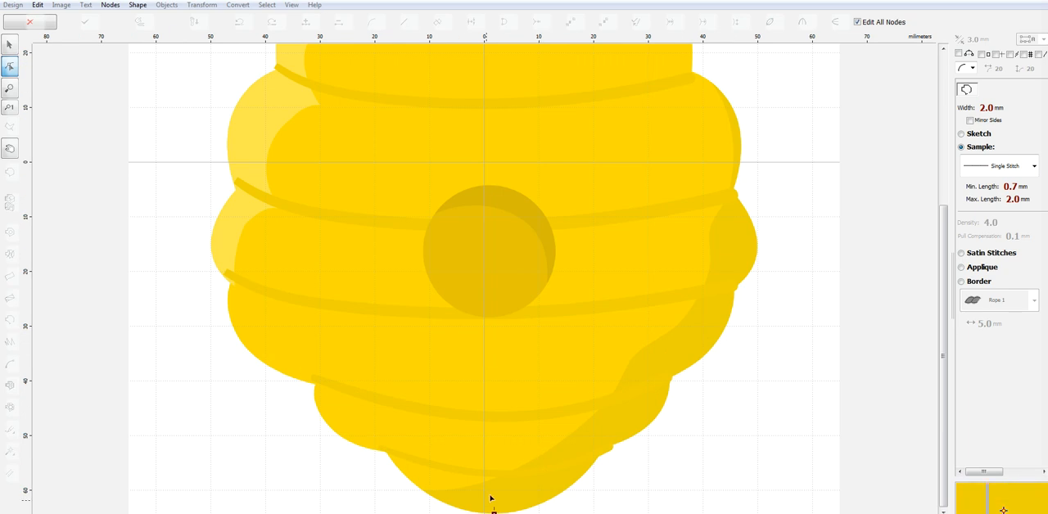
left_click_drag(493, 512, 491, 511)
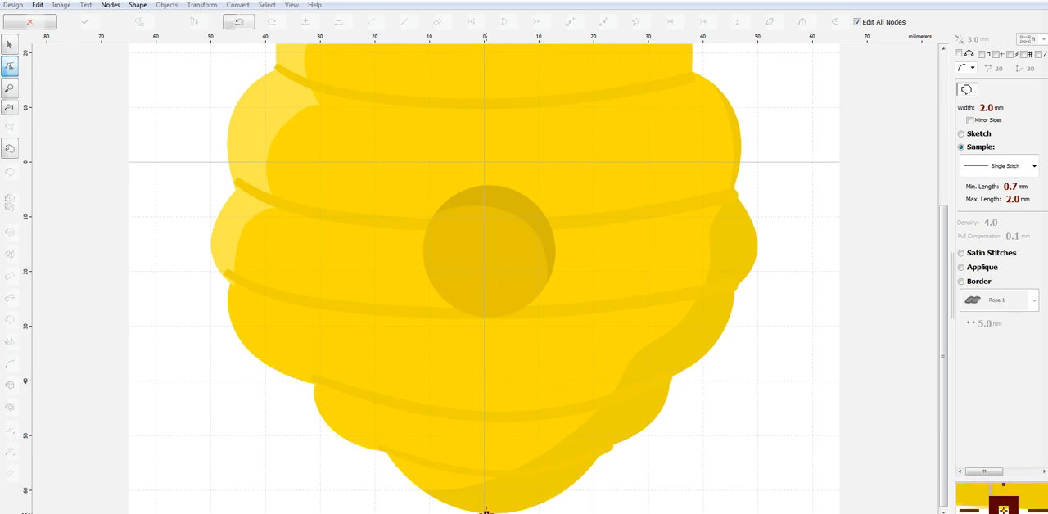
left_click(598, 458)
left_click_drag(546, 483, 546, 500)
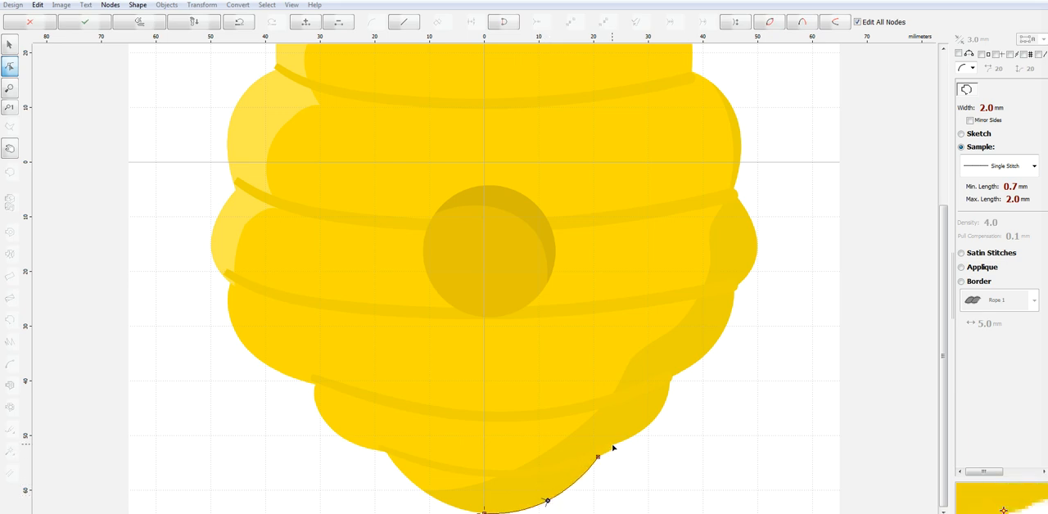
Continue the outline with curved segments around the two lower lobes on the beehive's right side
left_click(672, 378)
left_click_drag(643, 417, 652, 422)
left_click(735, 287)
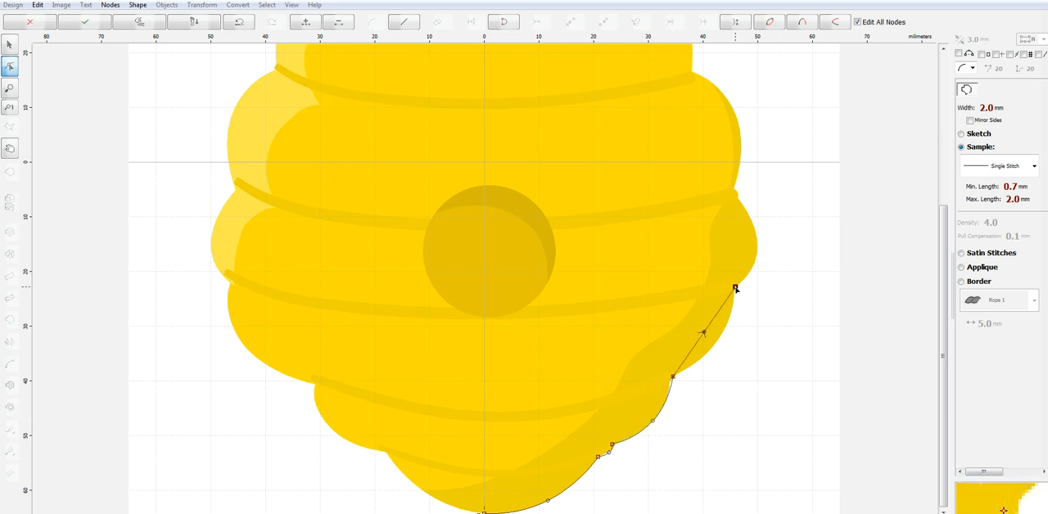
left_click_drag(704, 332, 719, 340)
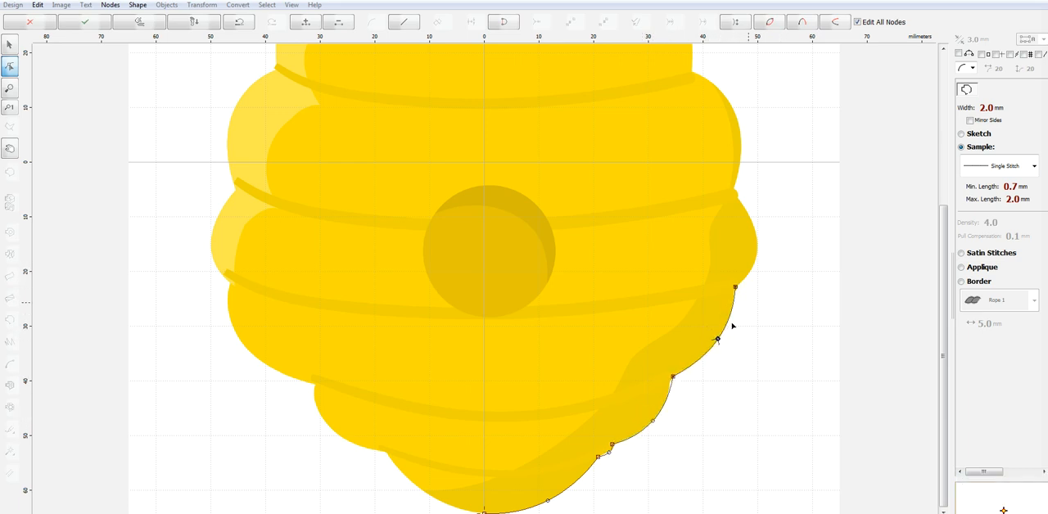
Trace the next two right-side lobes upward with curved segments and reposition the node in the notch between them
left_click(734, 193)
left_click_drag(736, 256, 756, 243)
left_click_drag(944, 256, 943, 189)
left_click(692, 172)
left_click_drag(713, 233, 736, 219)
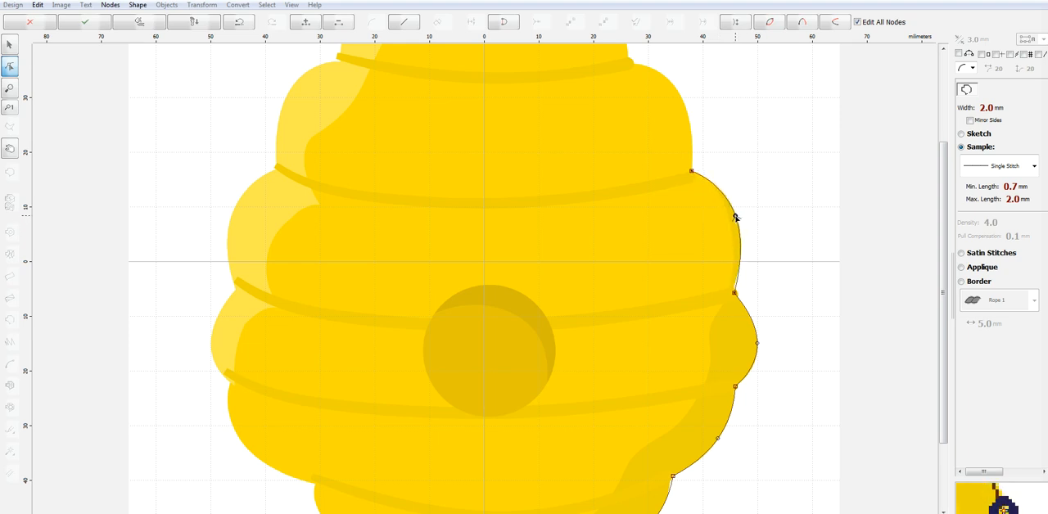
left_click(733, 291)
left_click_drag(733, 289, 733, 290)
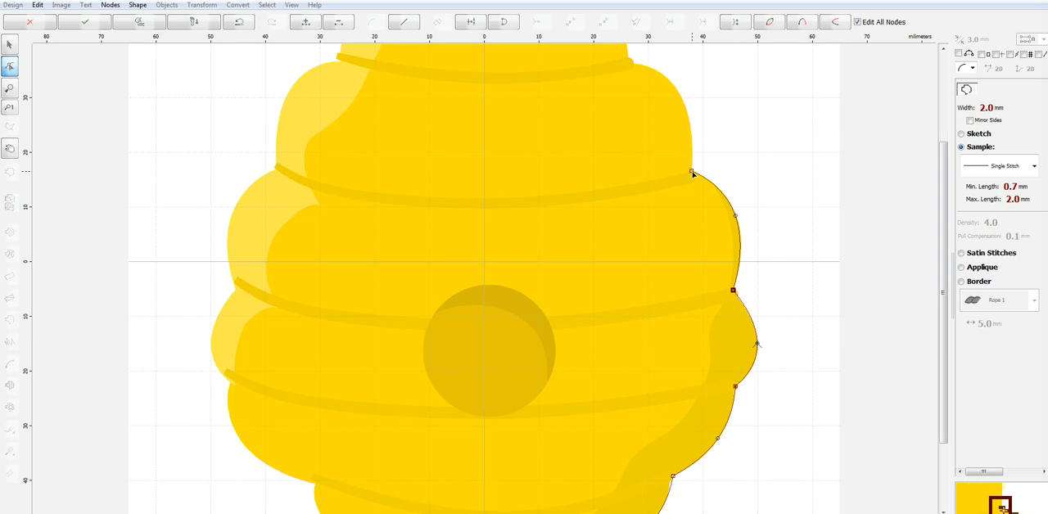
Trace the two upper right lobes up to the base of the top dome, aligning the notch nodes with the artwork
scroll(942, 182, "up", 3)
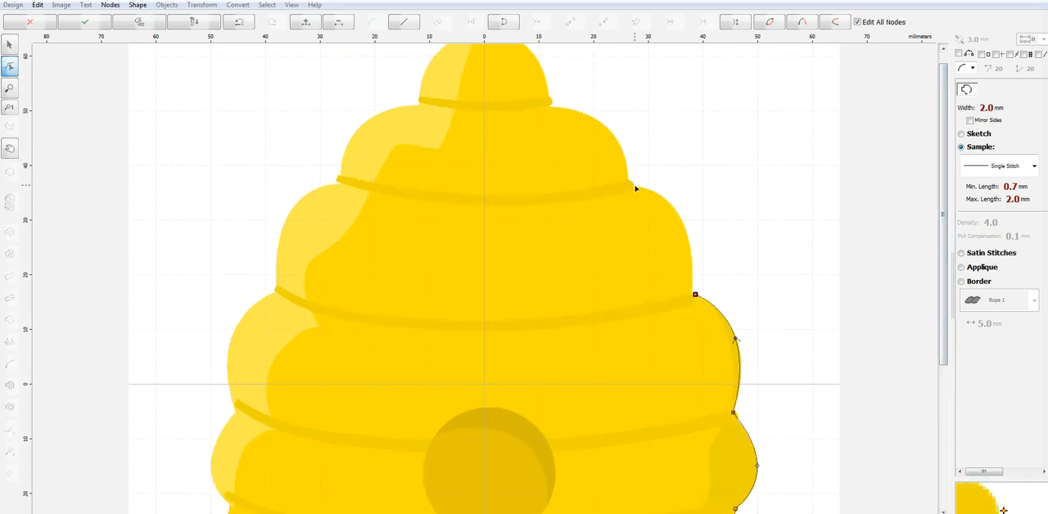
left_click(631, 184)
left_click_drag(664, 238, 679, 218)
left_click(693, 296)
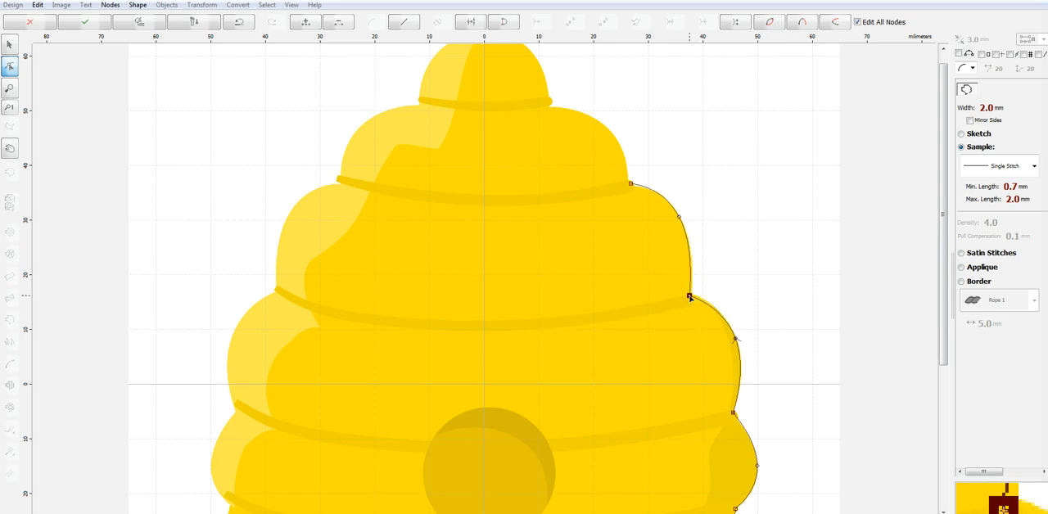
left_click(631, 185)
left_click(548, 109)
left_click_drag(589, 147, 604, 125)
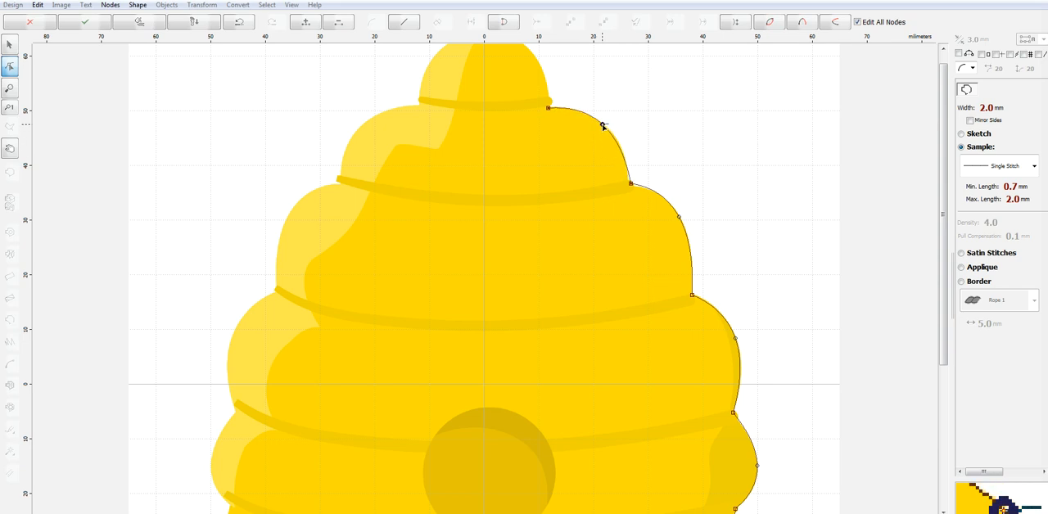
Trace the beehive's top dome with two curved segments meeting at the peak on the vertical axis
scroll(947, 152, "up", 1)
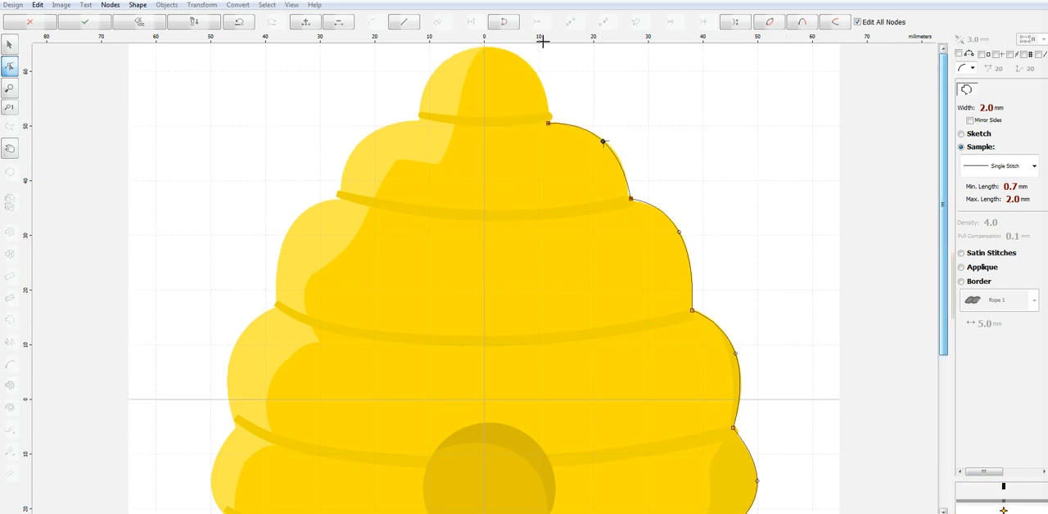
left_click(485, 47)
left_click_drag(516, 86, 534, 72)
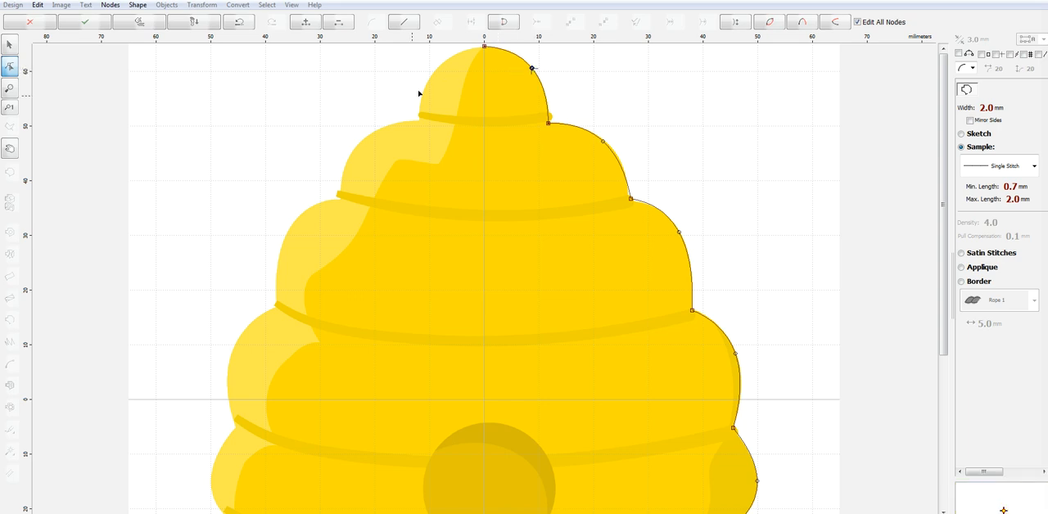
left_click(418, 119)
left_click_drag(452, 81, 437, 70)
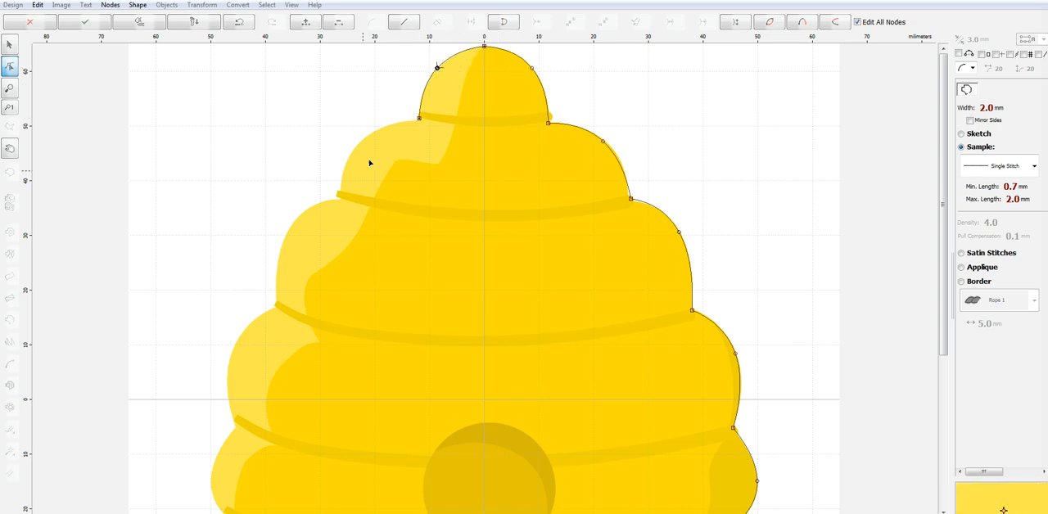
Continue the outline down the beehive's left side around the three lobes below the top dome
left_click(338, 197)
left_click_drag(379, 158, 360, 141)
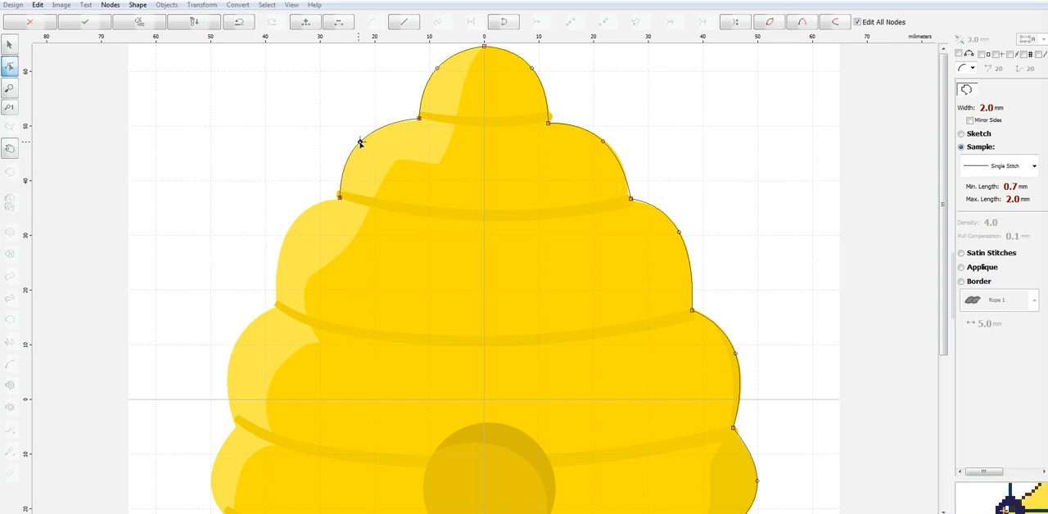
left_click(278, 305)
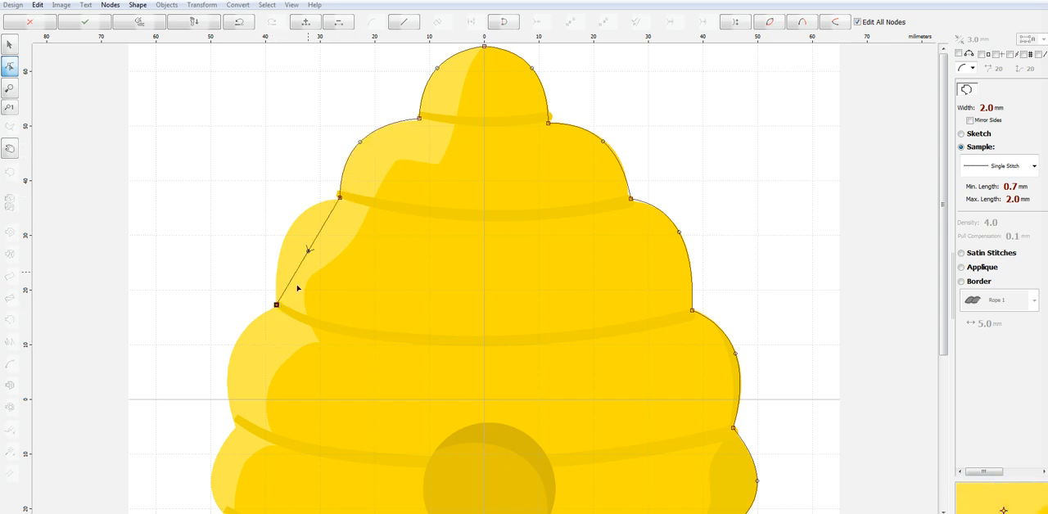
left_click_drag(310, 253, 287, 230)
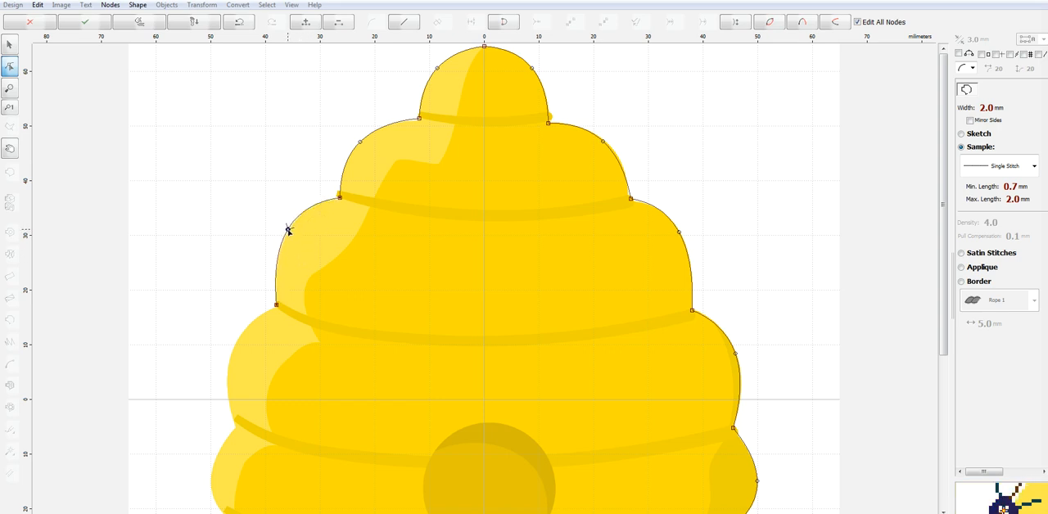
left_click(236, 429)
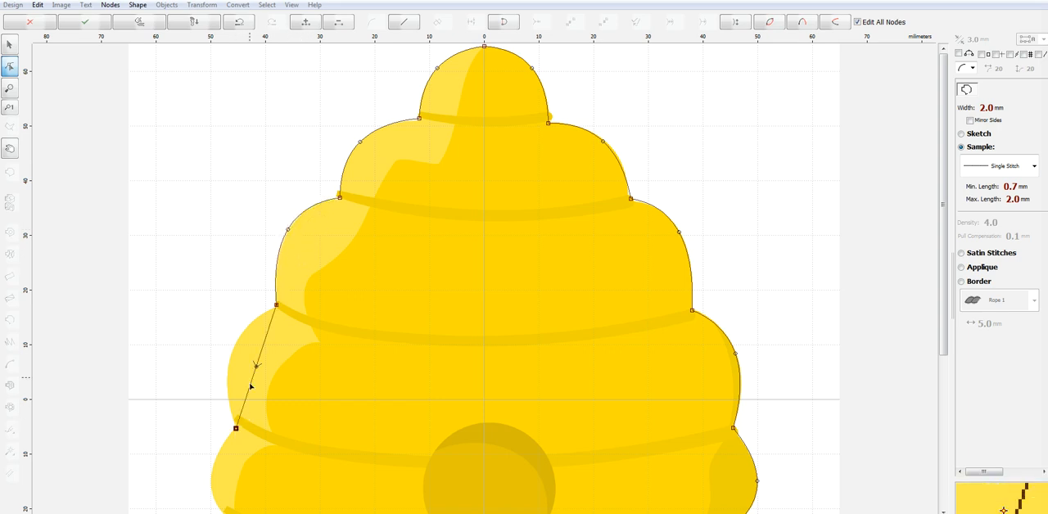
left_click_drag(257, 367, 231, 356)
Trace the next two lower lobes on the beehive's left side with curved segments
scroll(271, 503, "down", 1)
scroll(331, 425, "up", 1)
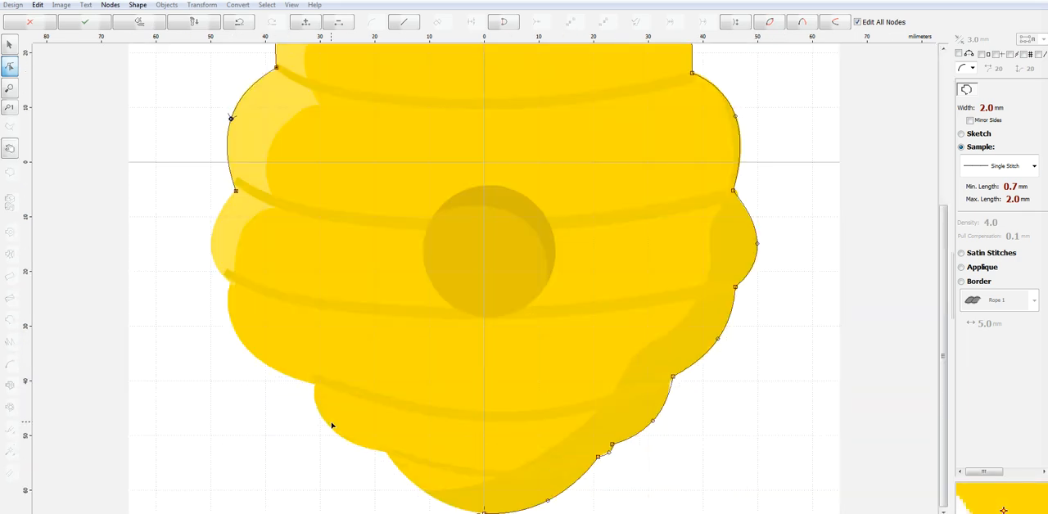
left_click(229, 284)
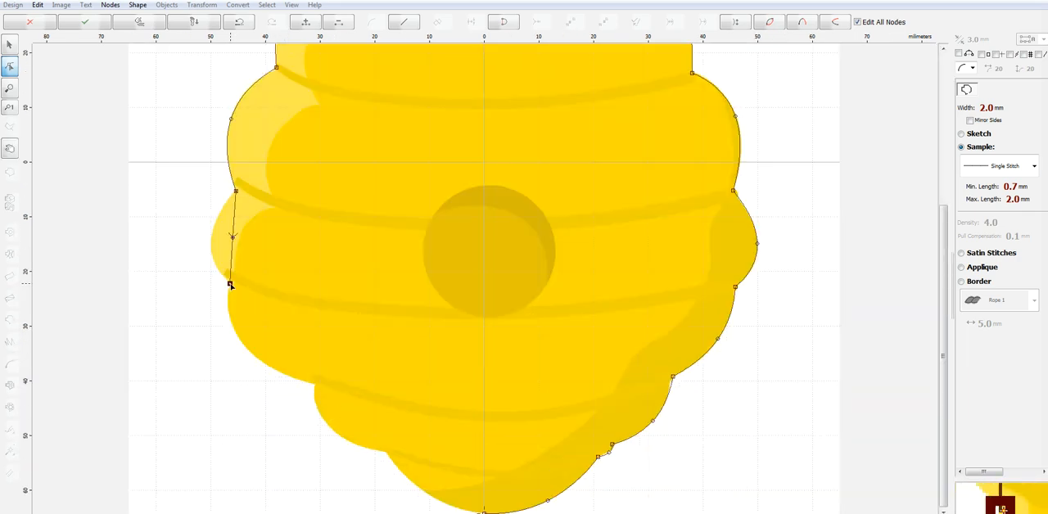
left_click_drag(233, 238, 210, 243)
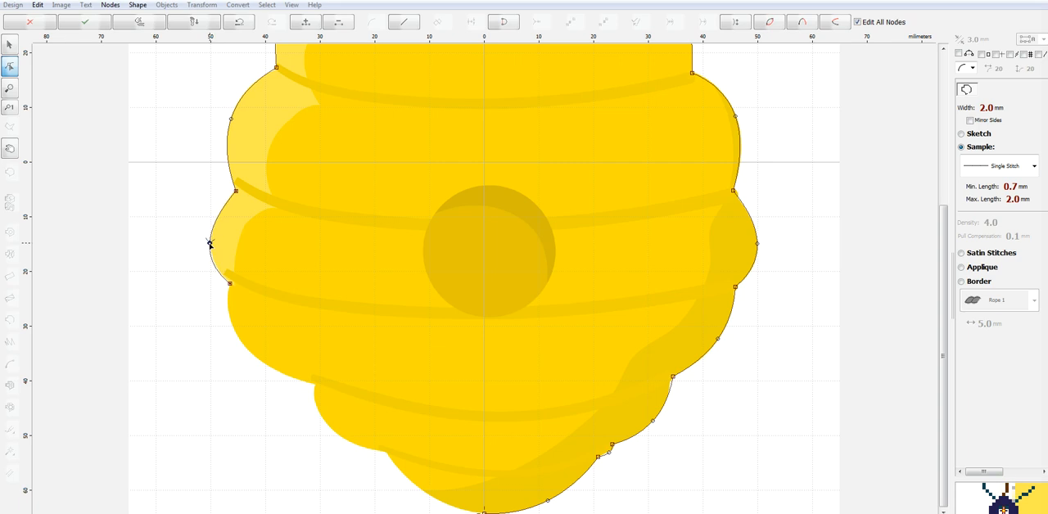
left_click(315, 385)
left_click_drag(272, 333, 244, 345)
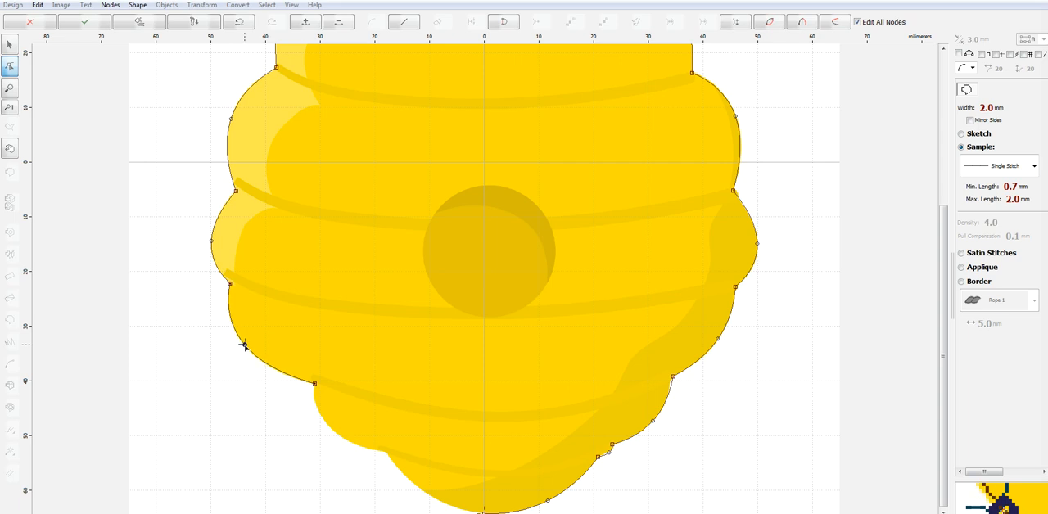
Trace the last left lobe and the bottom-left curve back to the starting node, and generate stitches for the outline
left_click(386, 452)
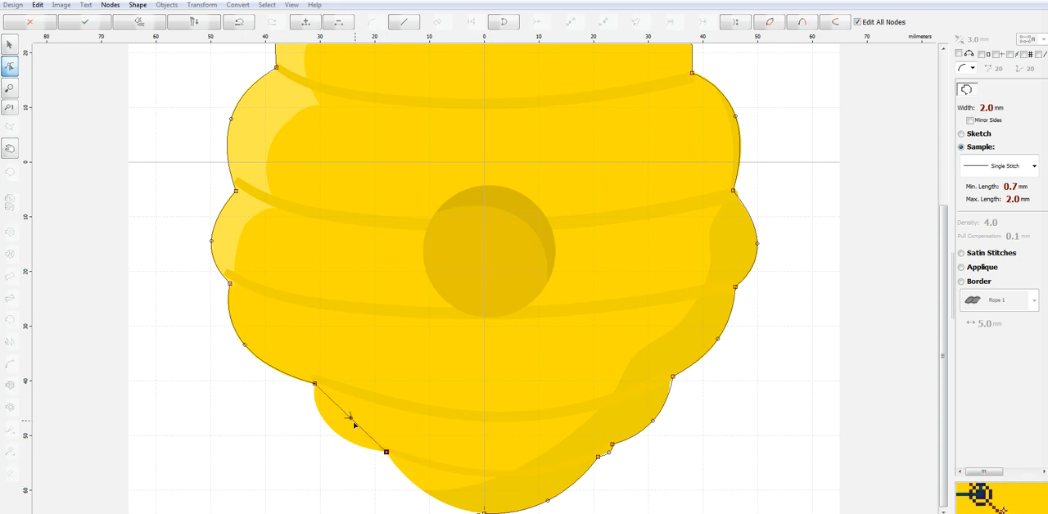
left_click_drag(350, 418, 331, 428)
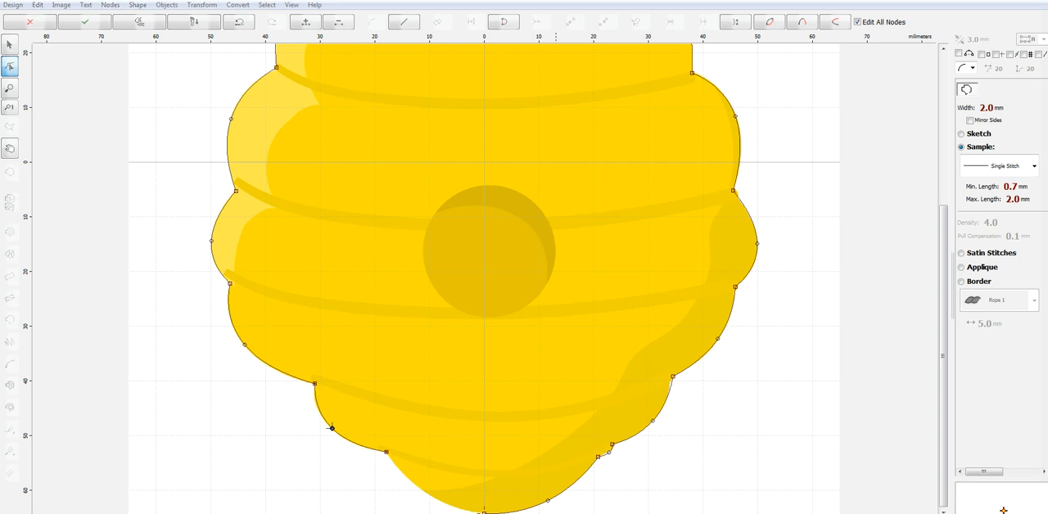
left_click(459, 508)
left_click_drag(458, 507, 484, 513)
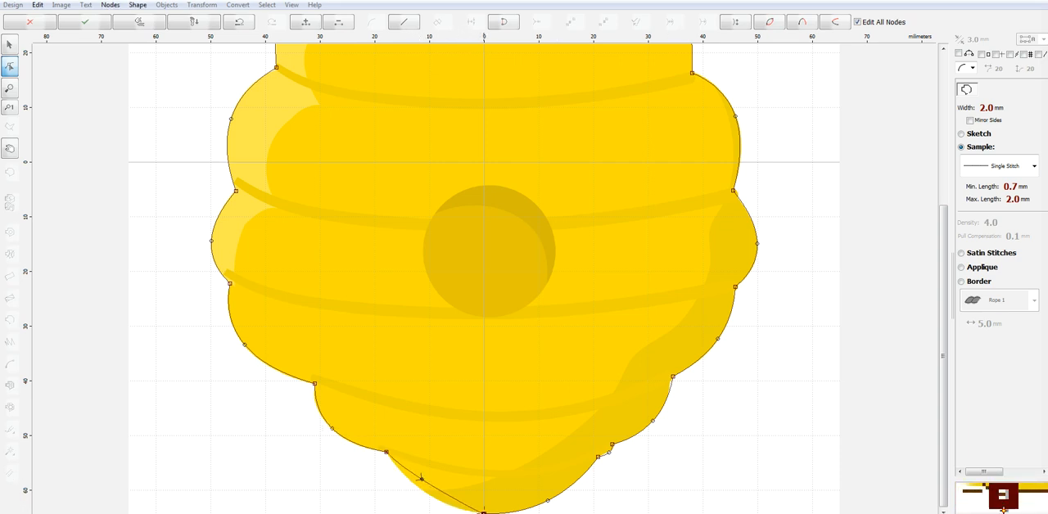
left_click_drag(420, 478, 425, 494)
right_click(528, 453)
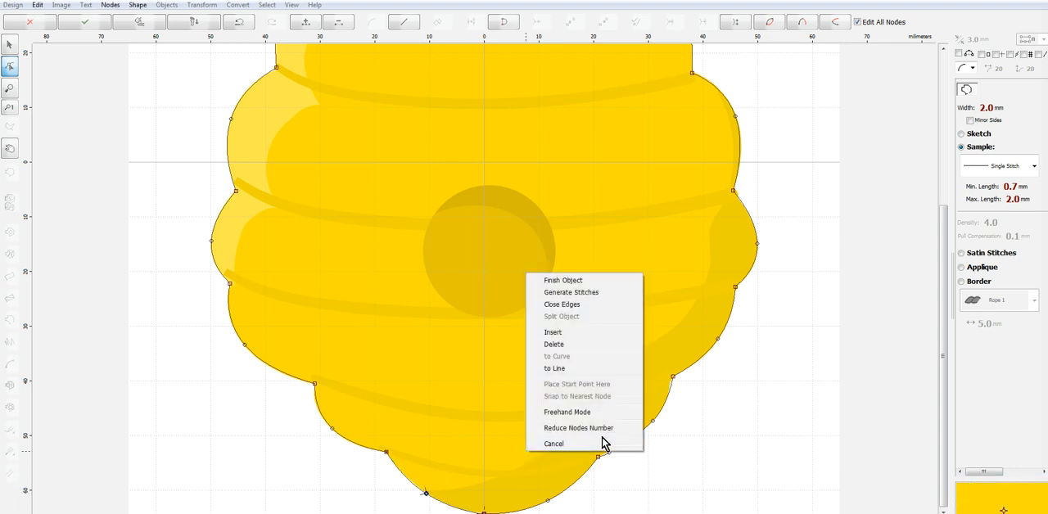
left_click(594, 292)
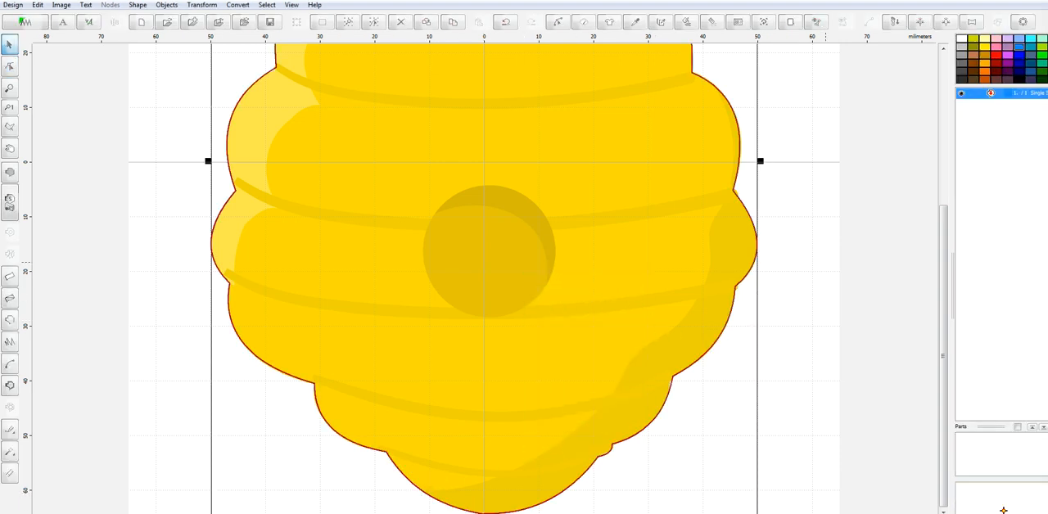
Copy the beehive outline and paste a duplicate in place
key("ctrl+c")
key("ctrl+v")
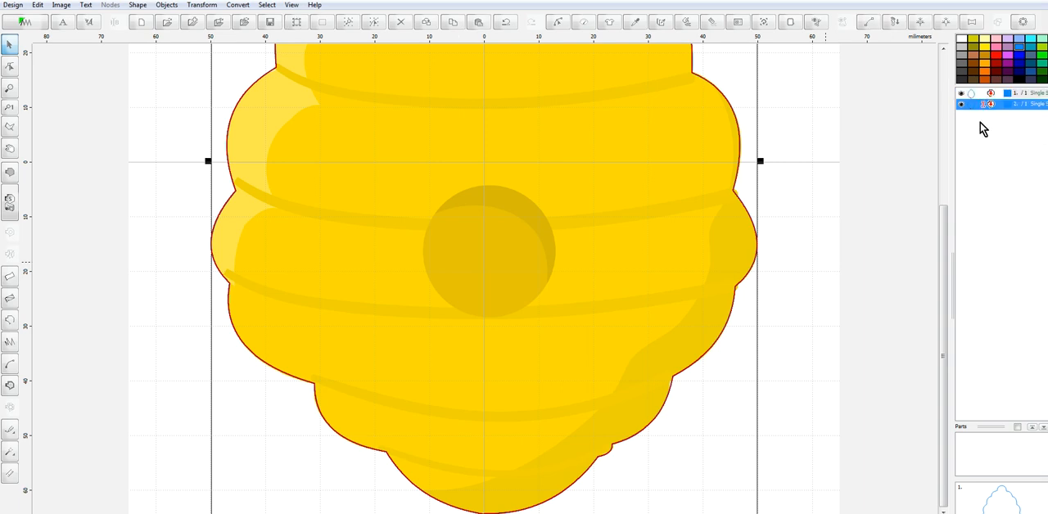
right_click(971, 107)
left_click(953, 135)
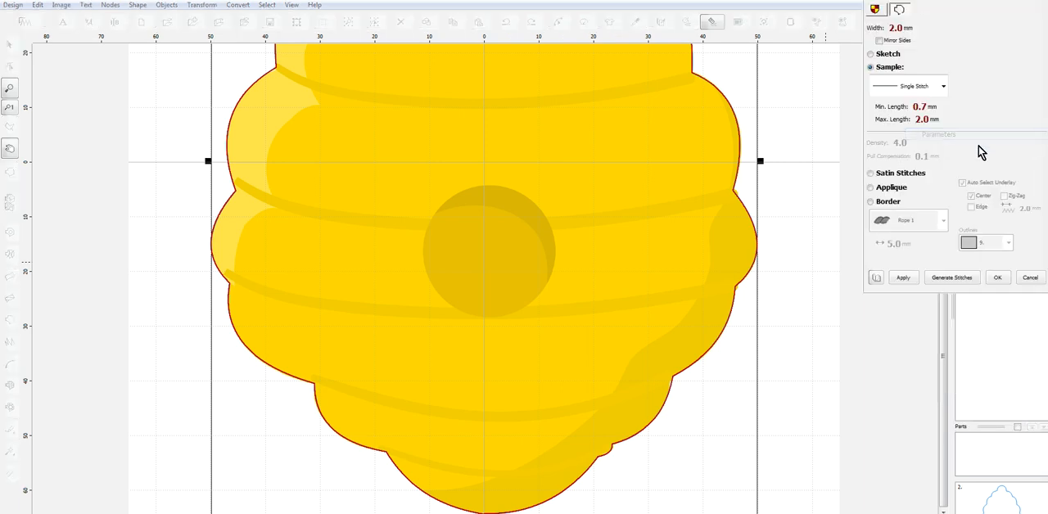
left_click(1033, 278)
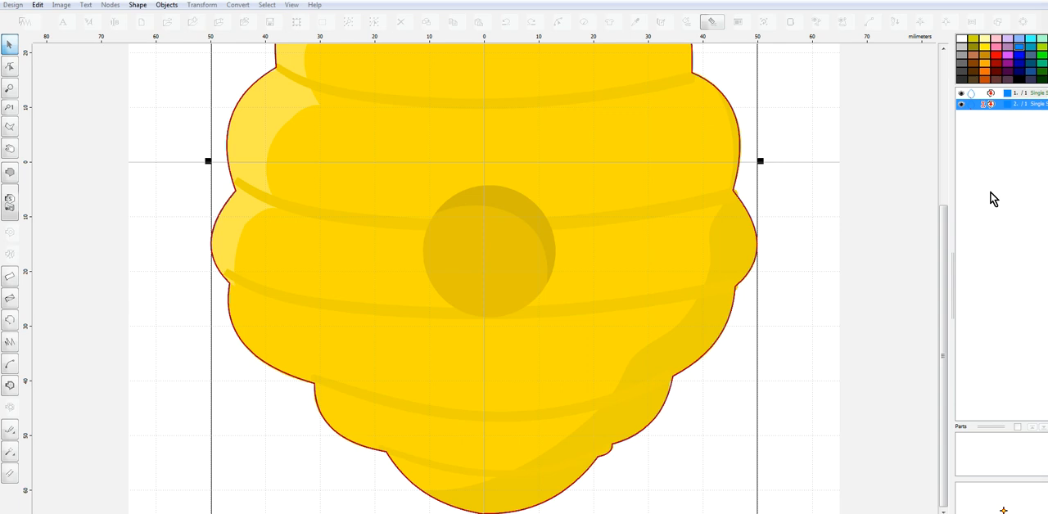
Recolor the duplicate outline with a brownish-grey thread from the Marathon Polyester catalog
right_click(976, 105)
mouse_move(957, 176)
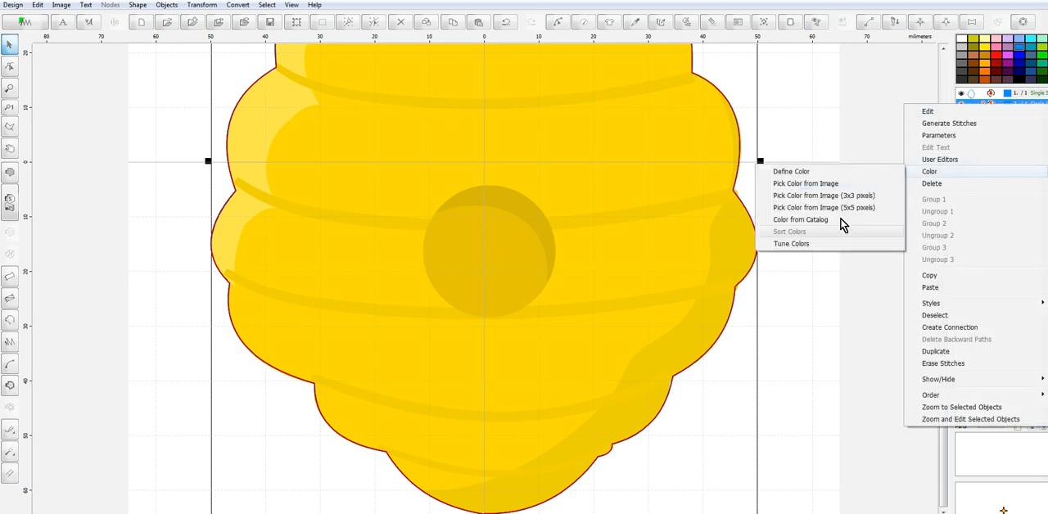
left_click(815, 226)
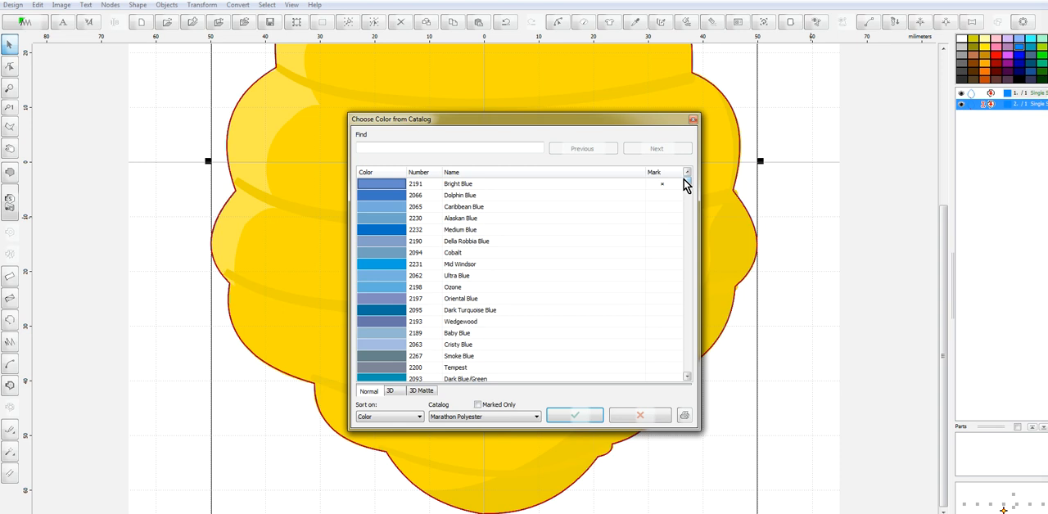
left_click_drag(685, 184, 689, 238)
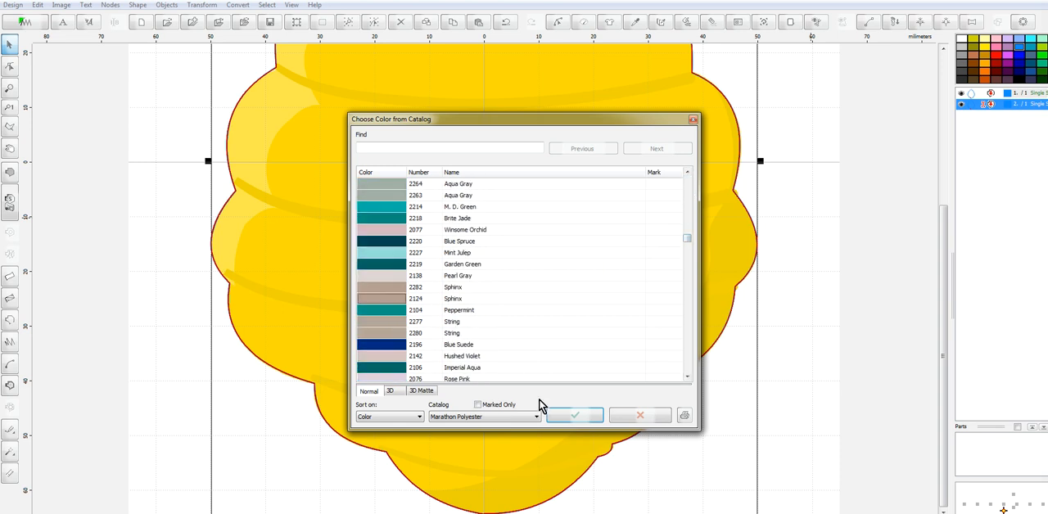
left_click(573, 416)
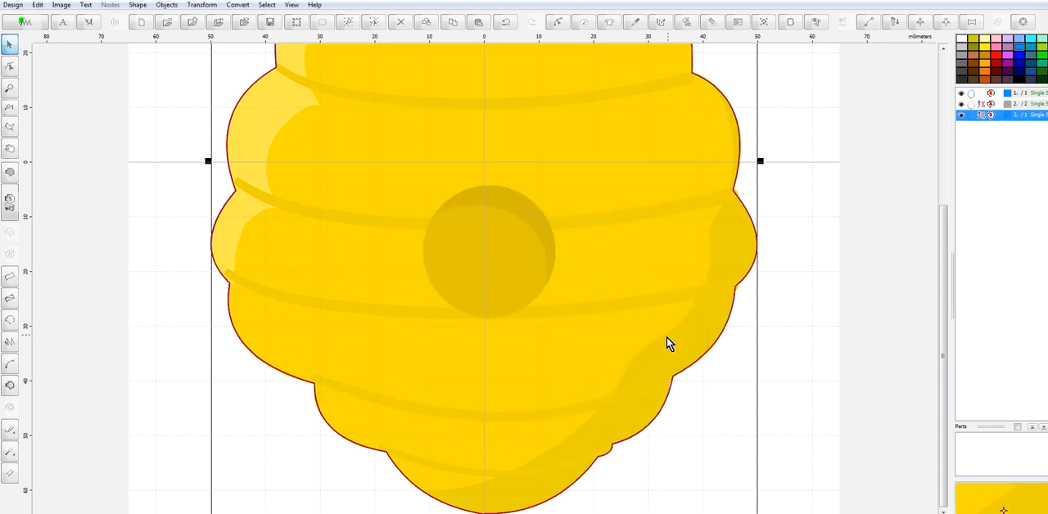
Delete the extra third outline from the object list
right_click(974, 122)
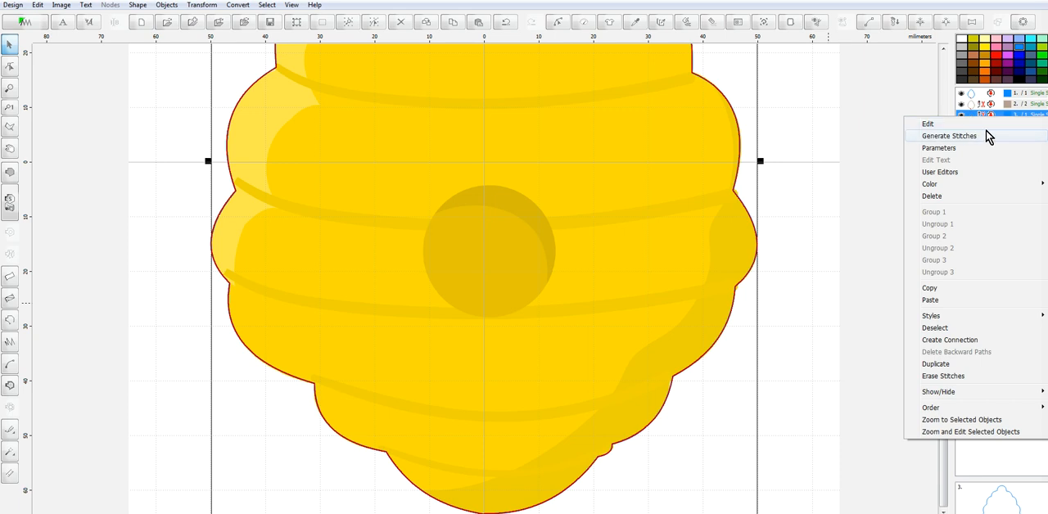
left_click(956, 196)
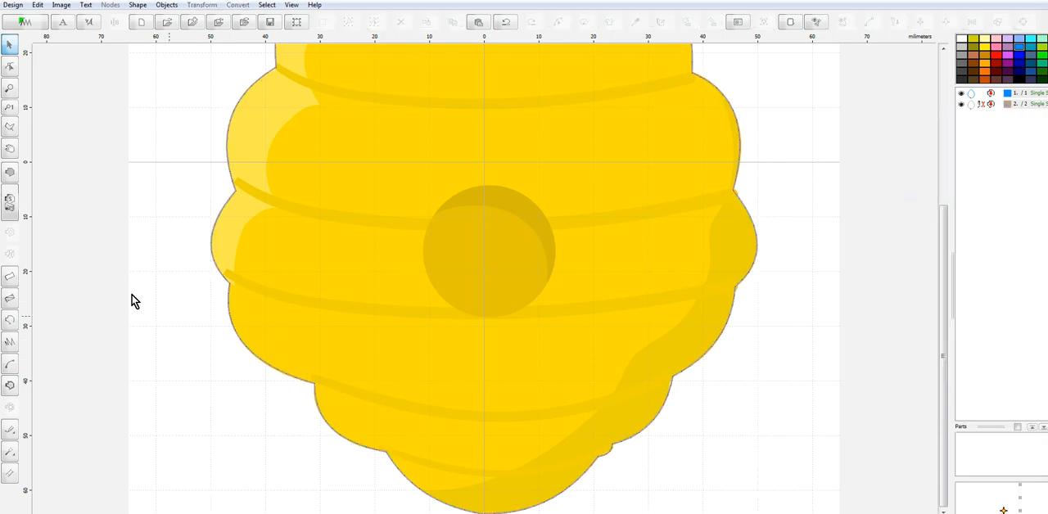
Trace the hive's bottom-right edge as a curved outline from the bottom centre to the notch beside the lowest right lobe
left_click(10, 320)
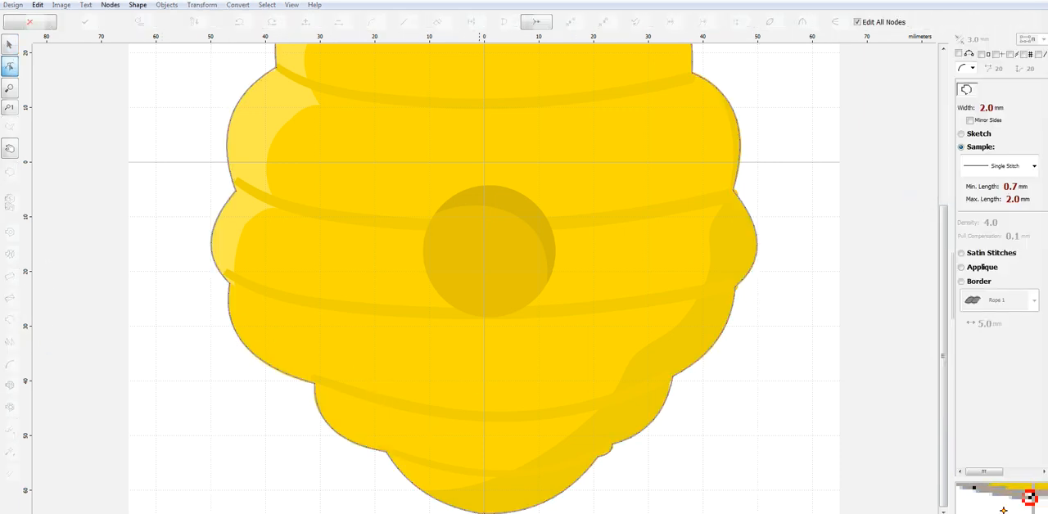
left_click(484, 512)
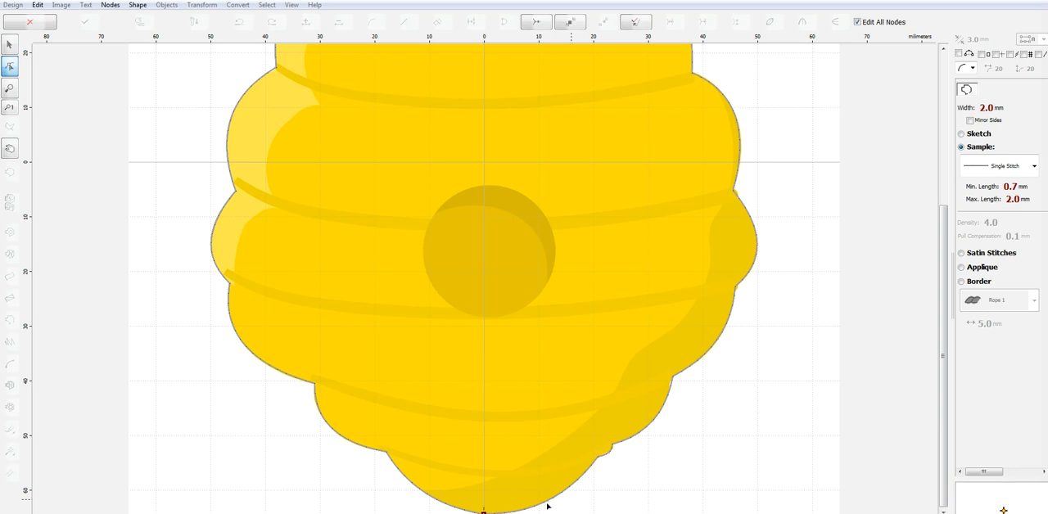
left_click(598, 457)
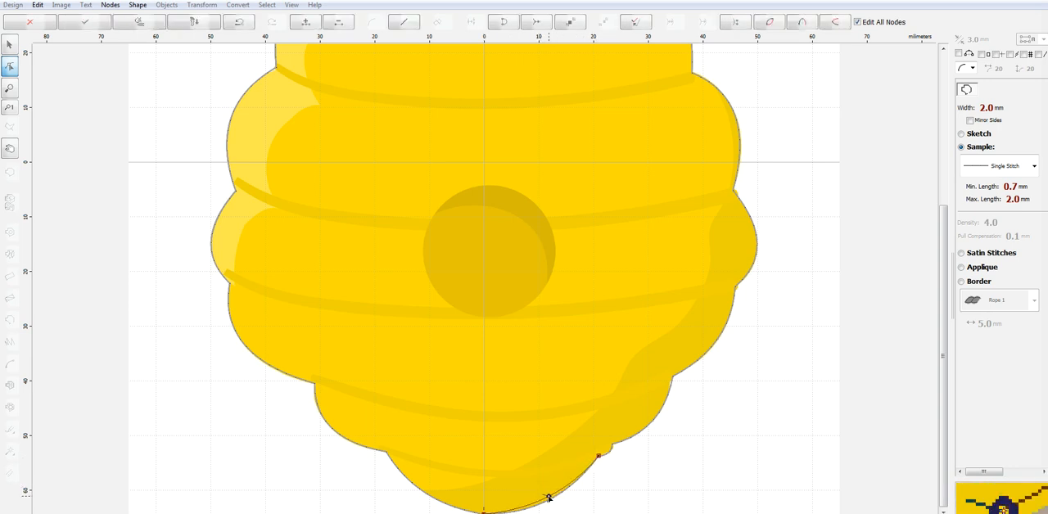
left_click_drag(549, 501, 547, 500)
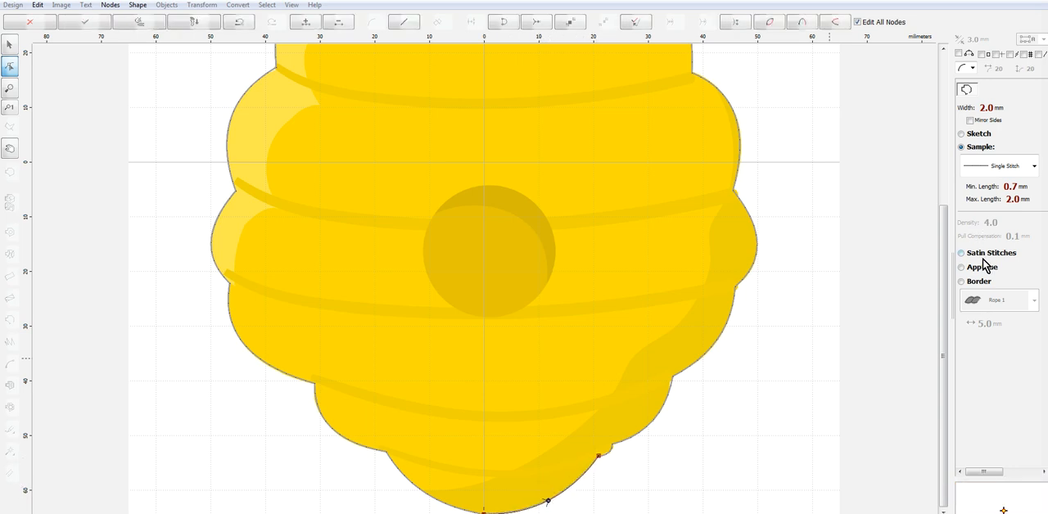
Set the bottom-right outline to satin stitches with a width of 4 mm and generate its stitches
left_click(986, 255)
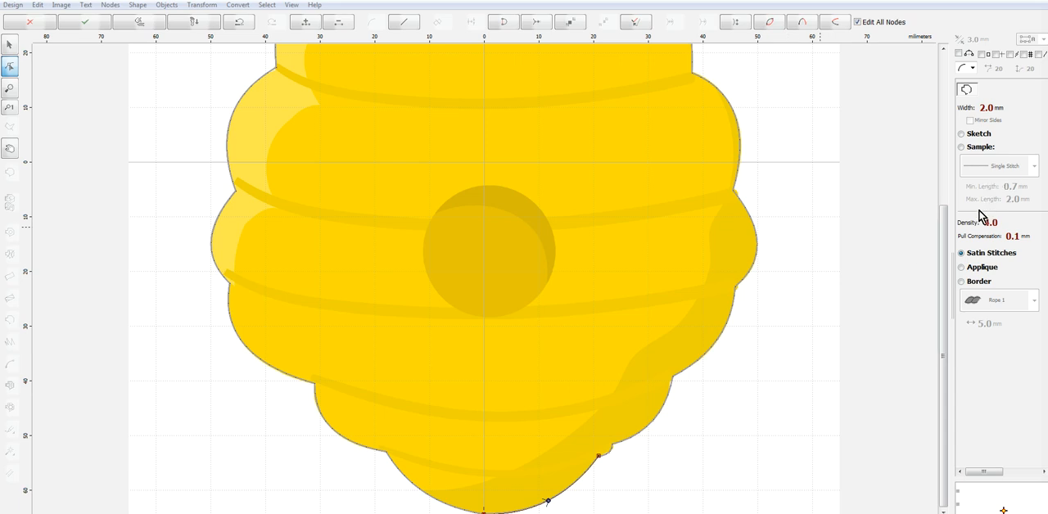
left_click(987, 109)
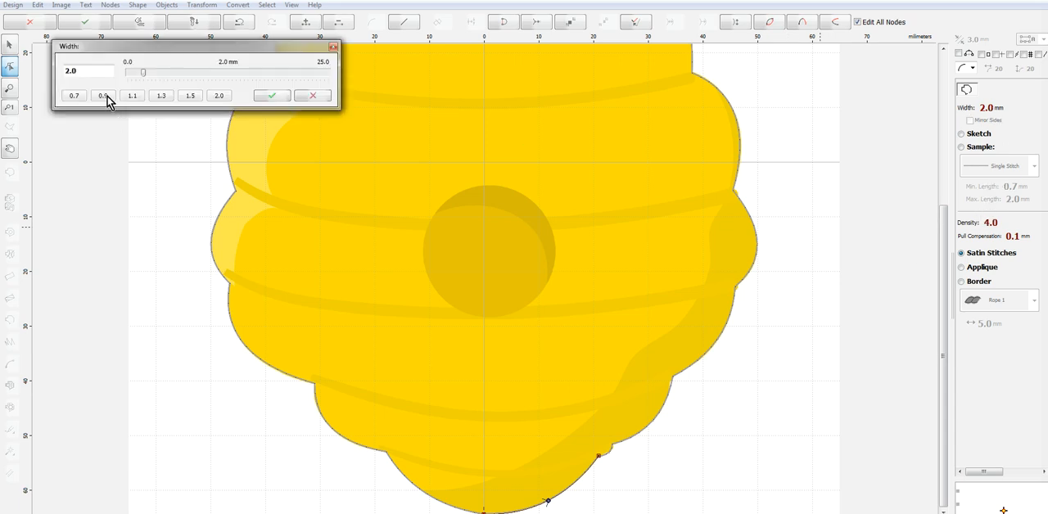
type("4")
left_click(272, 95)
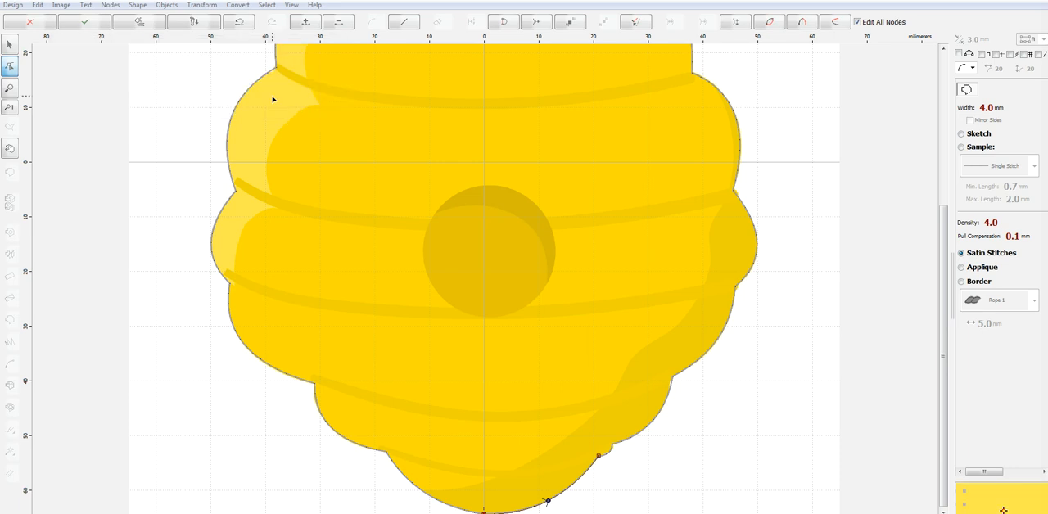
right_click(592, 478)
left_click(662, 315)
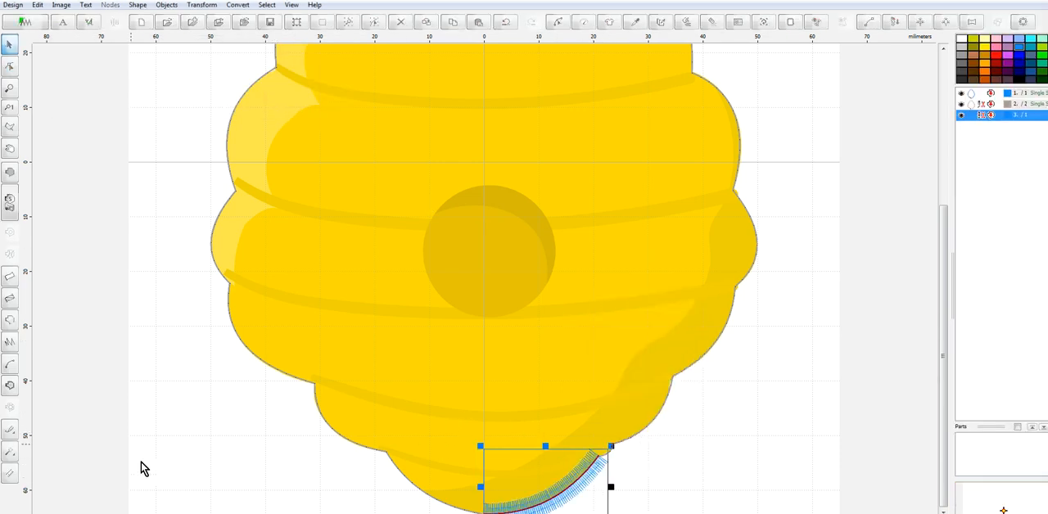
Draw an outline along the curved line between the hive's two lowest notches and generate its stitches
left_click(12, 320)
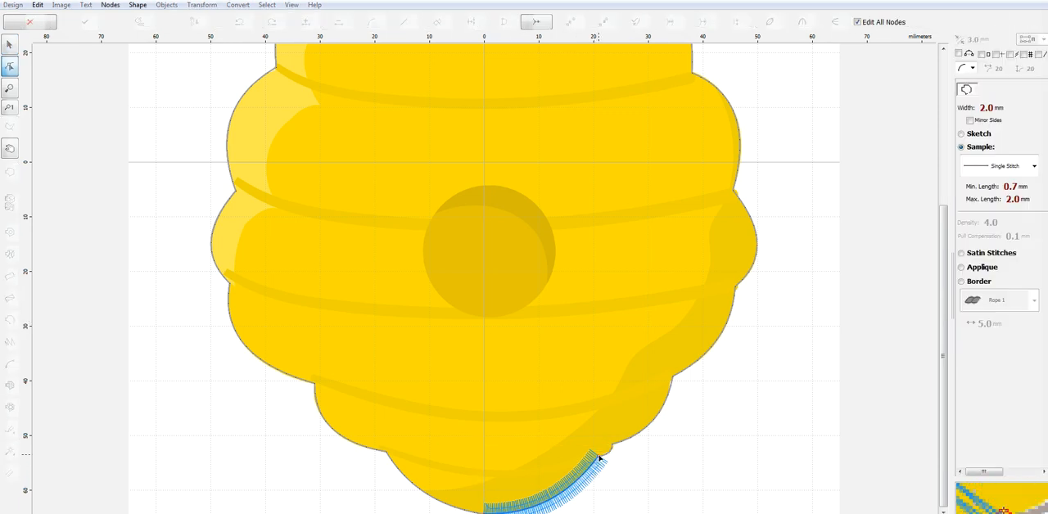
left_click(386, 453)
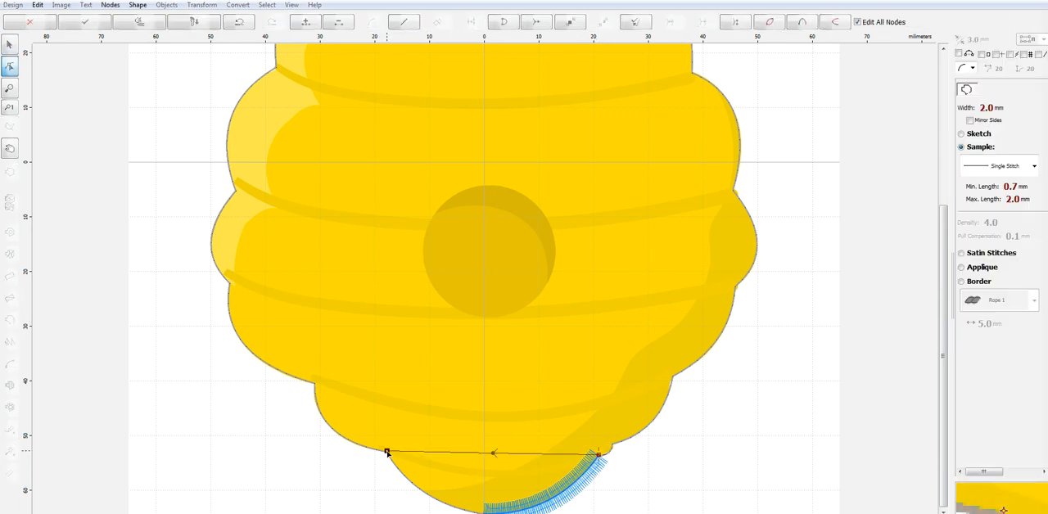
left_click_drag(492, 453, 492, 475)
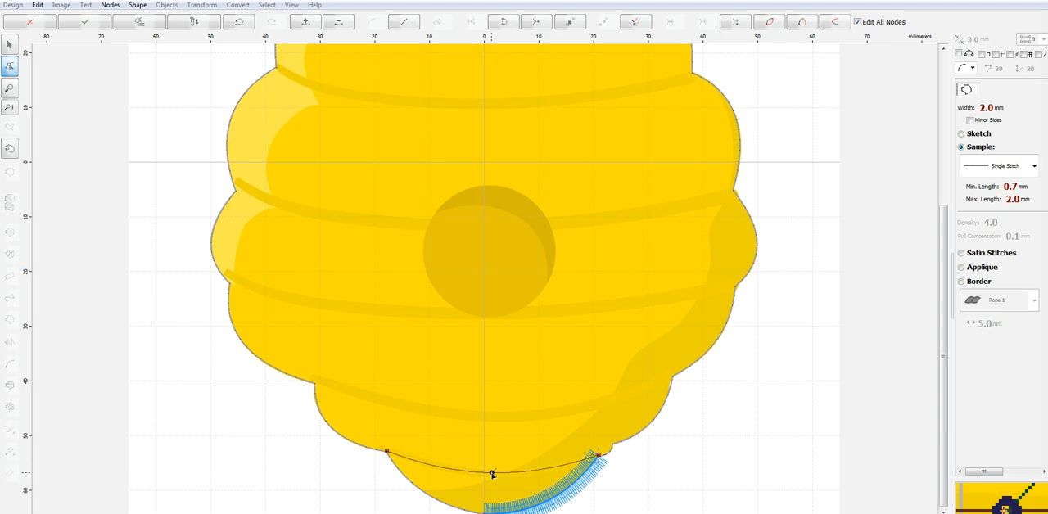
right_click(492, 473)
left_click(584, 314)
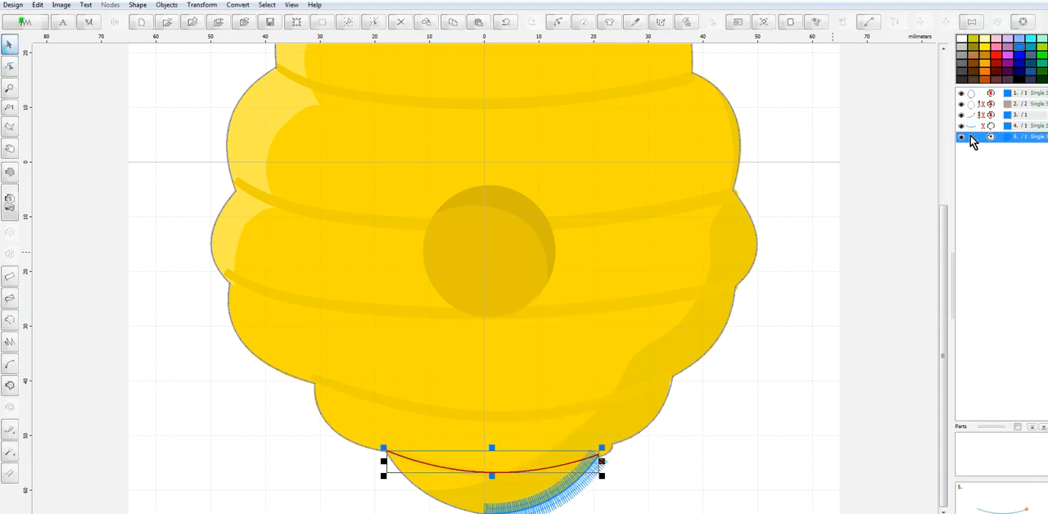
Change the curved line between the lowest notches to satin stitches and regenerate its stitches
right_click(971, 136)
left_click(948, 168)
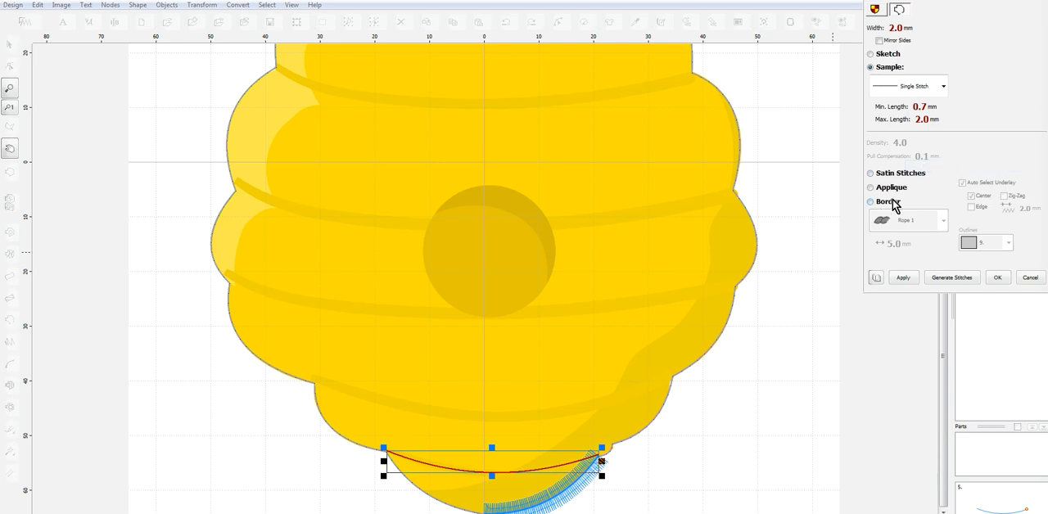
left_click(901, 174)
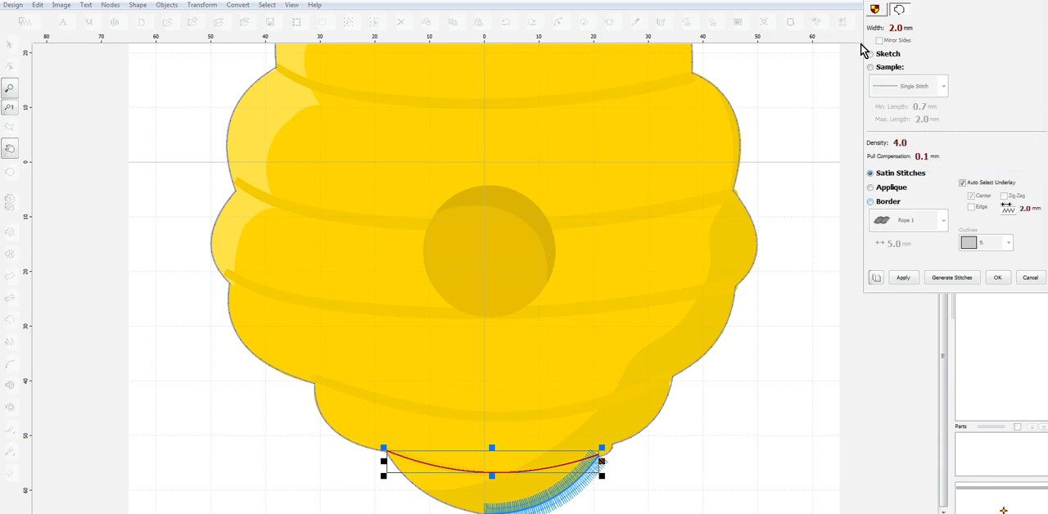
left_click(972, 277)
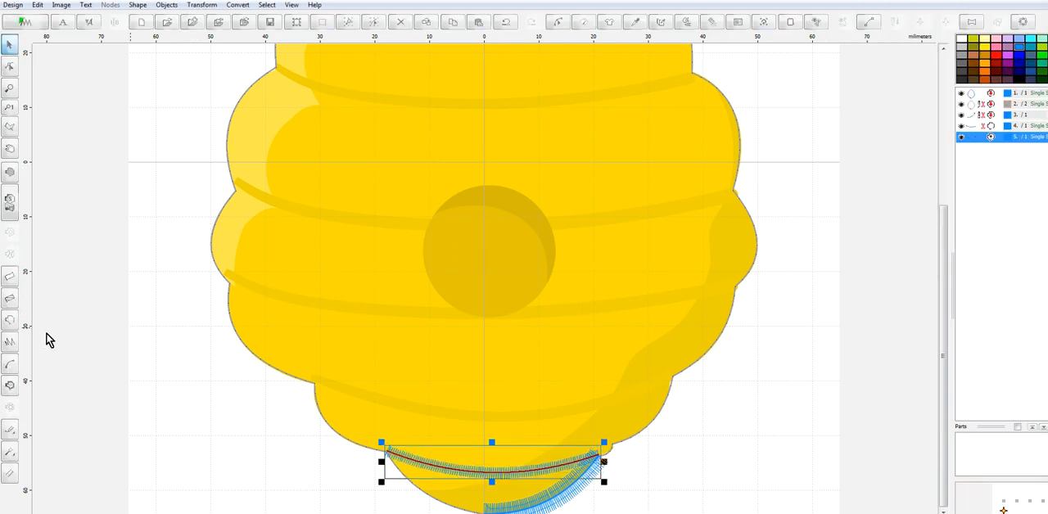
Trace the small bump and the lowest right lobe as a curved outline up to the next notch
left_click(11, 322)
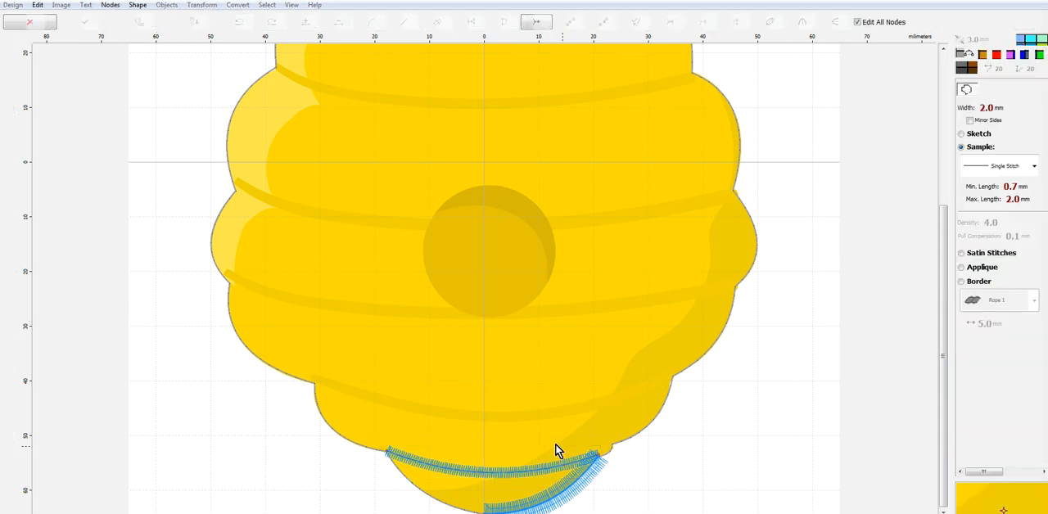
left_click(607, 455)
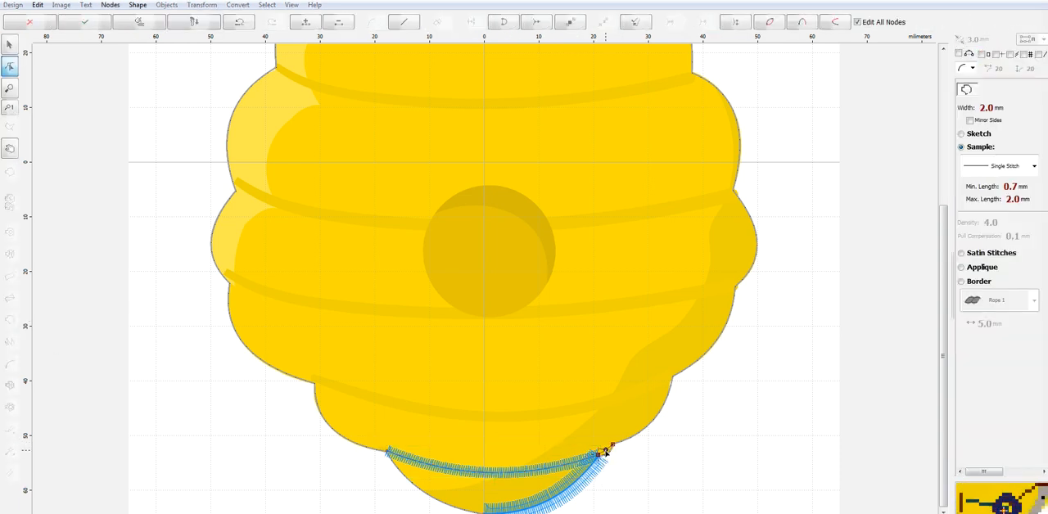
left_click(672, 374)
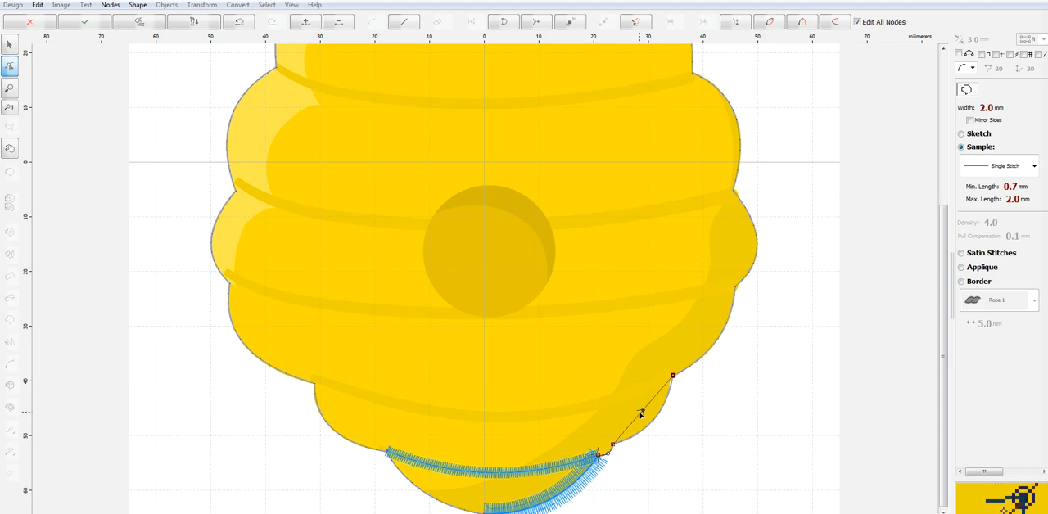
left_click_drag(642, 415, 651, 424)
Set the lowest right lobe's outline to satin stitches with a width of 4 mm and generate its stitches
right_click(651, 424)
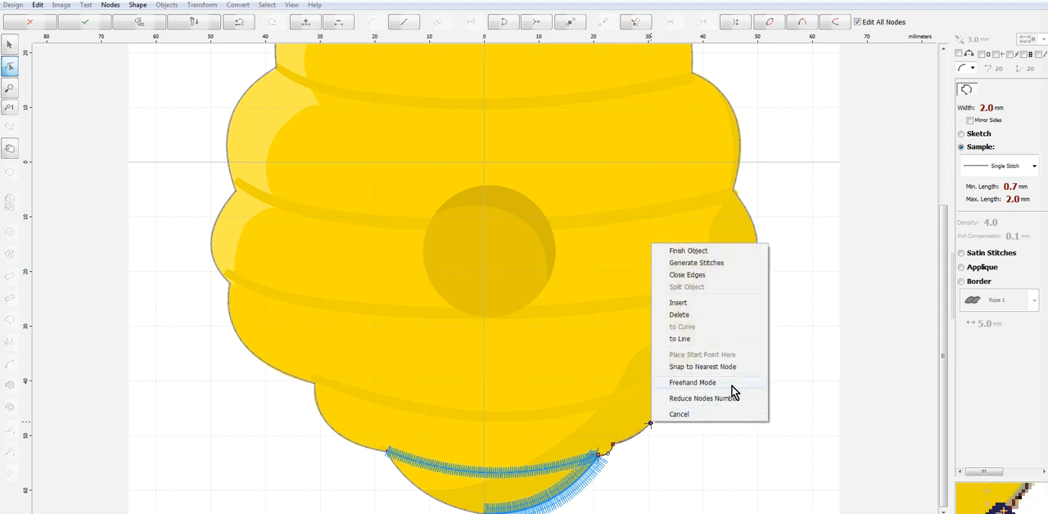
left_click(1015, 254)
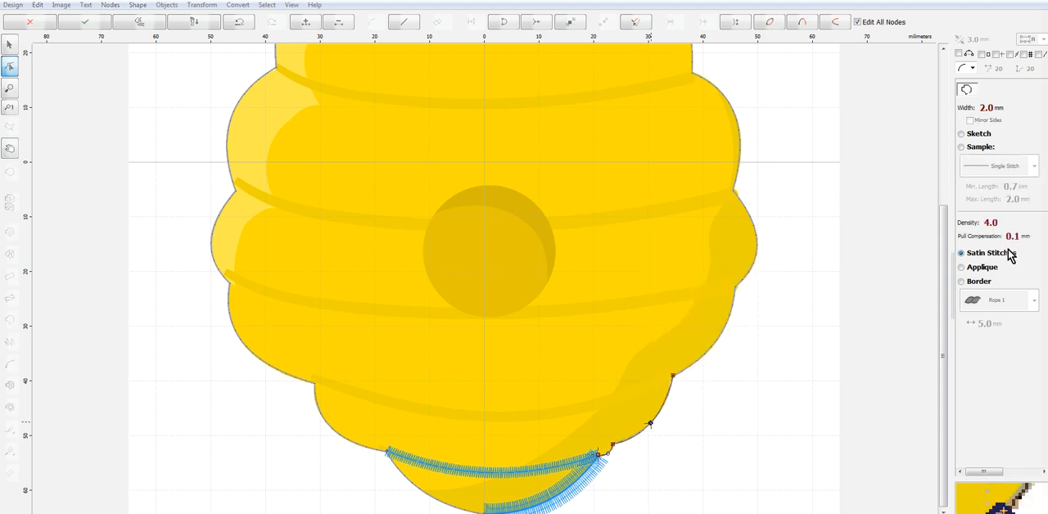
left_click(963, 111)
type("4")
left_click(284, 112)
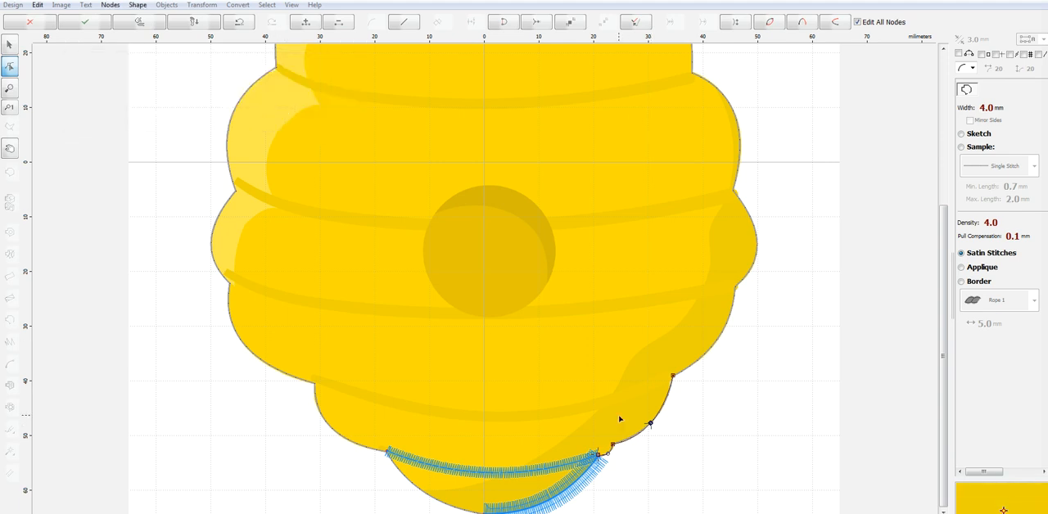
right_click(650, 424)
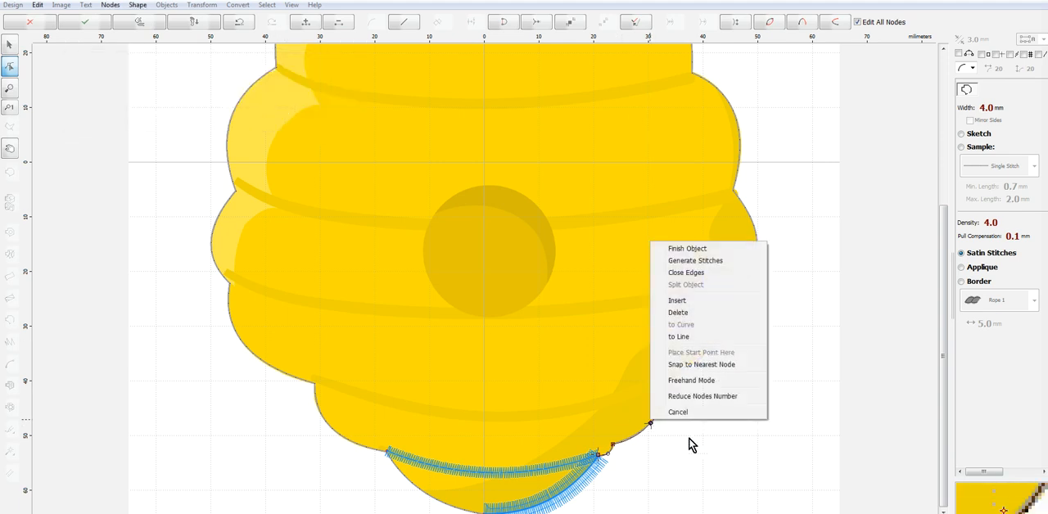
left_click(712, 260)
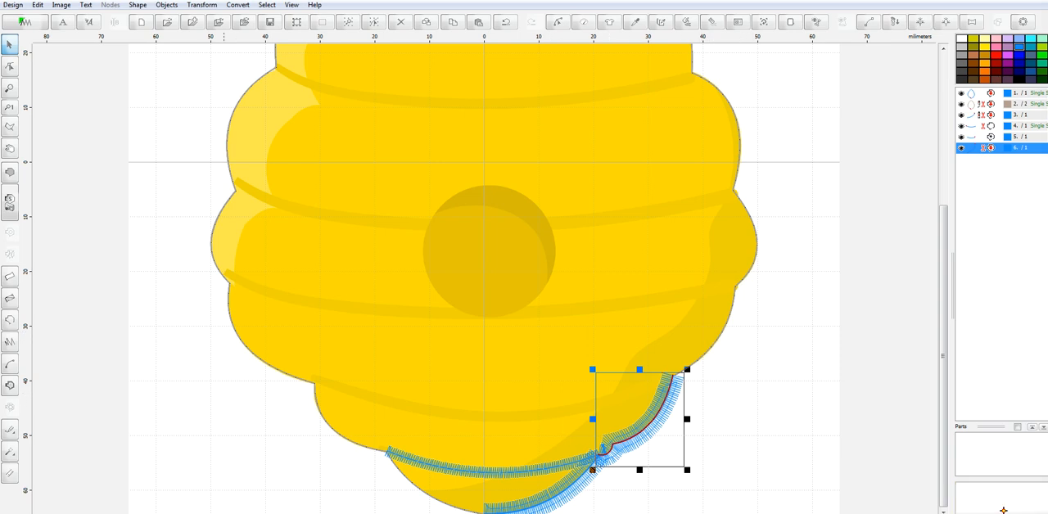
Examine the satin outlines in the realistic stitch preview with the whole hive in view and nothing selected
key("3")
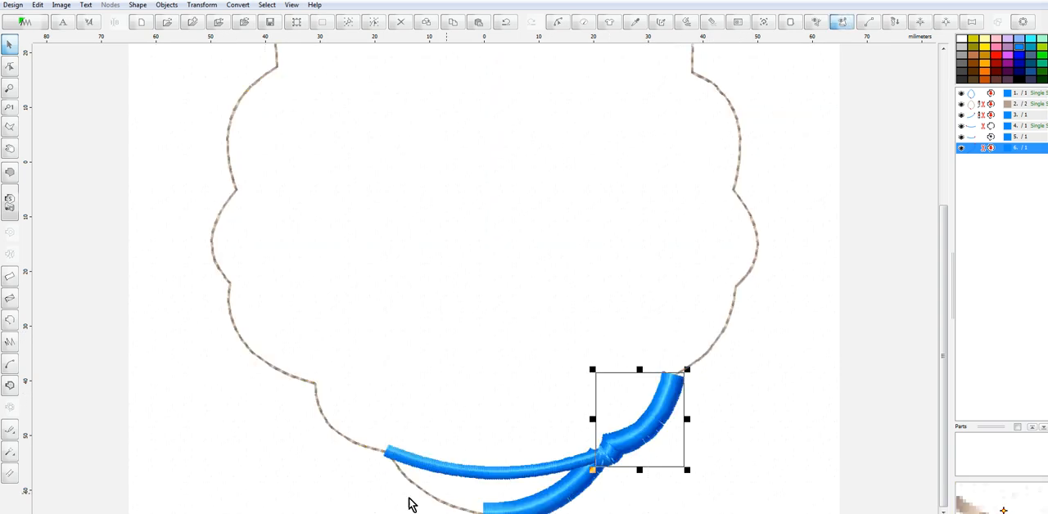
scroll(489, 494, "down", 1)
left_click(595, 447)
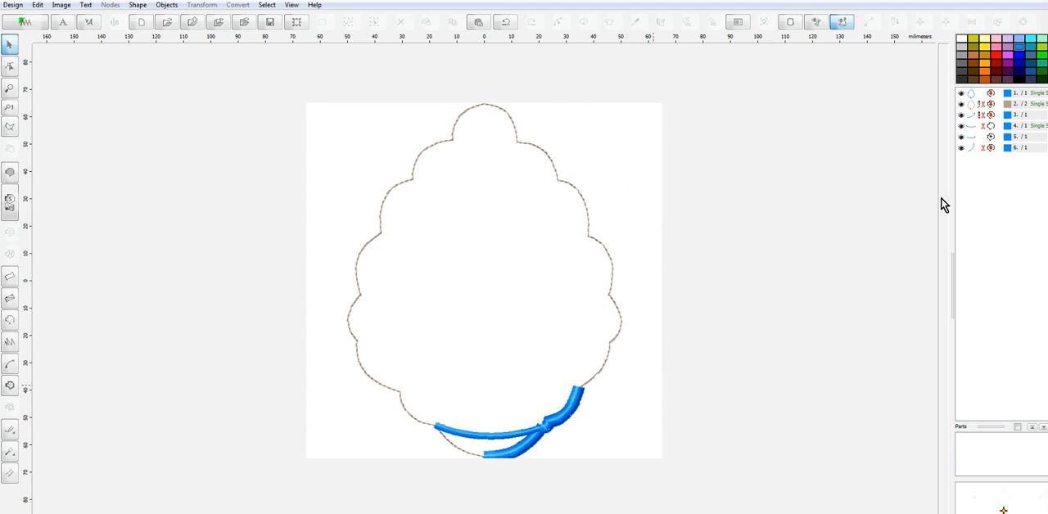
Delete the four objects numbered 3 to 6 and turn off the realistic stitch preview to show the artwork
left_click(976, 117)
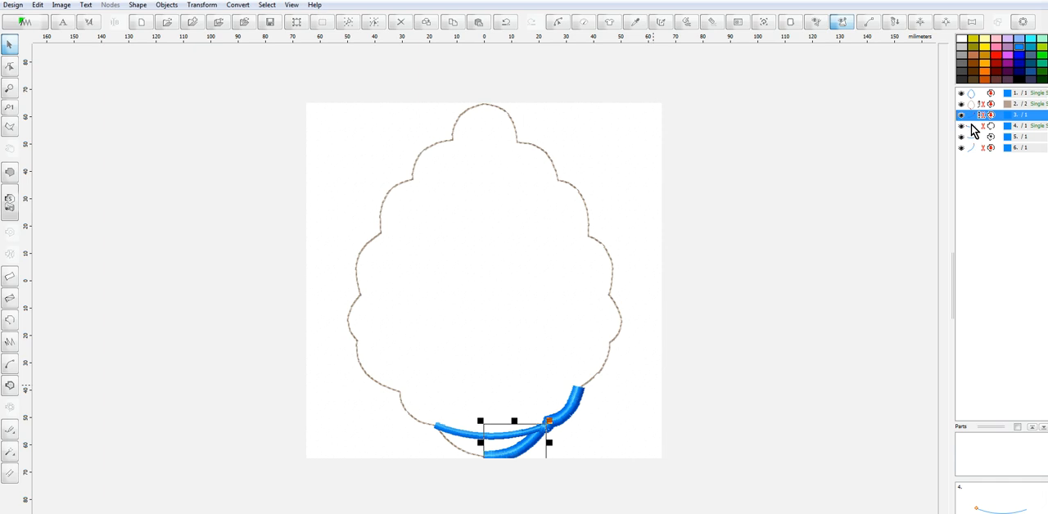
left_click(975, 126, "ctrl")
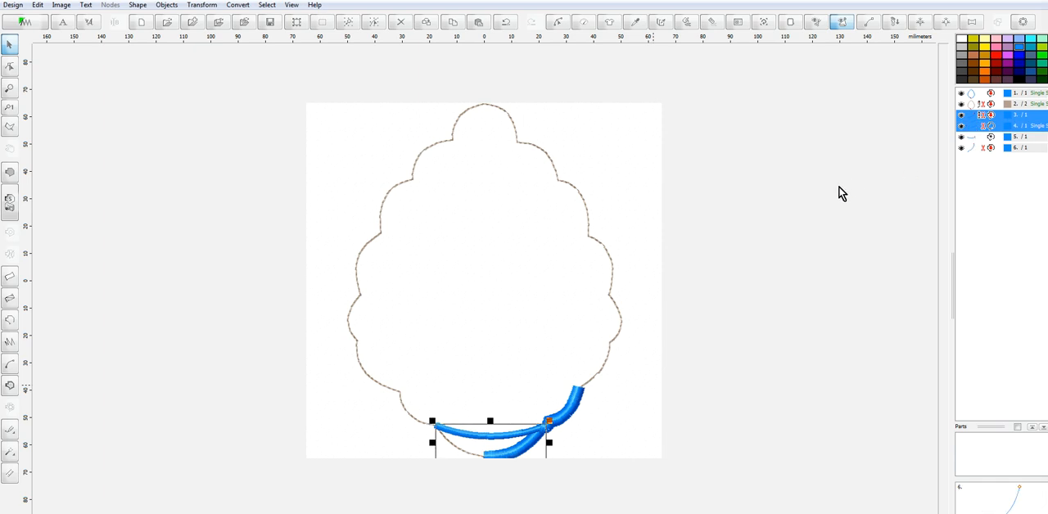
left_click(983, 149, "shift")
right_click(982, 150)
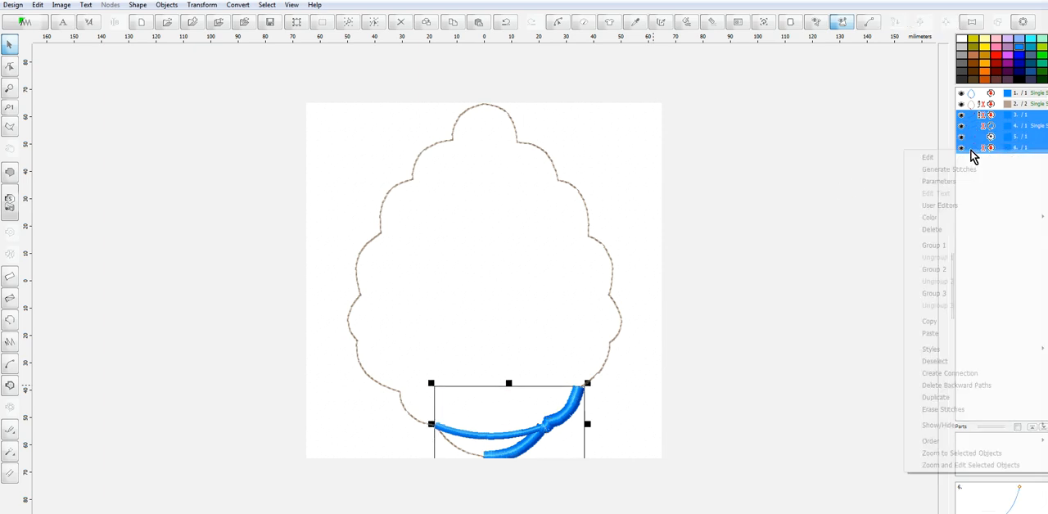
left_click(933, 229)
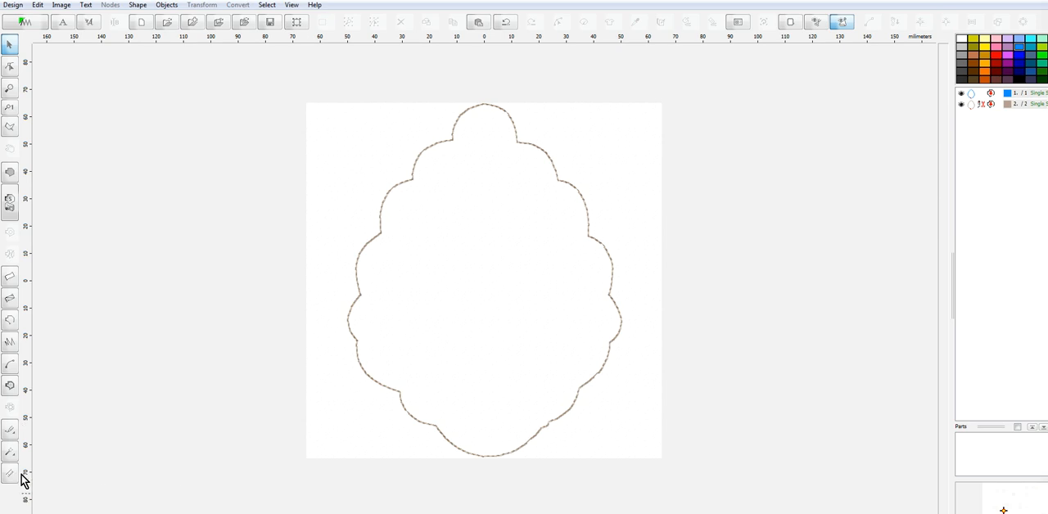
left_click(842, 22)
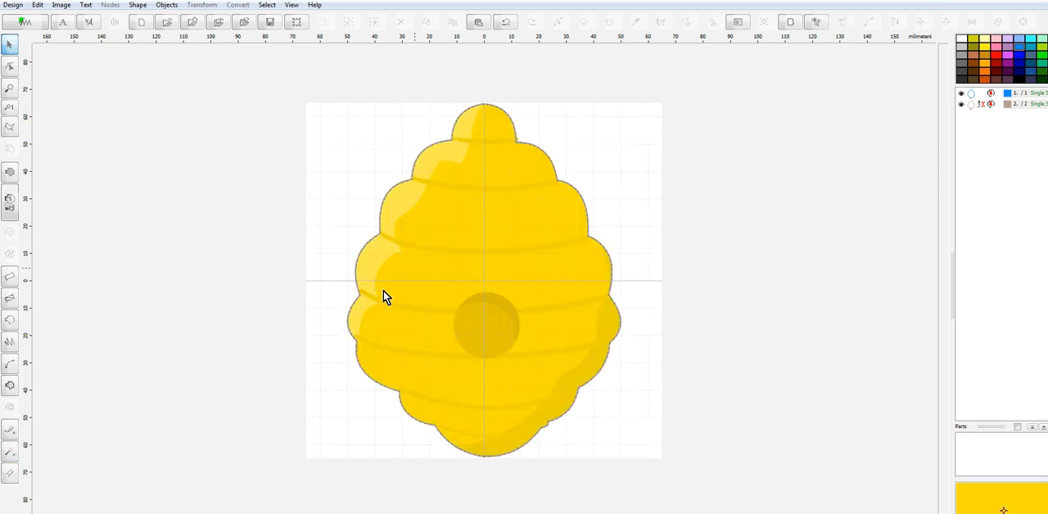
left_click(8, 322)
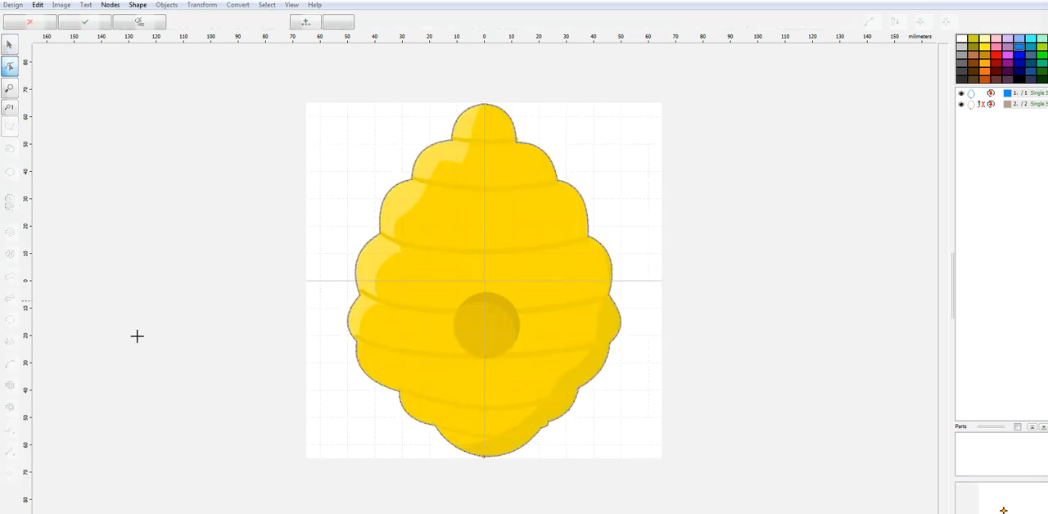
left_click(436, 424)
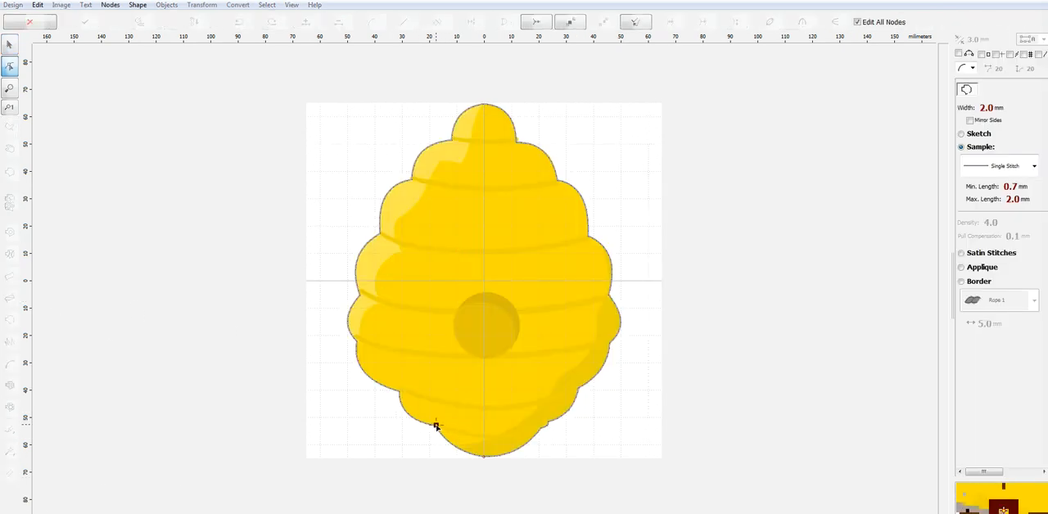
left_click(541, 426)
left_click_drag(486, 426, 487, 437)
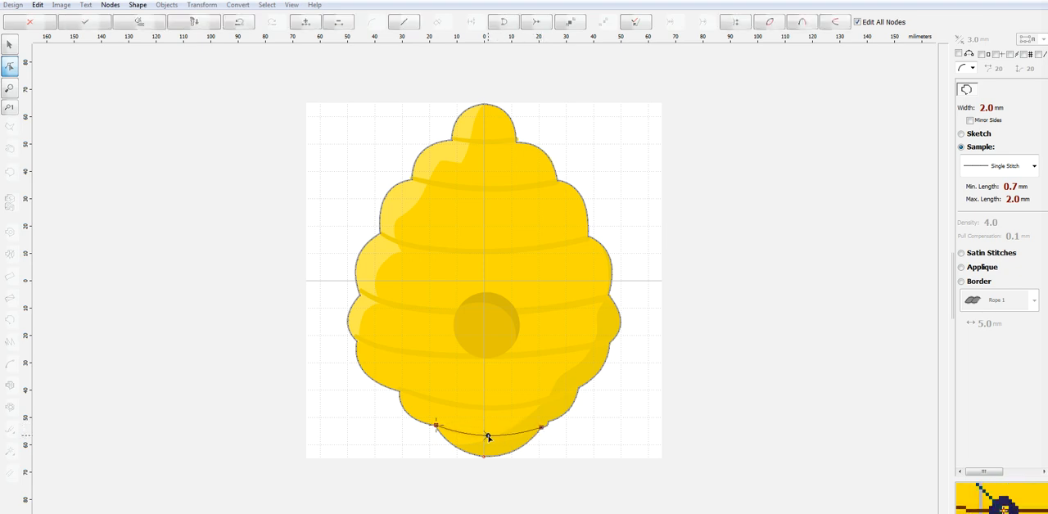
left_click(1004, 167)
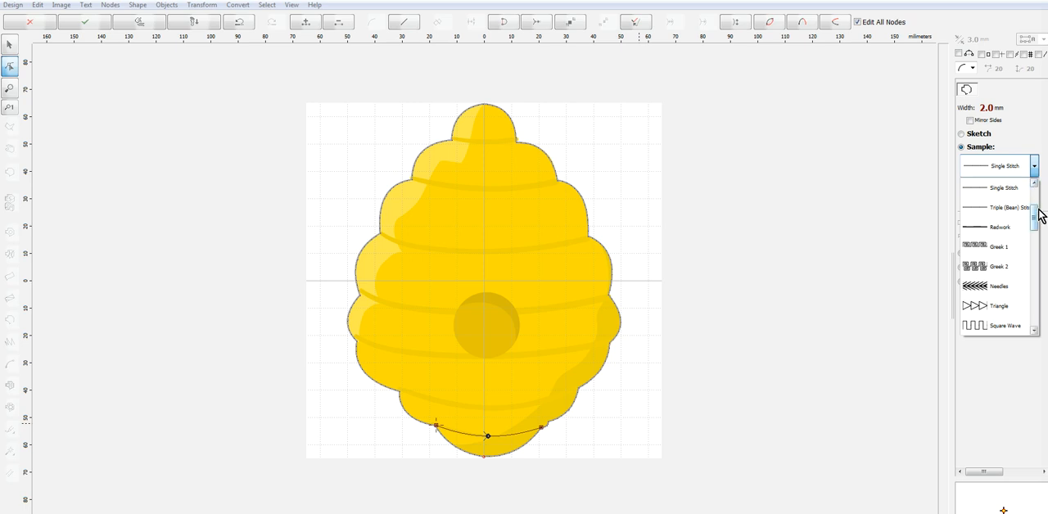
left_click(799, 345)
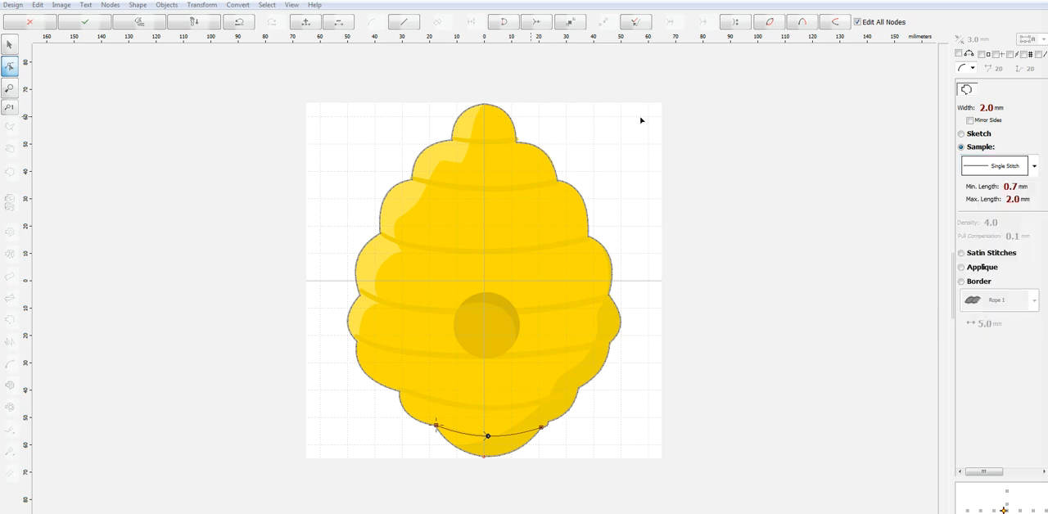
left_click(33, 25)
Trace the lowest band line as an outline from the hive's right notch to its left notch, curved downward along the band
left_click(11, 342)
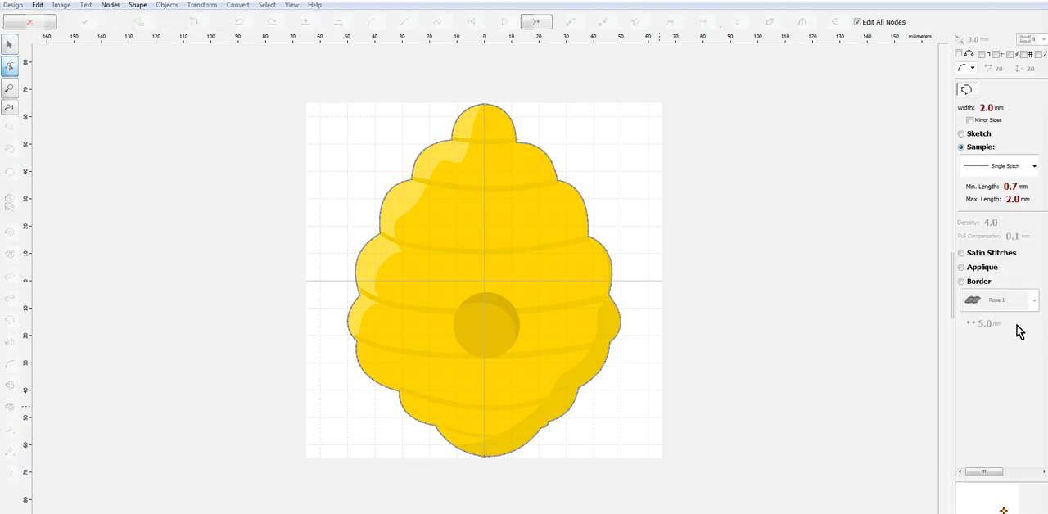
left_click(1034, 165)
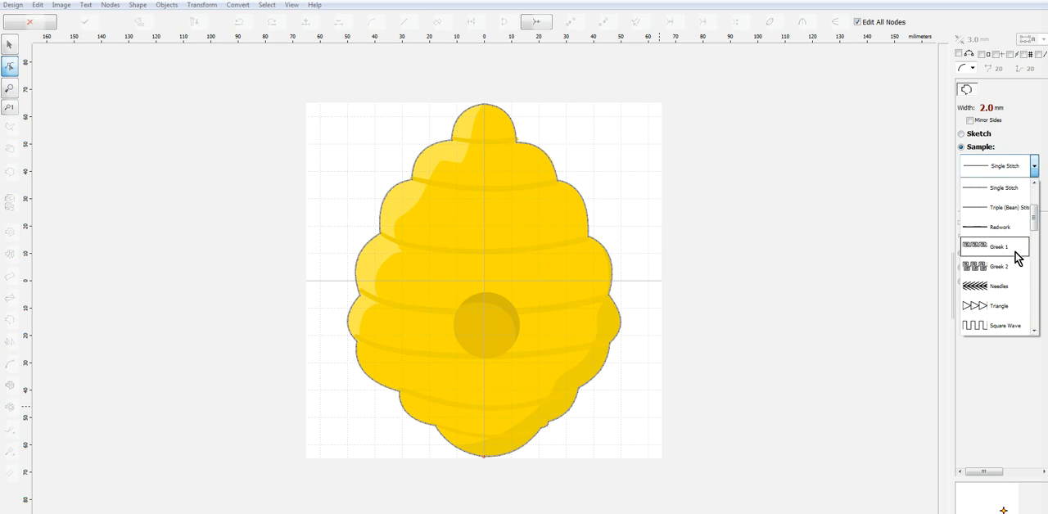
left_click_drag(1034, 219, 858, 277)
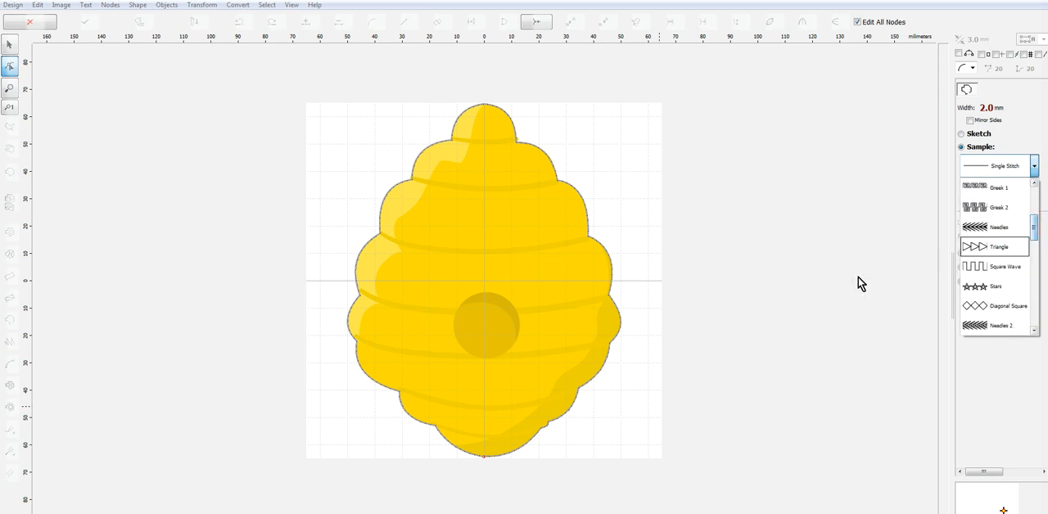
left_click(848, 208)
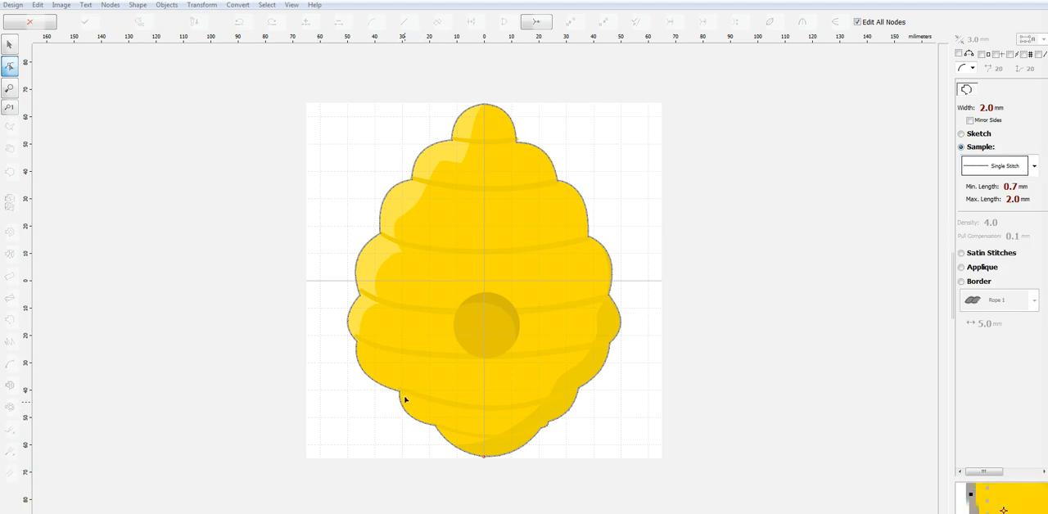
left_click(540, 426)
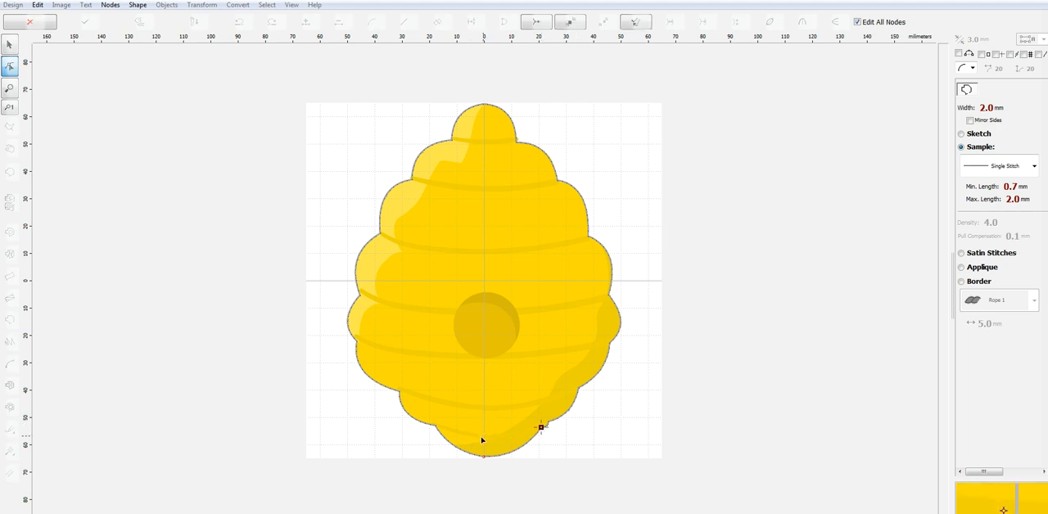
left_click(435, 426)
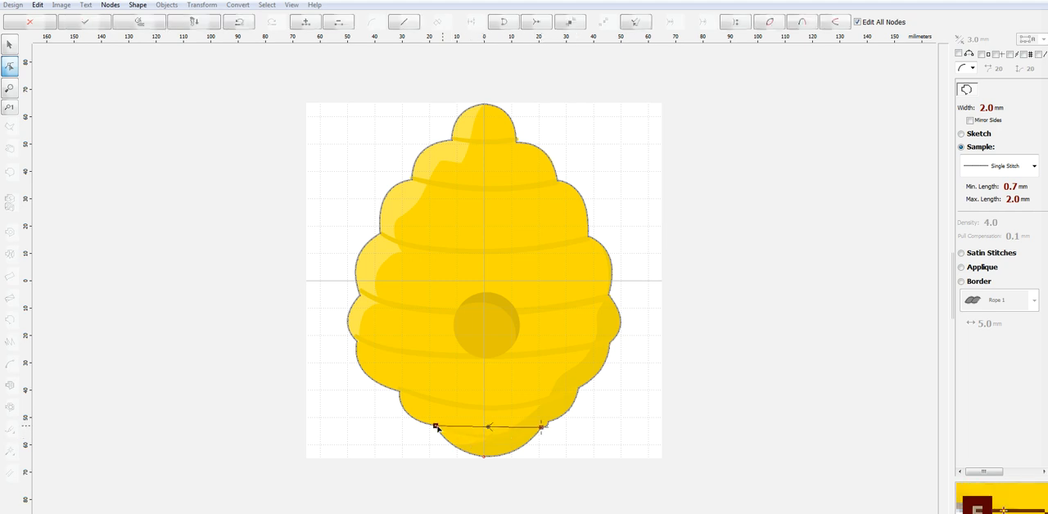
left_click_drag(489, 426, 489, 435)
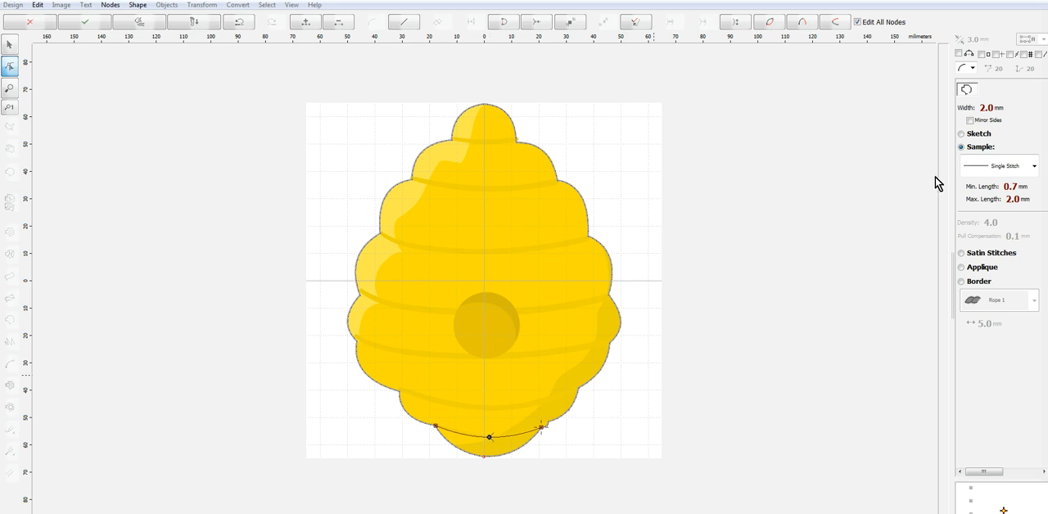
Set the lowest band line's outline to Sketch and generate its stitches
left_click(979, 135)
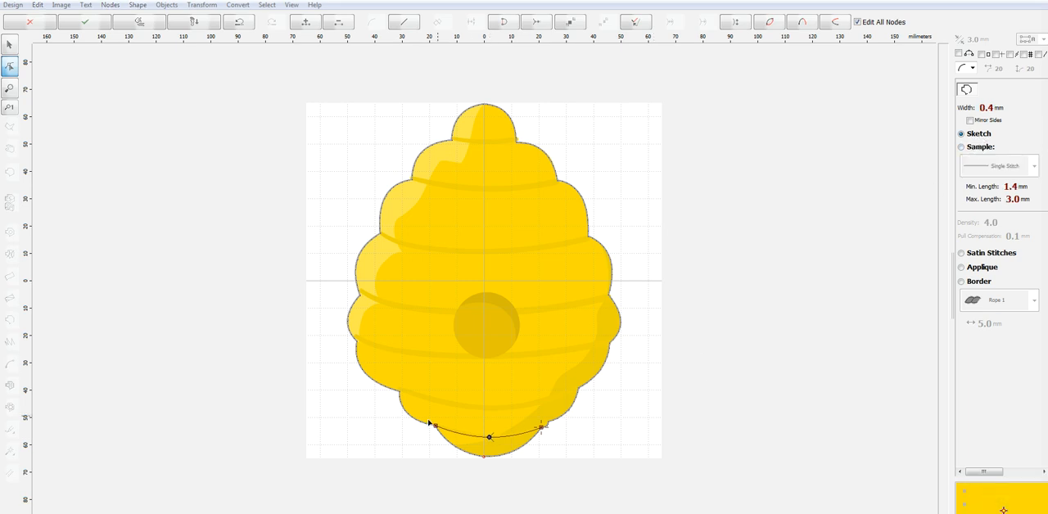
right_click(473, 412)
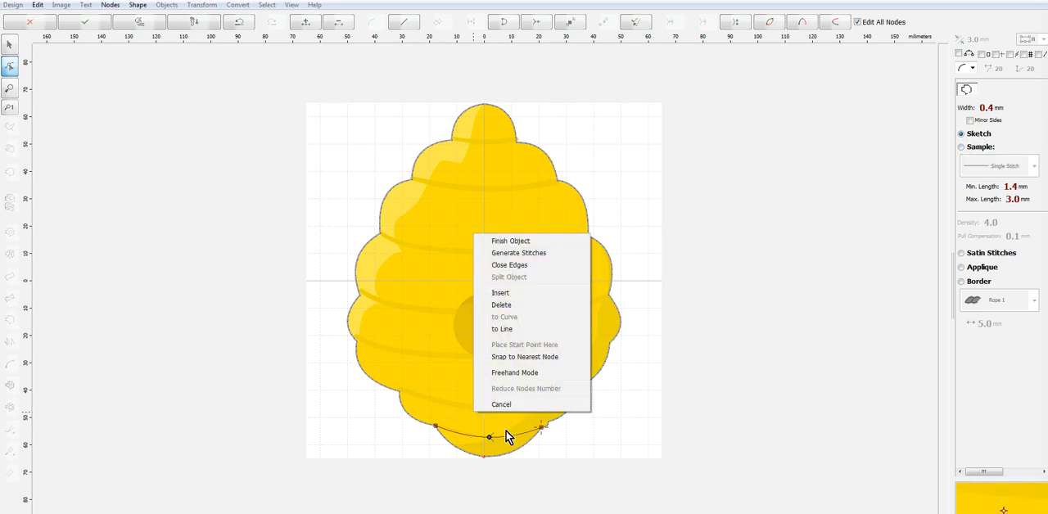
left_click(515, 252)
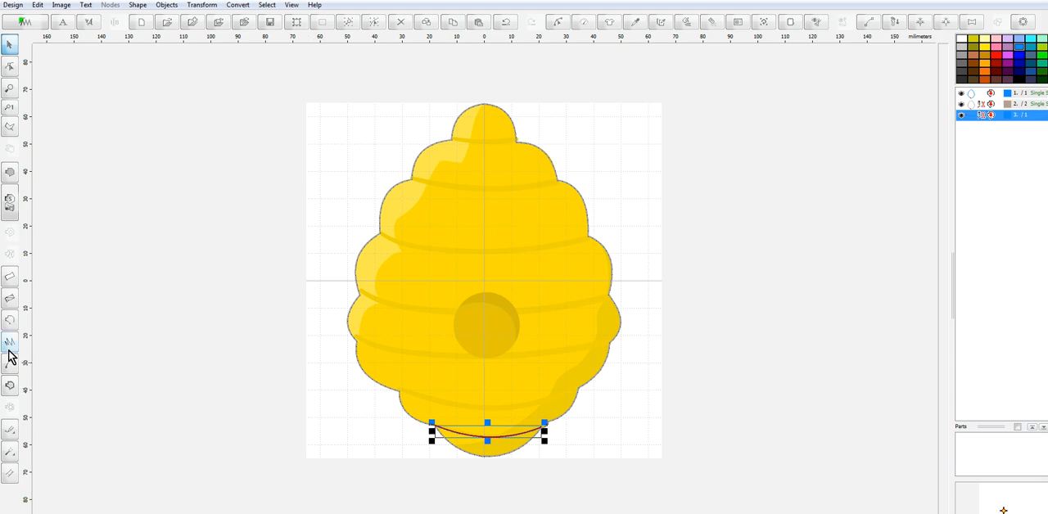
Trace the hive's lowest left lobe as a Single Stitch outline curved between its two notches and generate its stitches
left_click(10, 321)
scroll(442, 426, "up", 3)
scroll(445, 421, "down", 2)
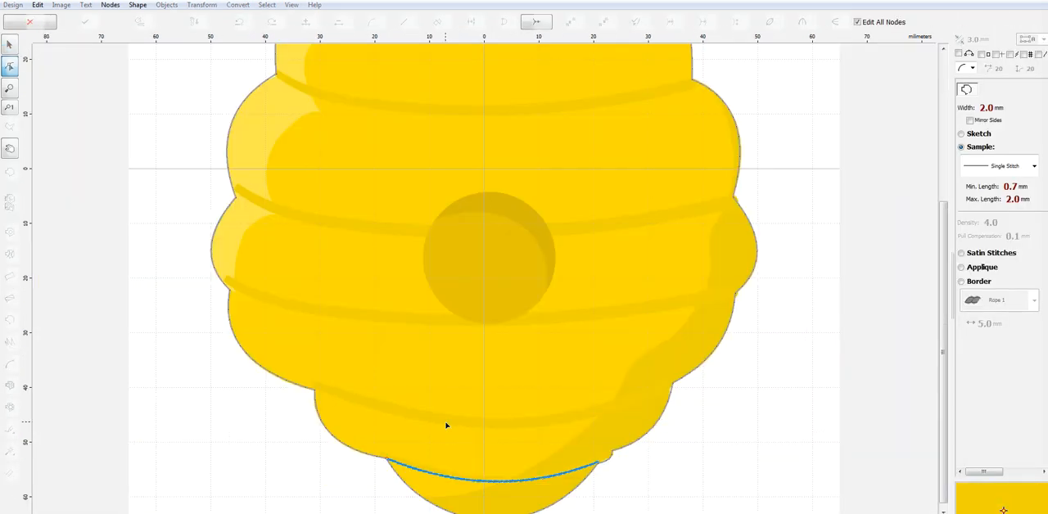
left_click(386, 458)
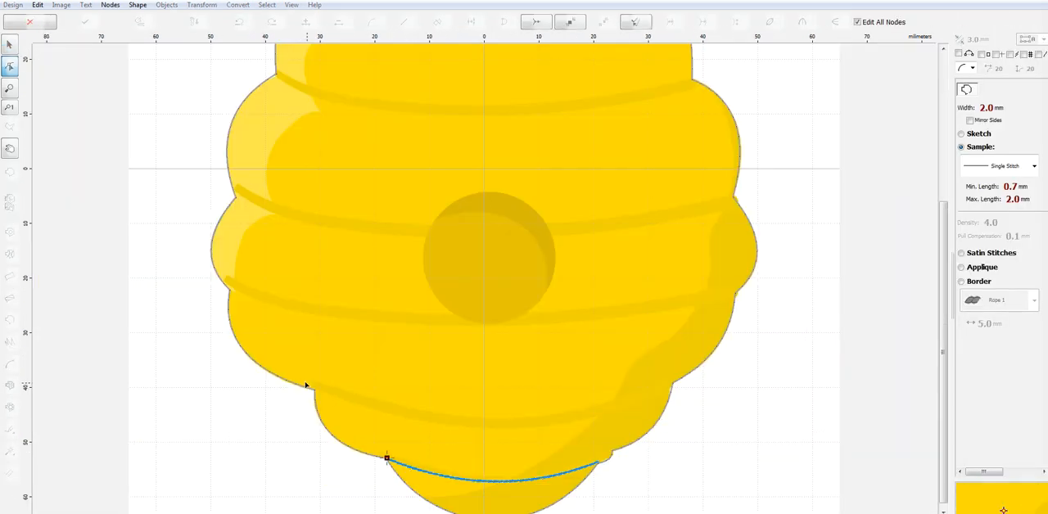
left_click(315, 390)
left_click_drag(350, 426, 333, 436)
right_click(333, 436)
left_click(403, 275)
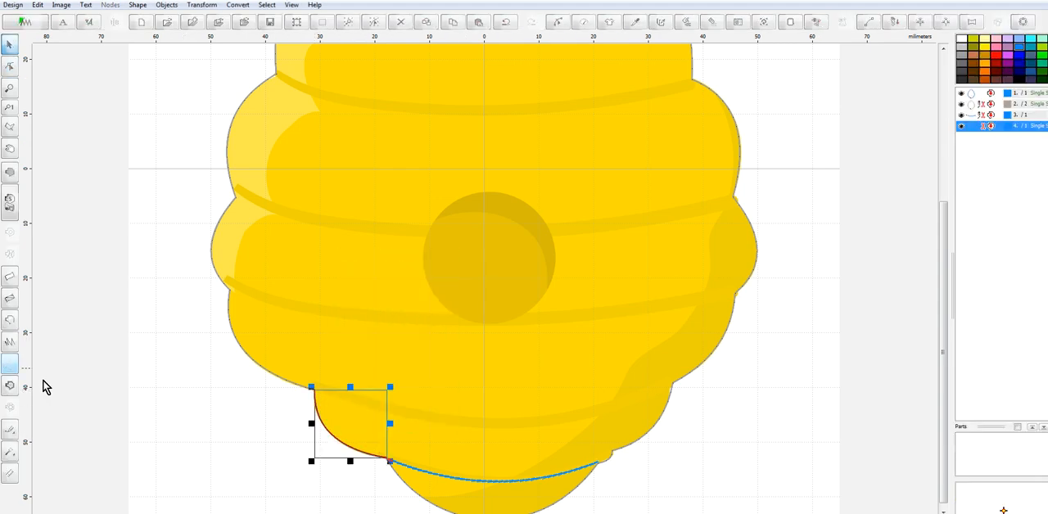
Trace the second band line from the bottom, curved downward from left notch to right notch, as a Sketch outline and generate its stitches
left_click(9, 320)
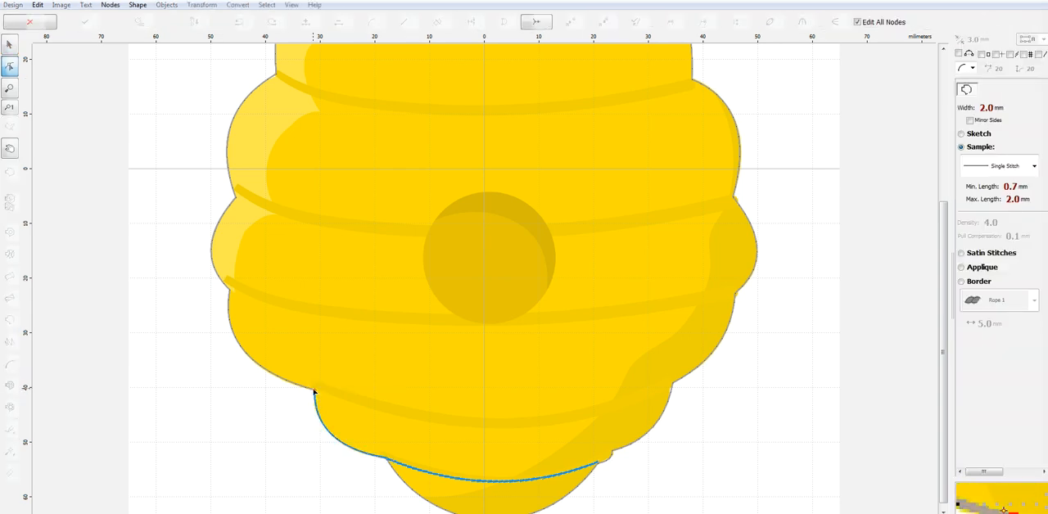
left_click(673, 386)
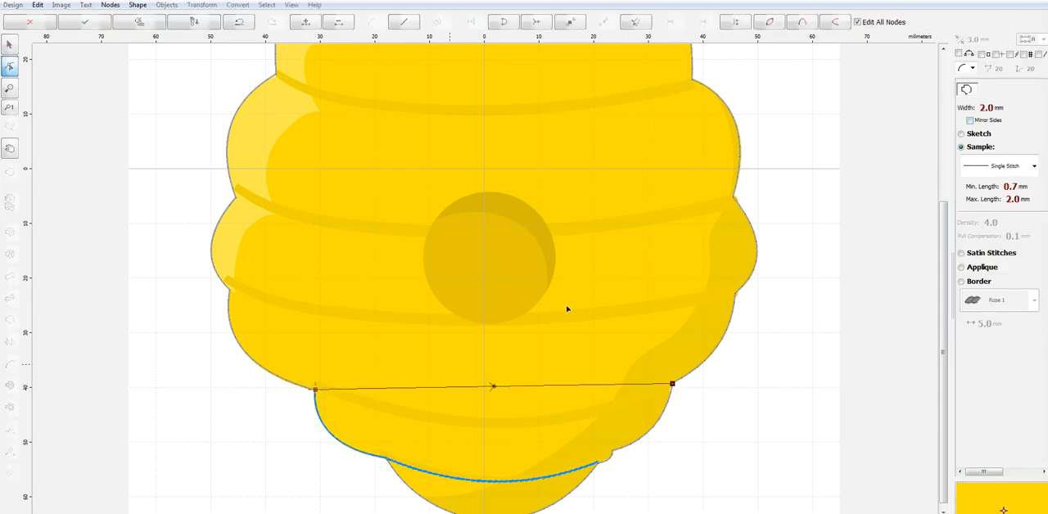
left_click_drag(497, 389, 498, 423)
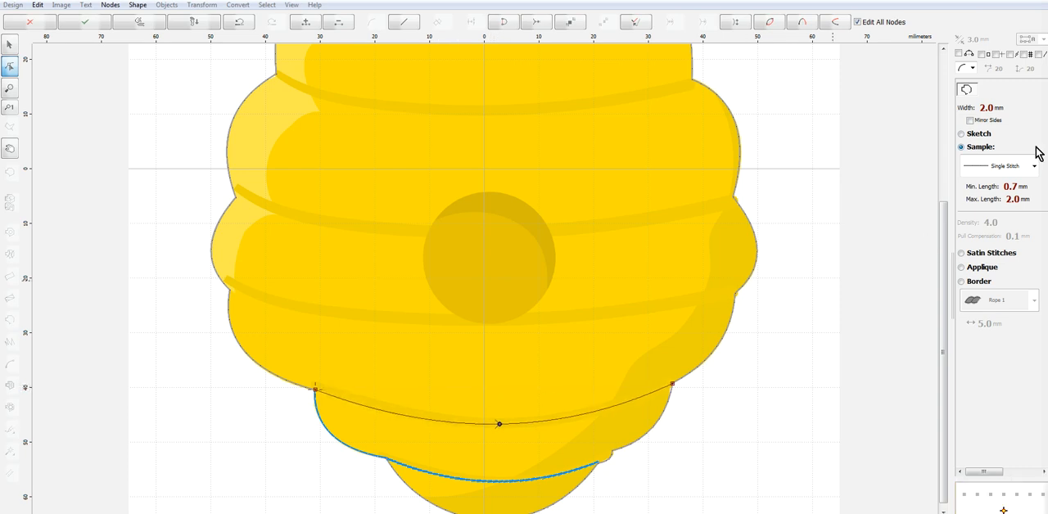
left_click(982, 135)
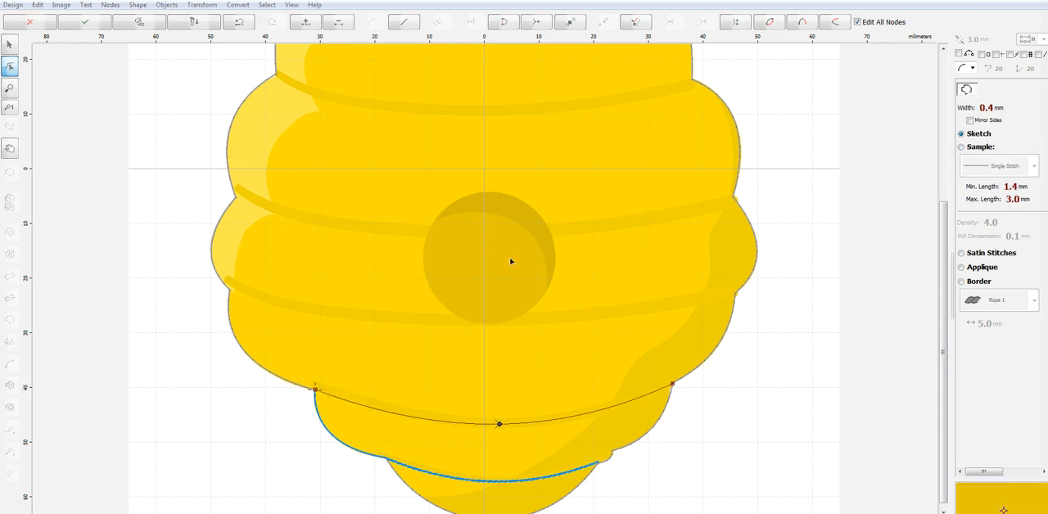
right_click(577, 282)
left_click(627, 298)
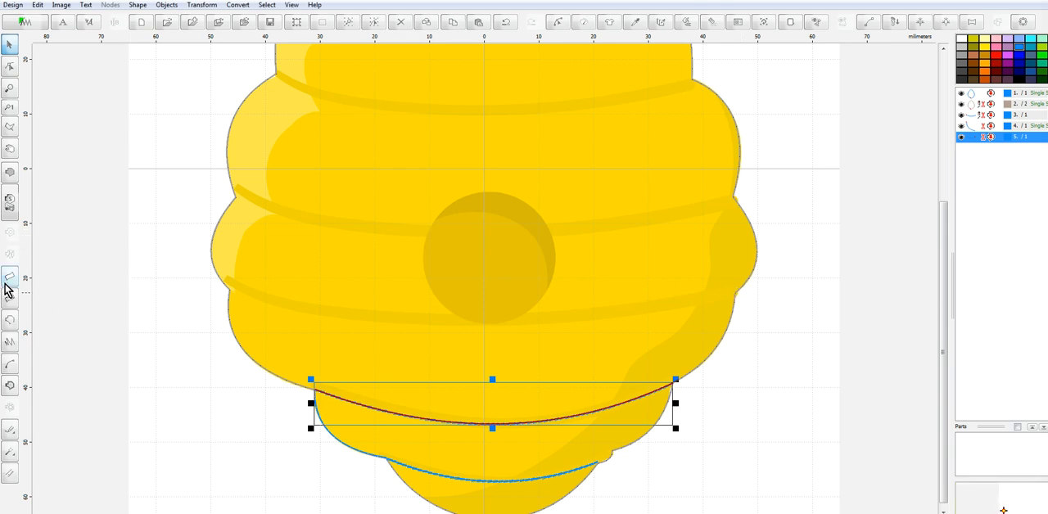
Trace the right lobe above the second band line as a curved Single Stitch outline up to the next notch and generate its stitches
left_click(18, 317)
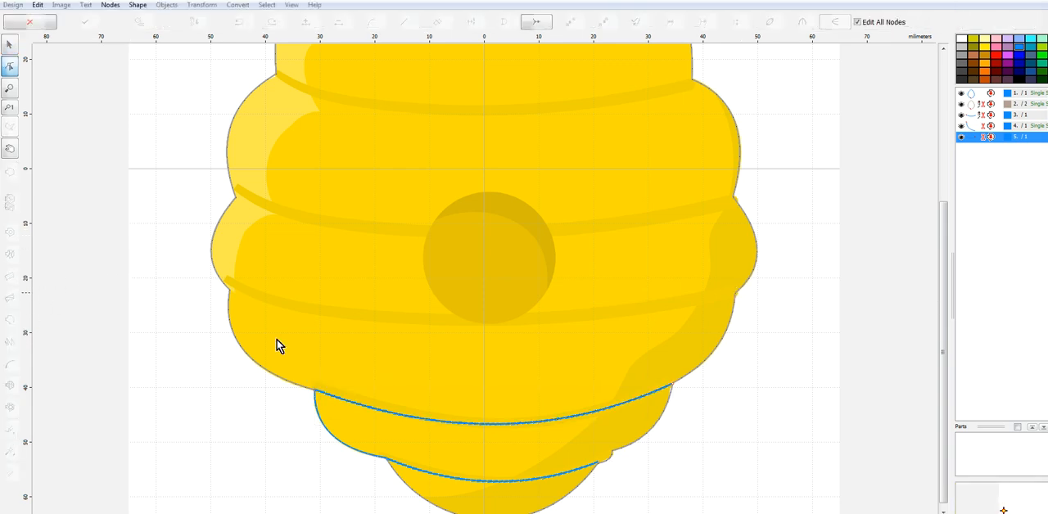
left_click(672, 383)
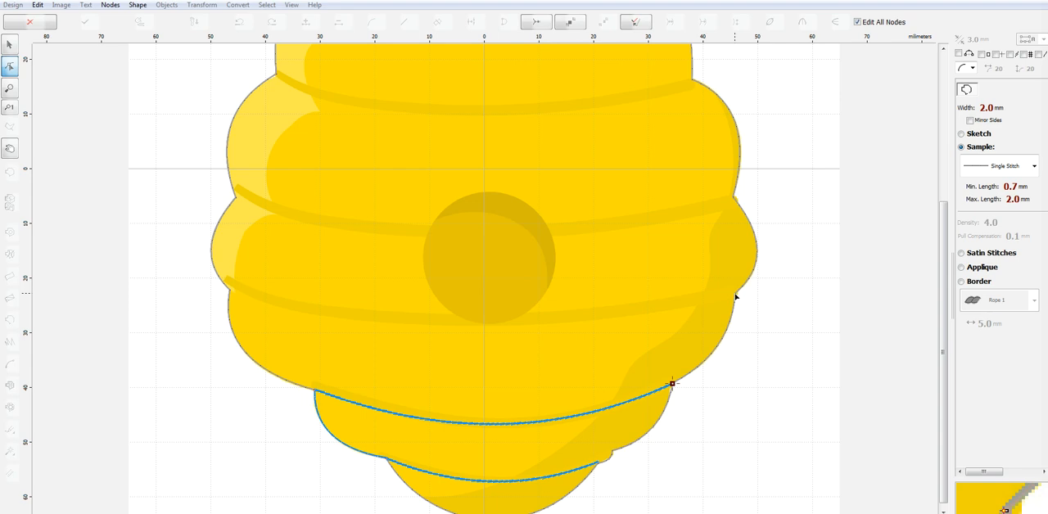
left_click(735, 296)
left_click_drag(703, 340, 712, 347)
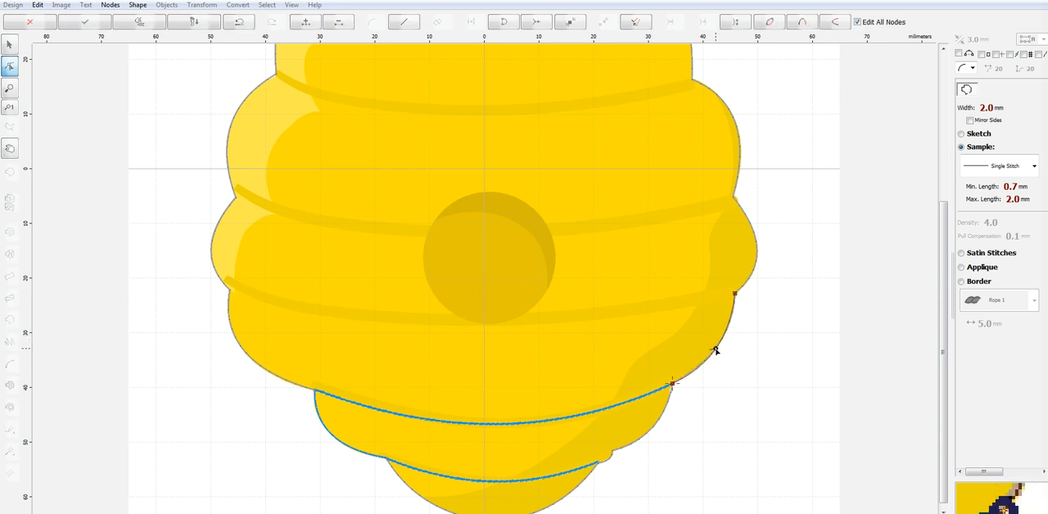
right_click(715, 351)
left_click(708, 362)
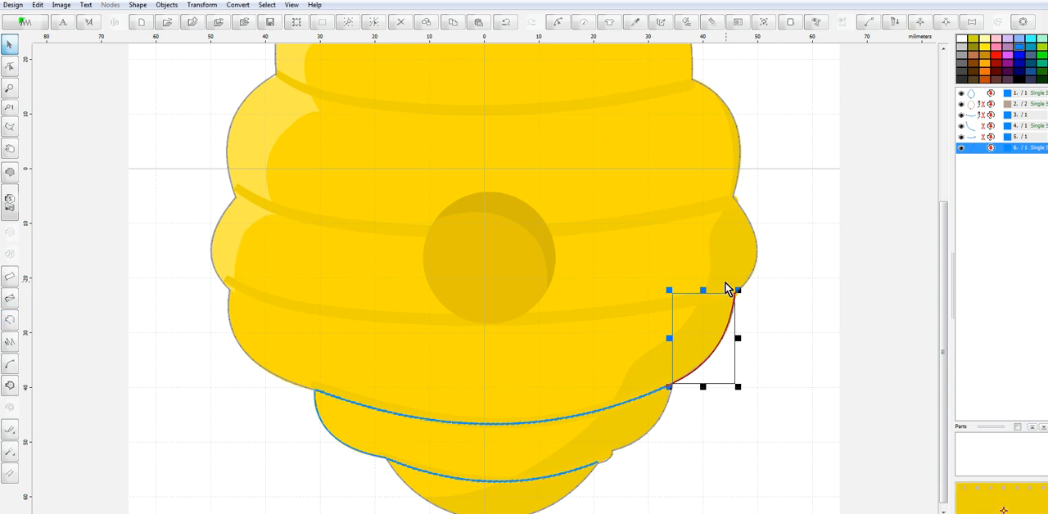
Trace the third band line from the bottom, curved downward from right notch to left notch, as a Sketch outline and generate its stitches
left_click(7, 322)
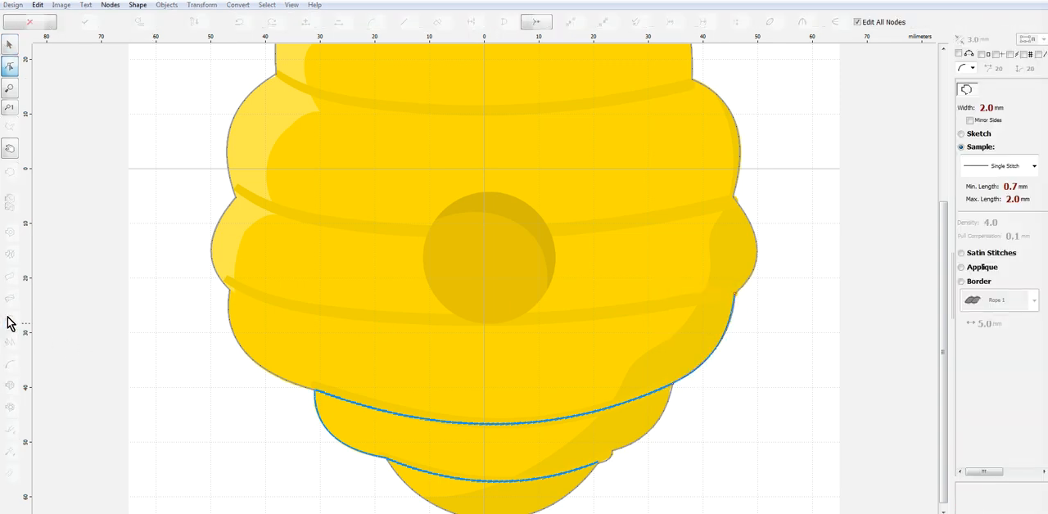
left_click(736, 293)
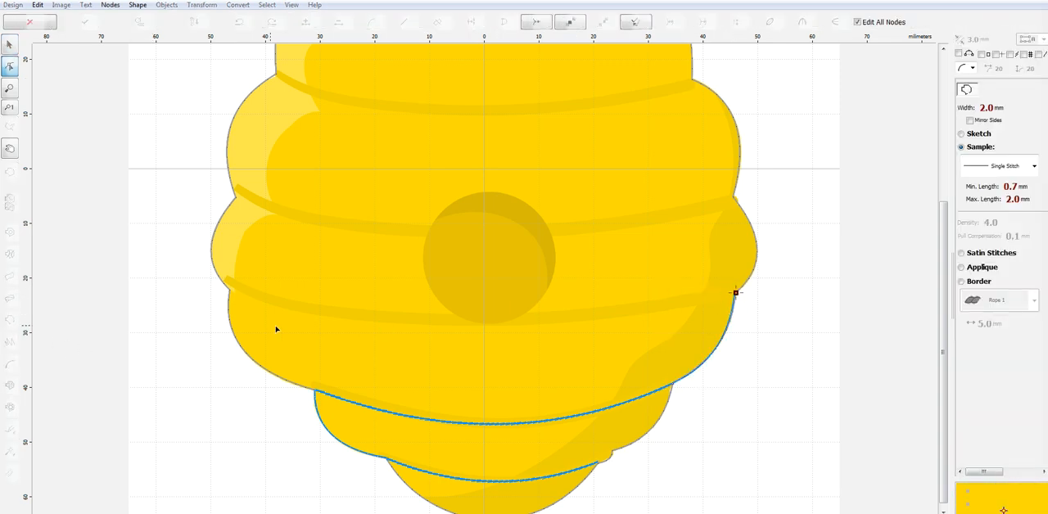
left_click(230, 290)
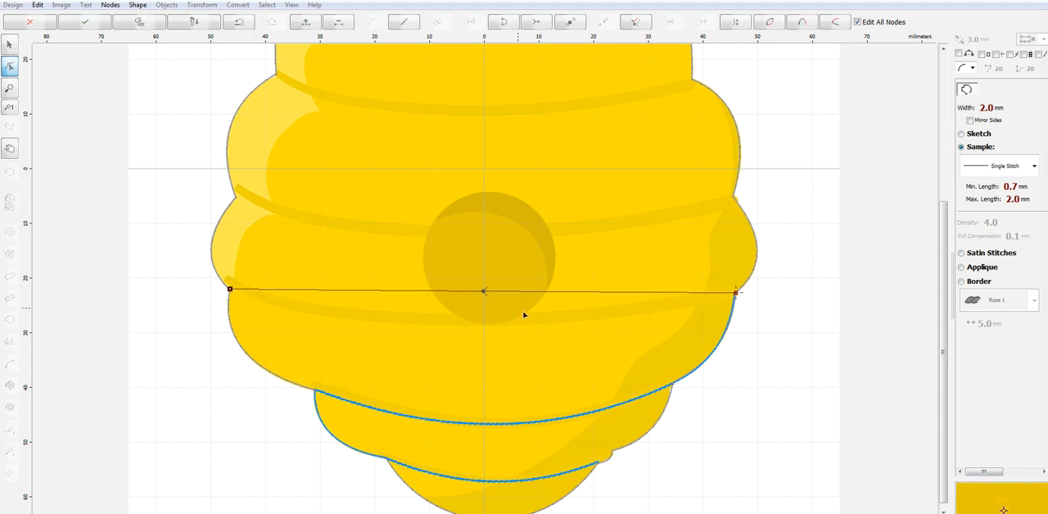
left_click_drag(475, 292, 484, 322)
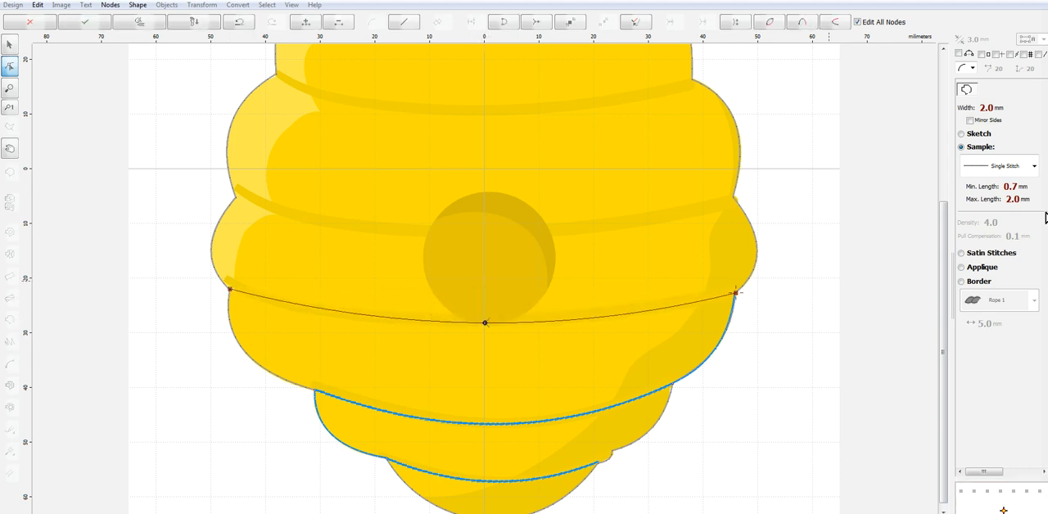
left_click(963, 134)
right_click(588, 264)
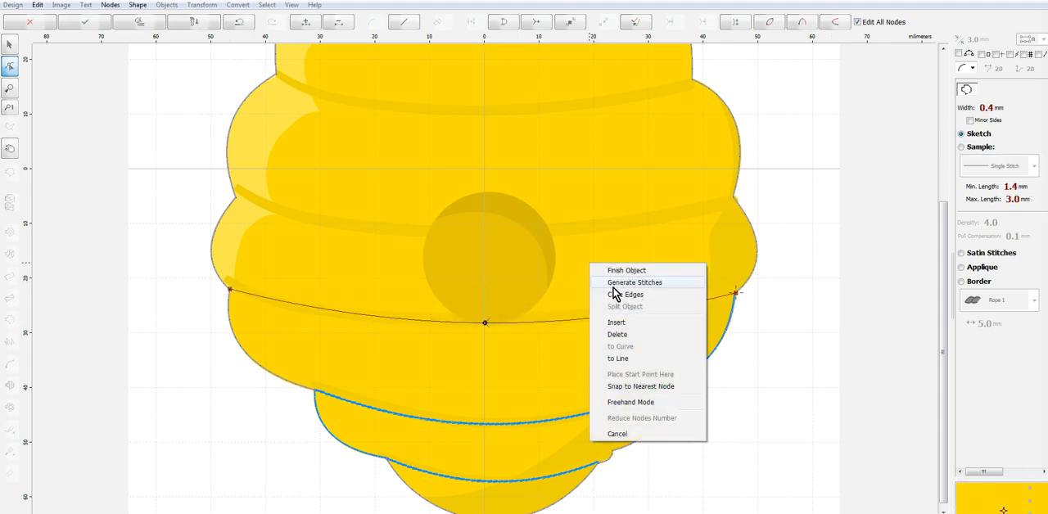
left_click(619, 287)
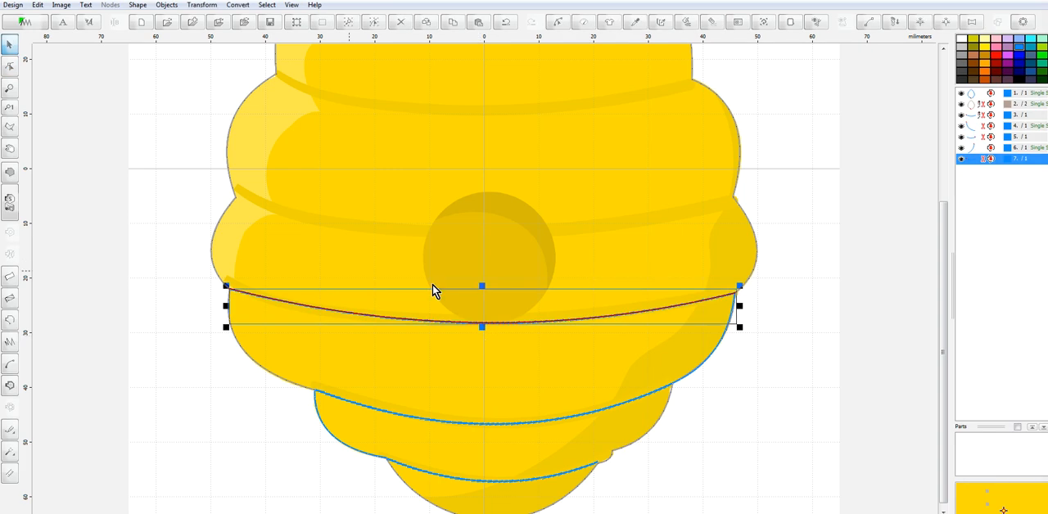
Trace the left lobe above the third band line as a curved Single Stitch outline up to the next notch and generate its stitches
left_click(10, 323)
left_click(230, 289)
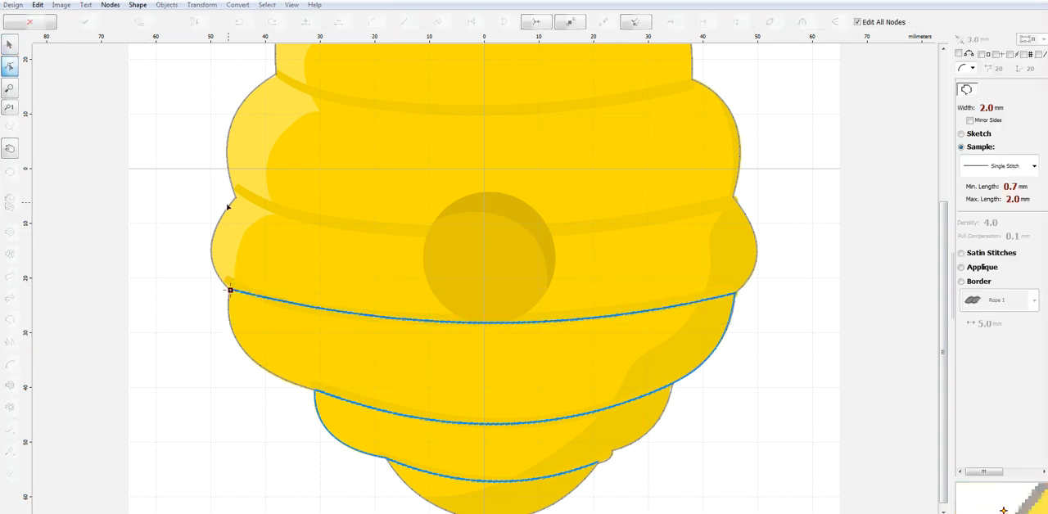
left_click(235, 197)
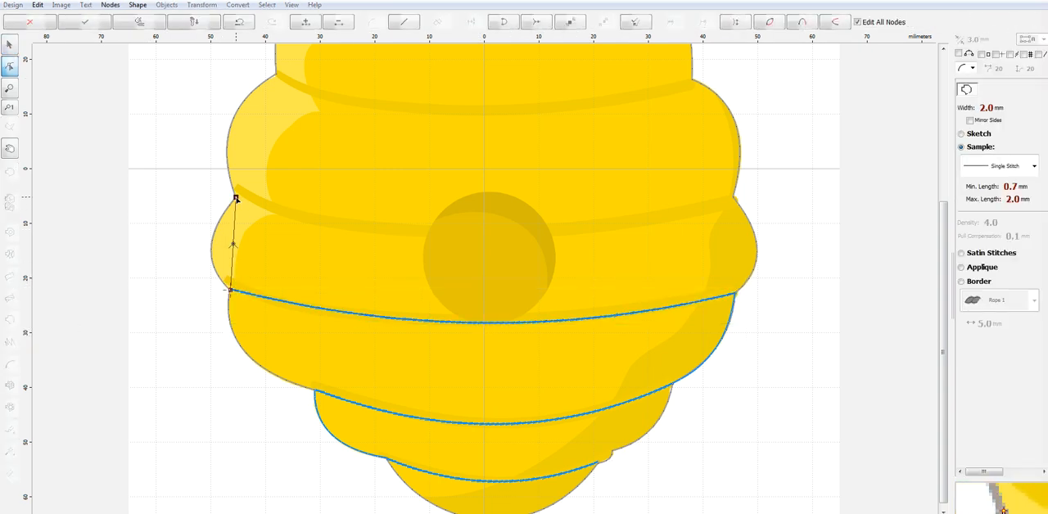
left_click(211, 248)
right_click(252, 240)
left_click(316, 258)
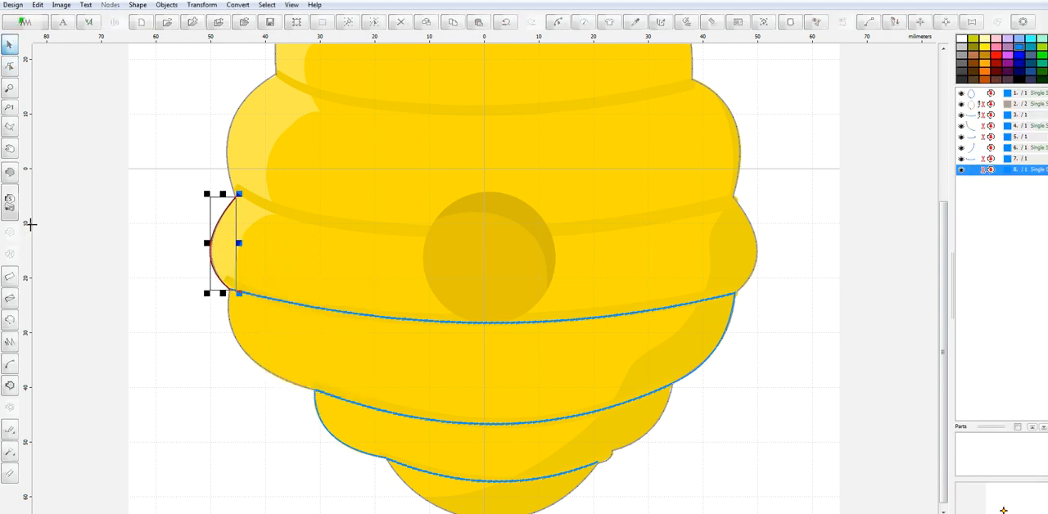
Trace the fourth band line from the bottom, curved downward from left notch to right notch, as a Sketch outline and generate its stitches
left_click(10, 324)
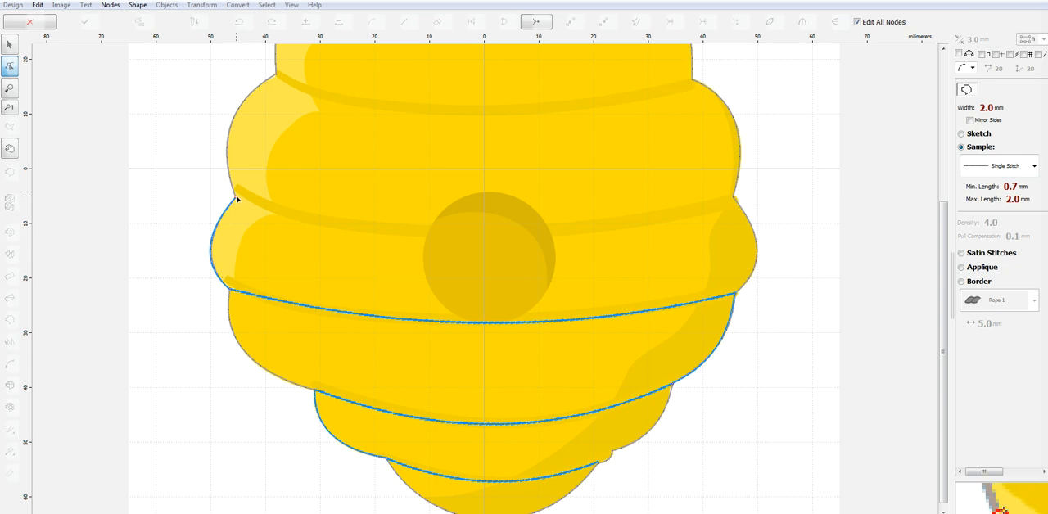
left_click(236, 197)
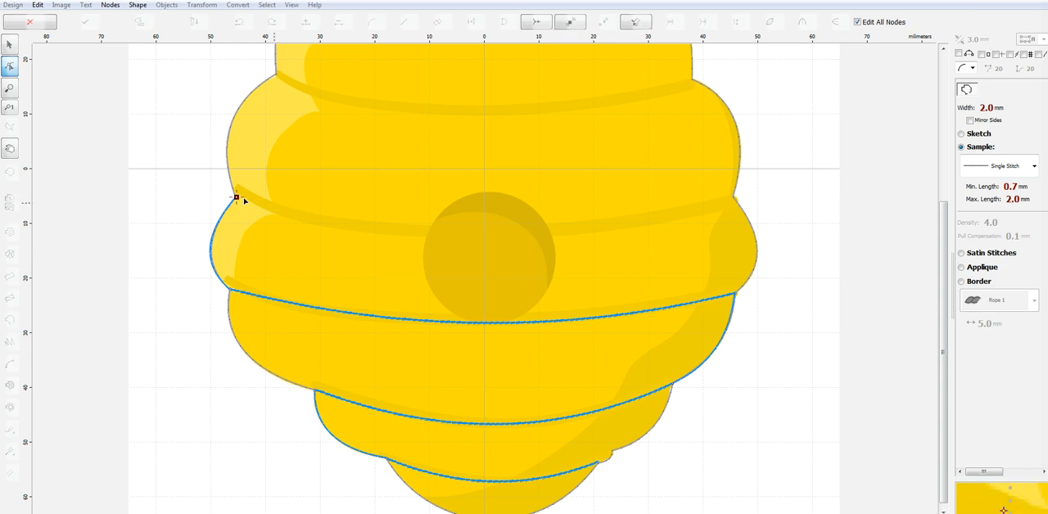
left_click(732, 197)
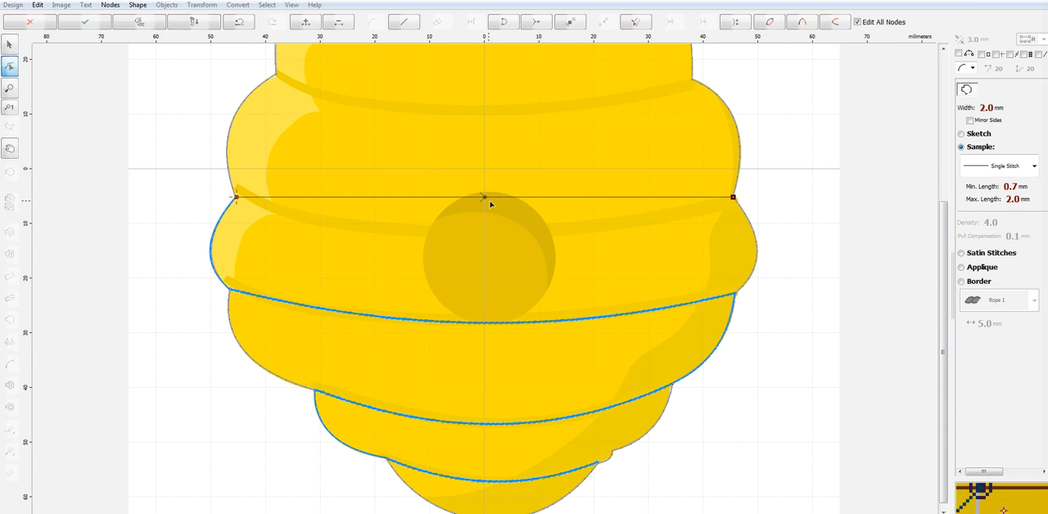
left_click_drag(484, 198, 489, 231)
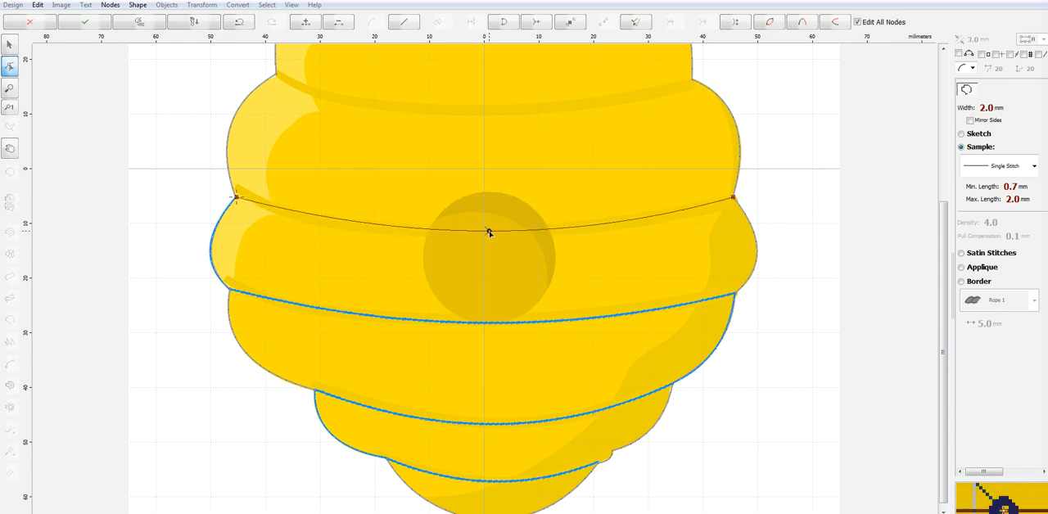
left_click(975, 131)
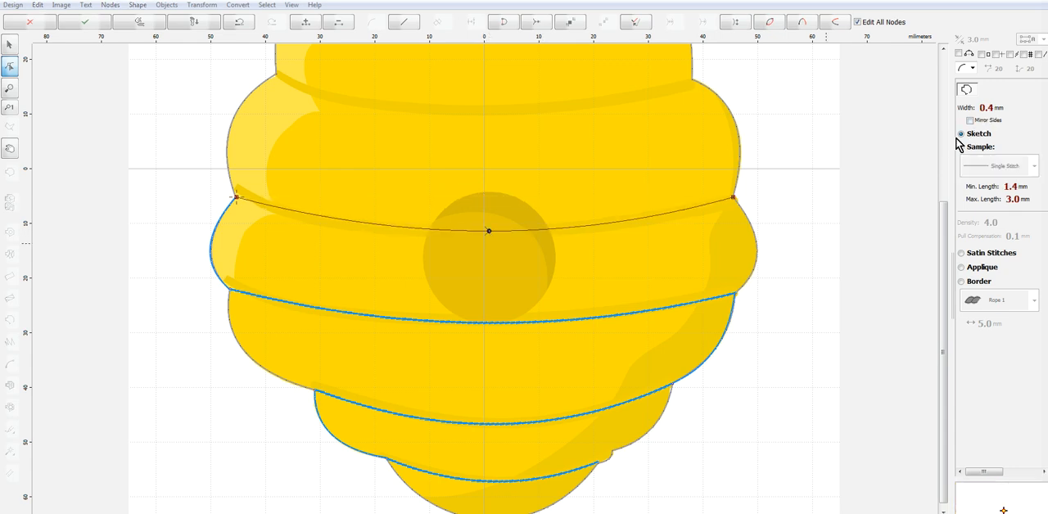
right_click(591, 227)
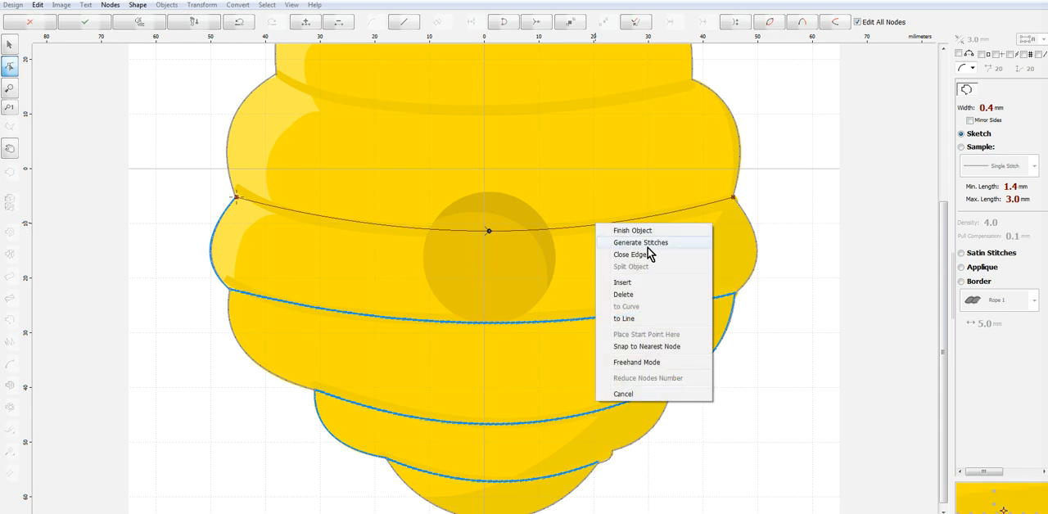
left_click(652, 245)
Trace the right lobe above the fourth band line as a curved Single Stitch outline up to the next notch and generate its stitches
left_click_drag(943, 261, 947, 169)
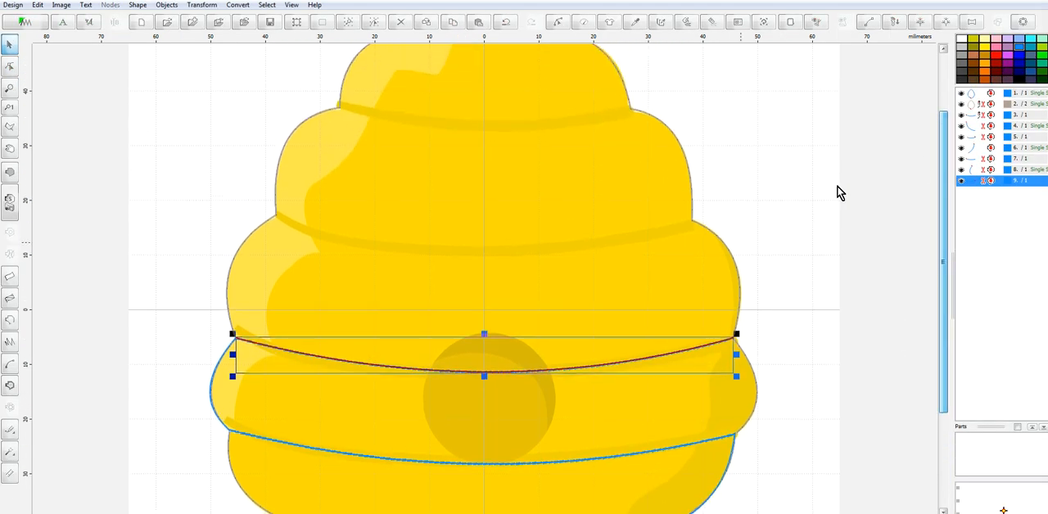
left_click(11, 323)
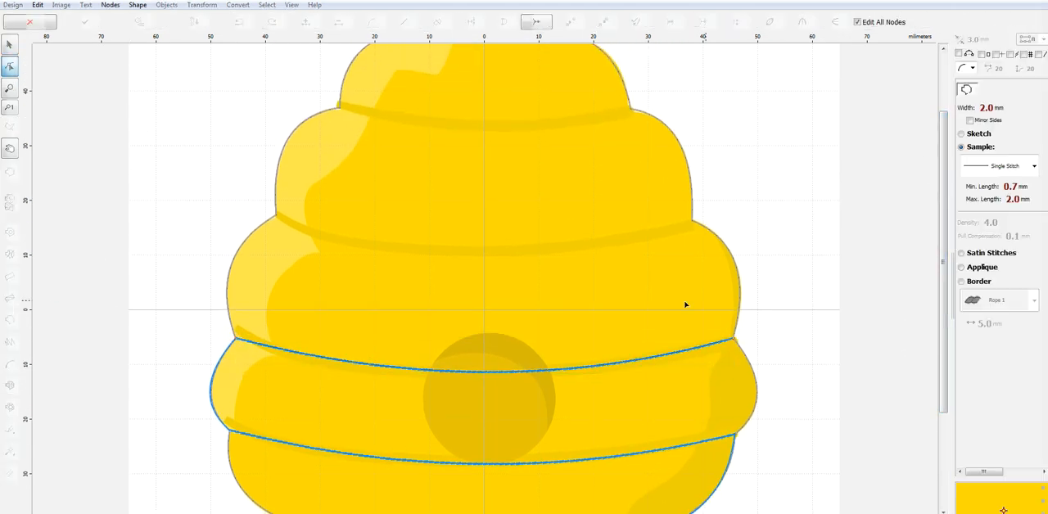
left_click(733, 339)
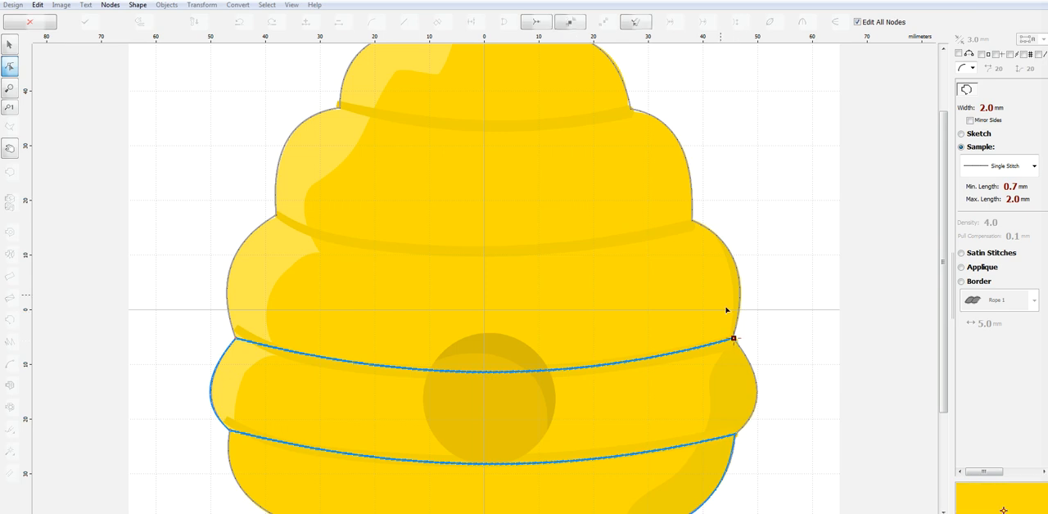
left_click(693, 222, "shift")
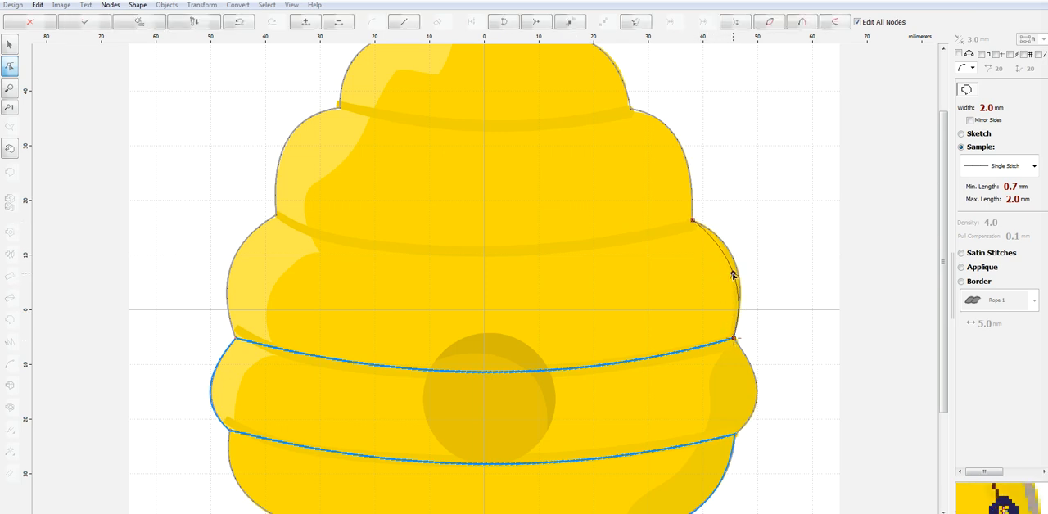
right_click(736, 271)
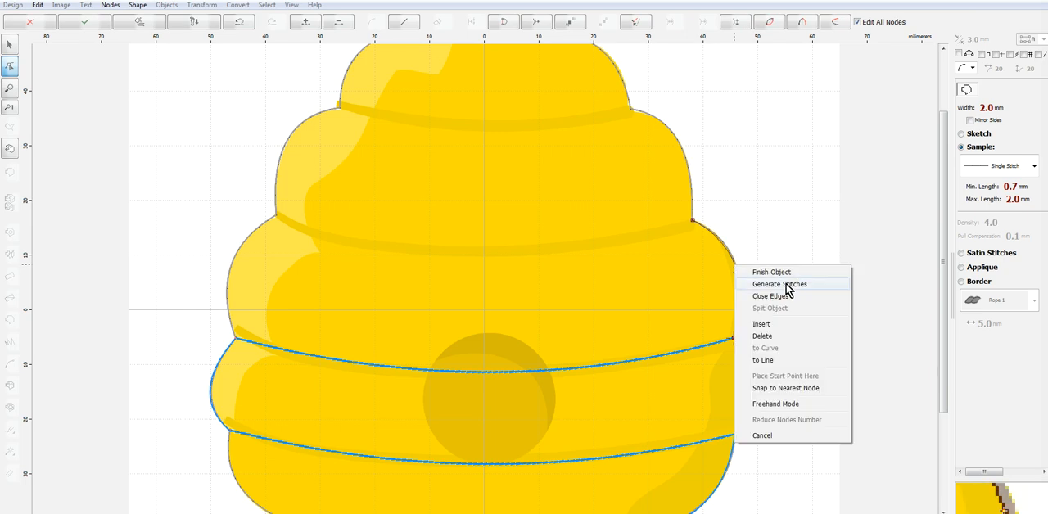
left_click(769, 284)
Trace the fifth band line from the bottom, curved downward from right notch to left notch, as a Sketch outline and generate its stitches
left_click(13, 317)
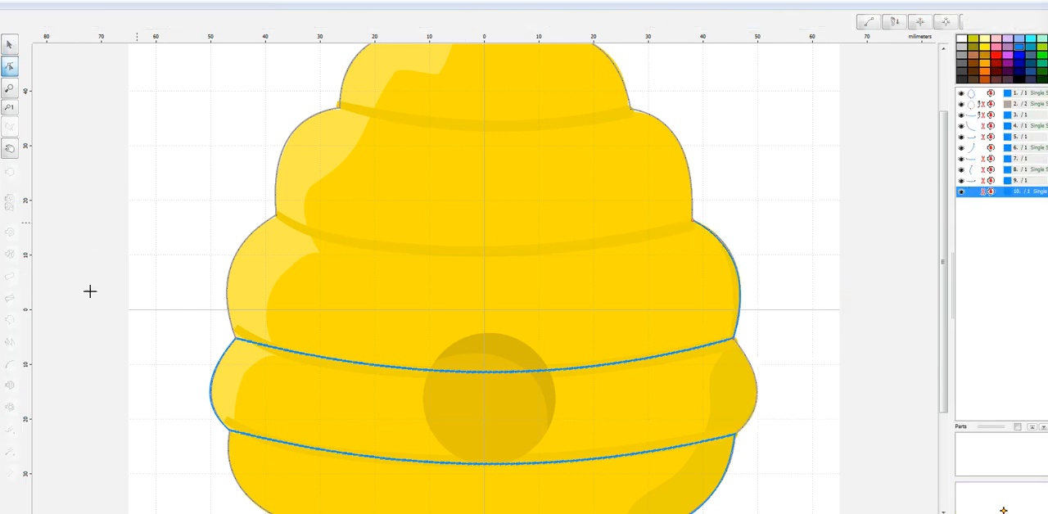
left_click(694, 222)
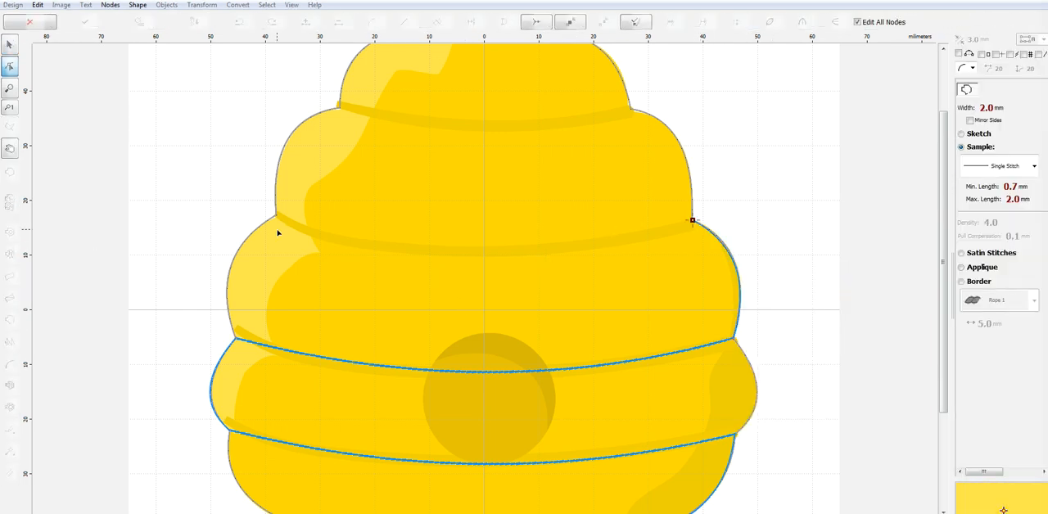
left_click(275, 214)
left_click_drag(485, 217, 470, 252)
left_click(978, 135)
right_click(568, 281)
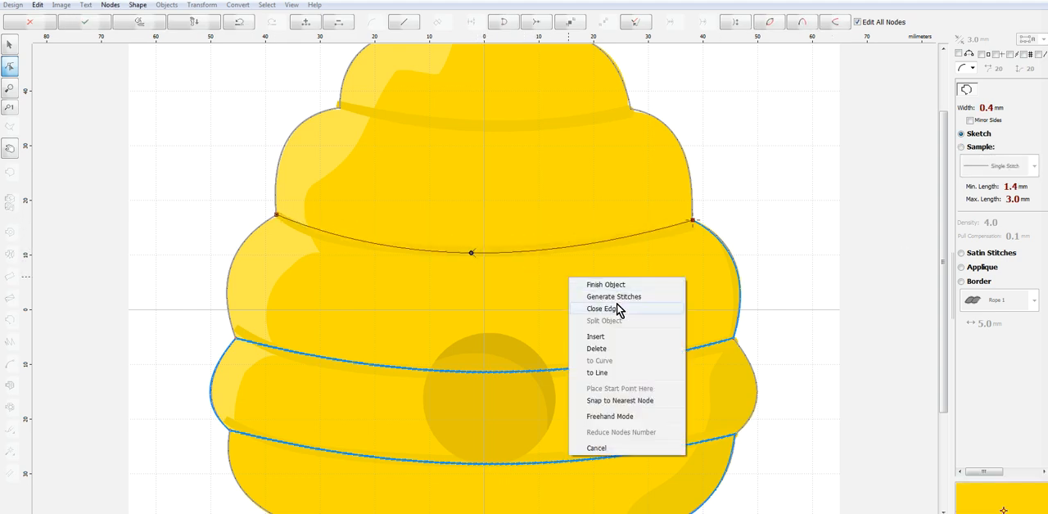
left_click(614, 286)
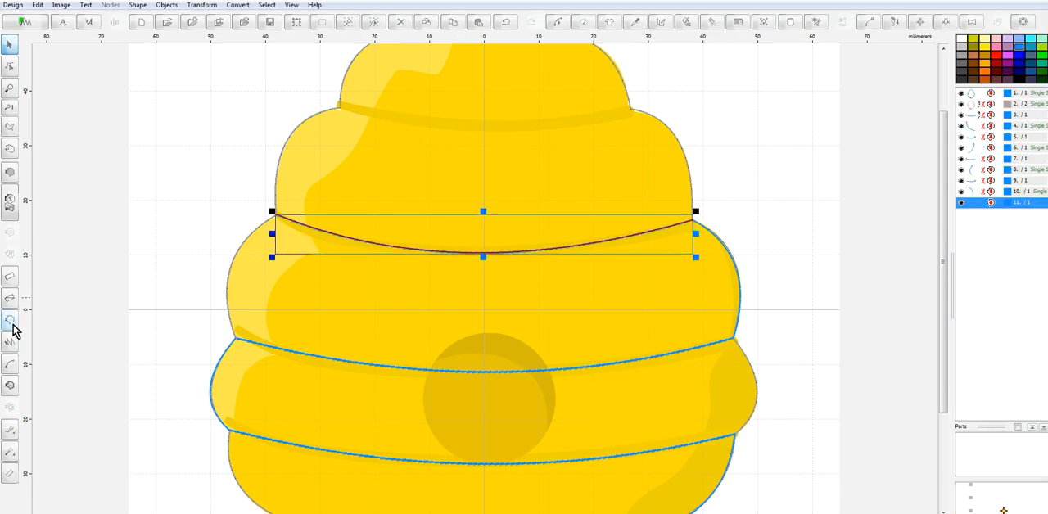
Trace the left lobe above the fifth band line as a curved Single Stitch outline up to the next notch and generate its stitches
left_click(12, 325)
left_click(276, 217)
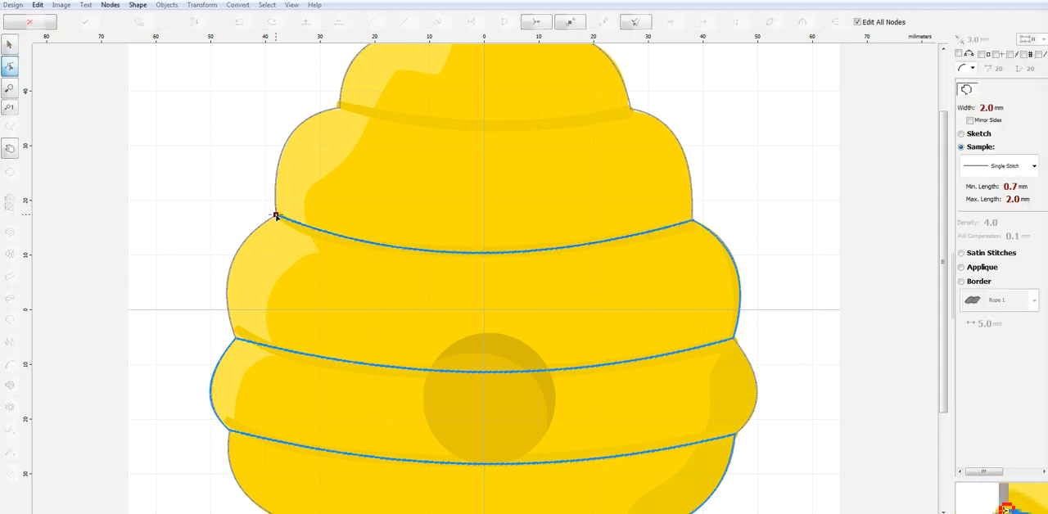
left_click(339, 108)
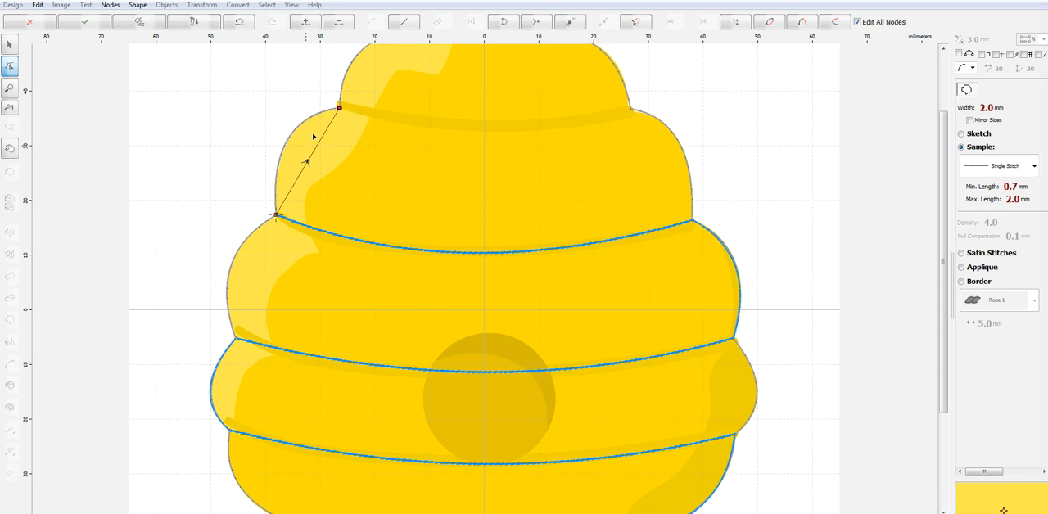
left_click_drag(306, 163, 289, 138)
right_click(289, 138)
left_click(345, 159)
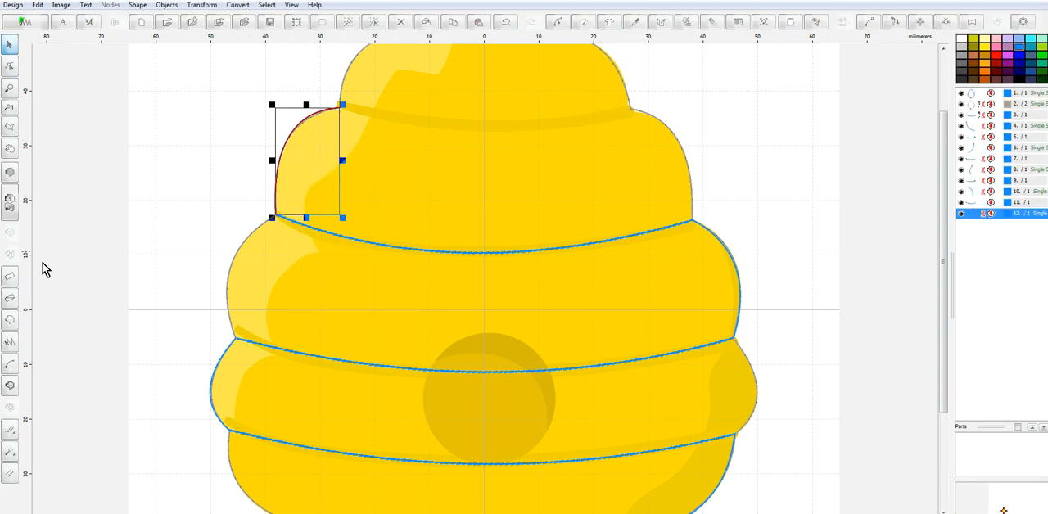
Trace the sixth band line from the bottom, curved downward from left notch to right notch, as a Sketch outline and generate its stitches
left_click(10, 321)
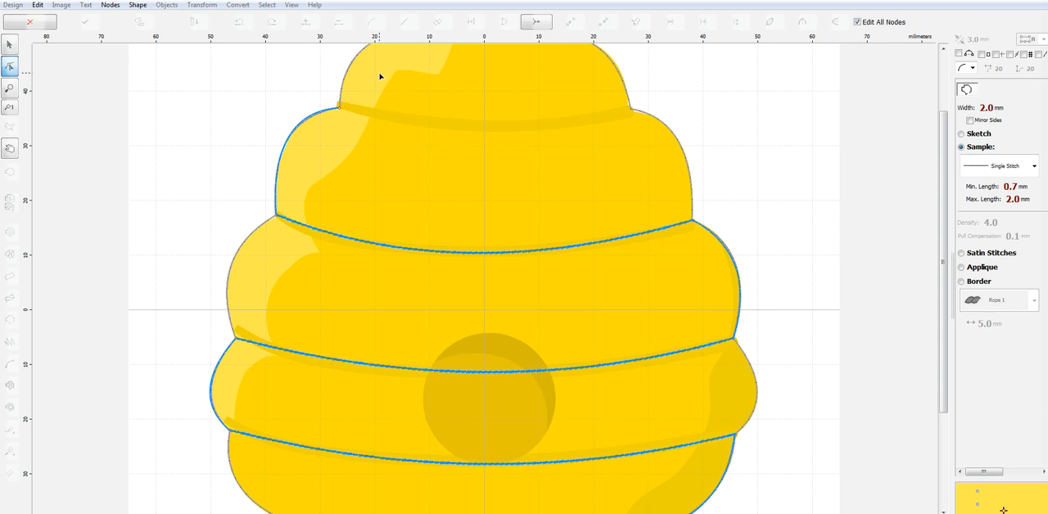
left_click(339, 108)
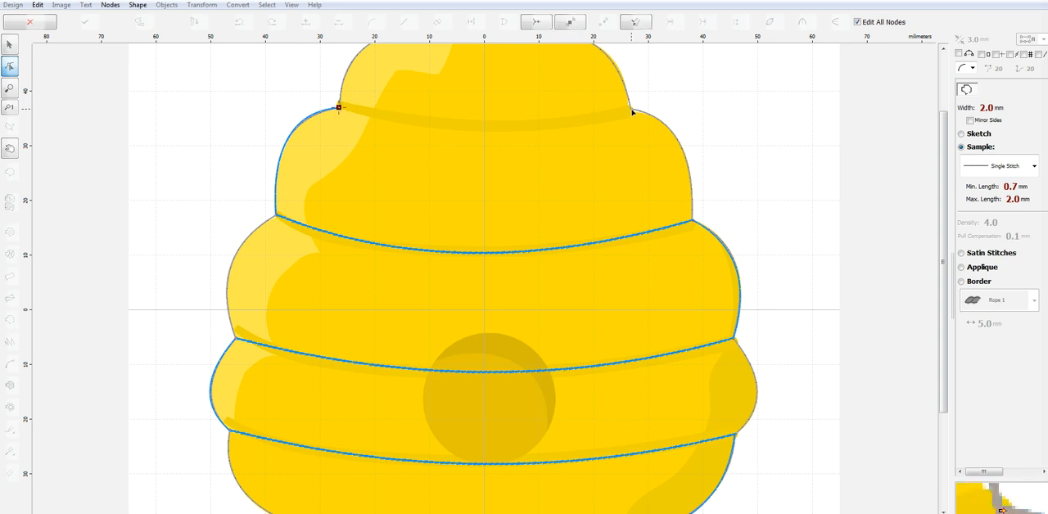
left_click(631, 109)
left_click_drag(487, 108, 487, 128)
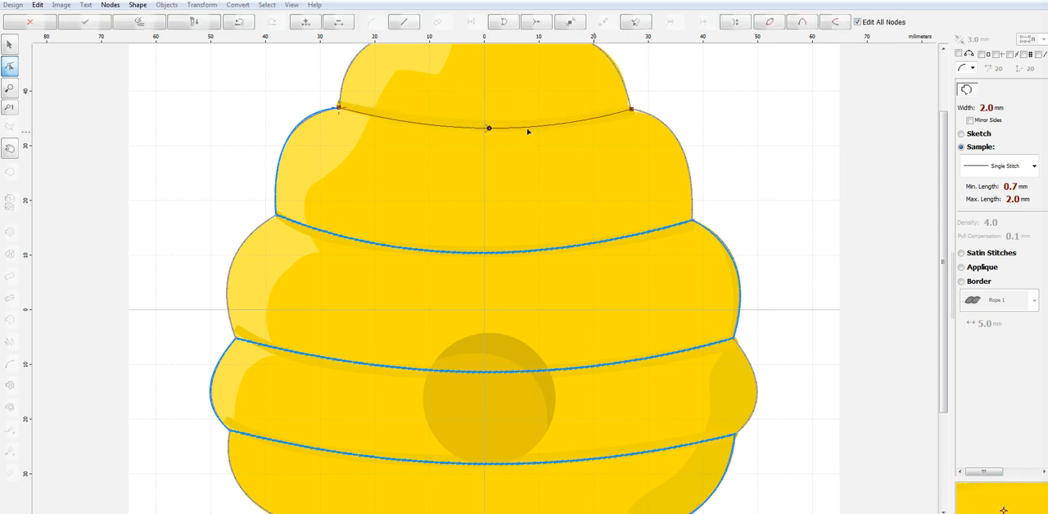
scroll(945, 153, "up", 3)
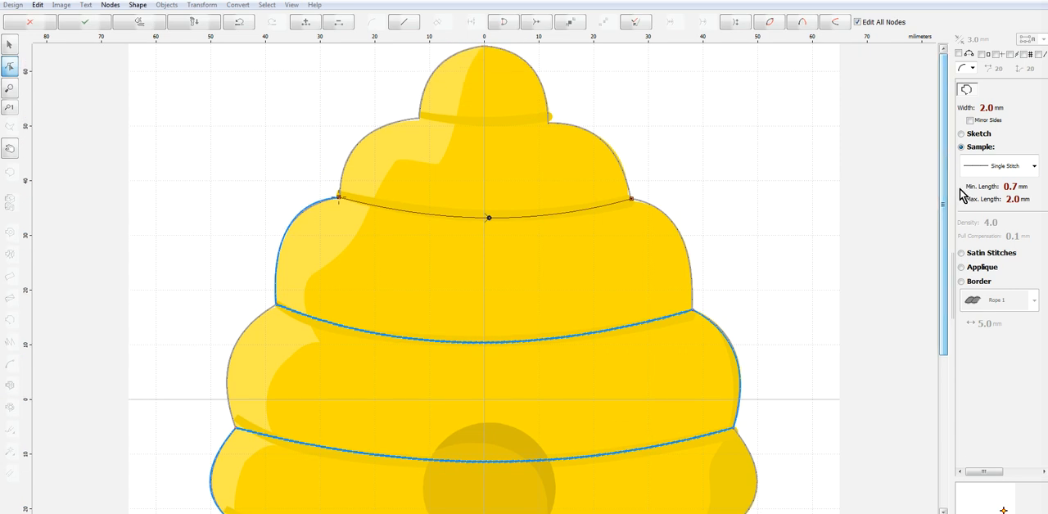
left_click(982, 133)
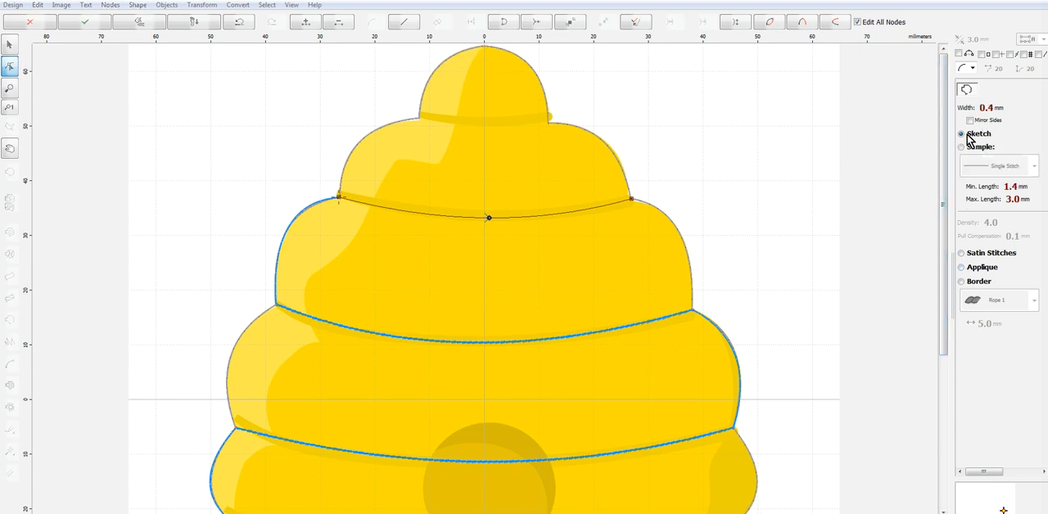
right_click(614, 194)
left_click(635, 204)
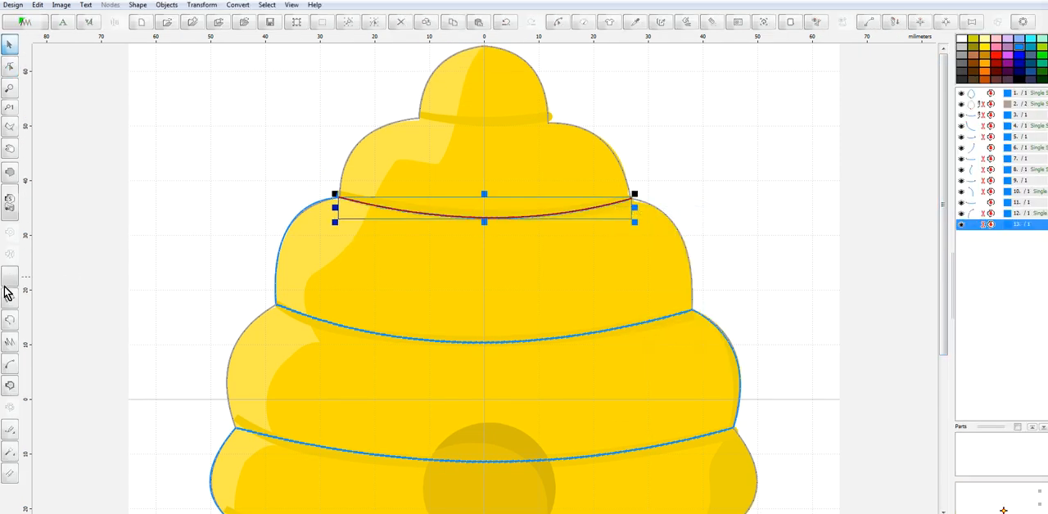
Trace the right lobe above the sixth band line as a curved Single Stitch outline up to the top dome's notch and generate its stitches
left_click(11, 320)
left_click(631, 200)
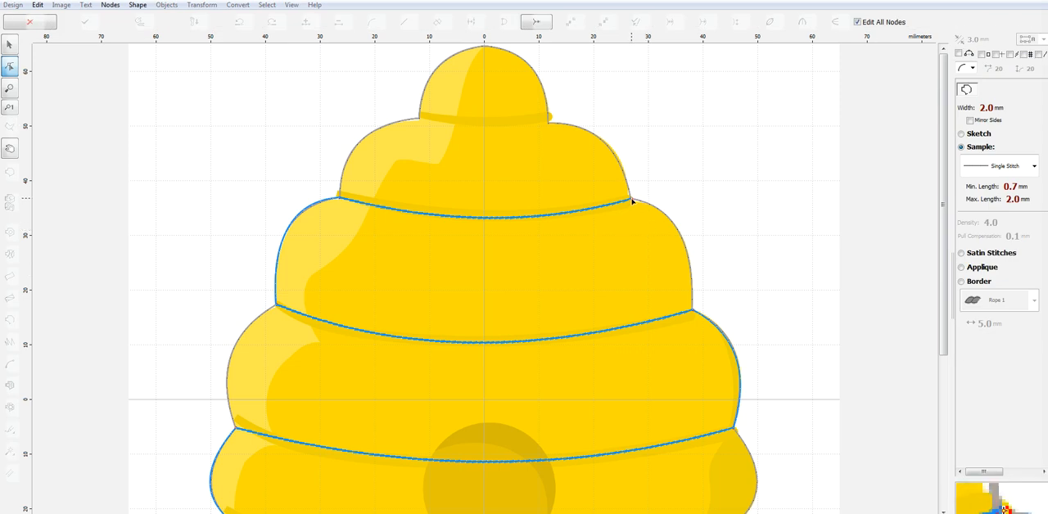
left_click(547, 122)
left_click_drag(589, 161, 603, 142)
right_click(505, 150)
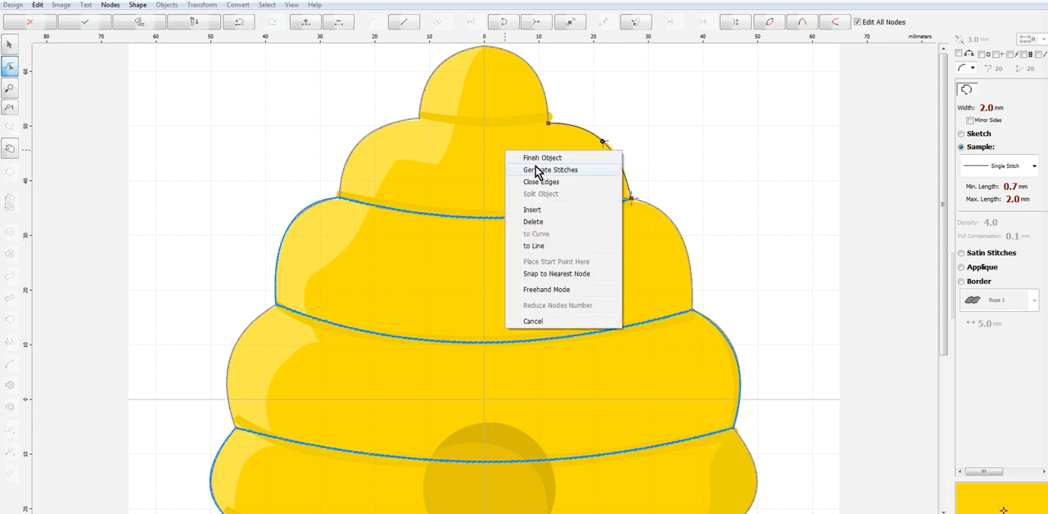
left_click(538, 167)
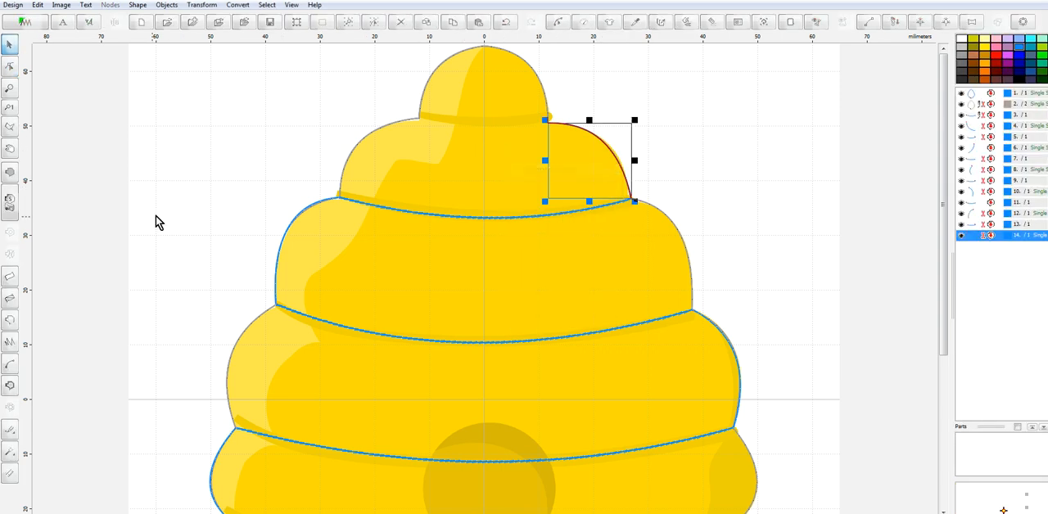
Trace the topmost band line under the dome, curved slightly downward from right notch to left notch, as a Sketch outline and generate its stitches
left_click(10, 322)
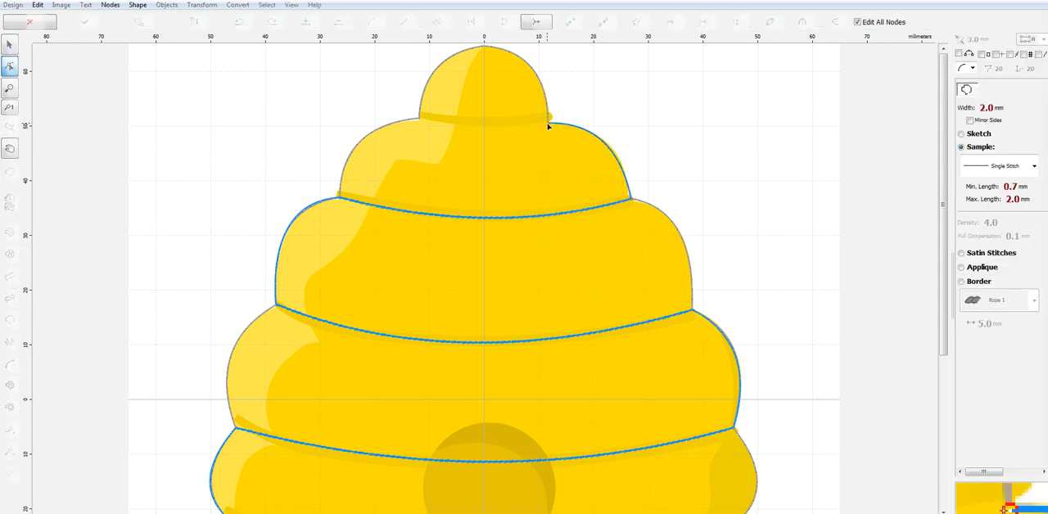
left_click(463, 126)
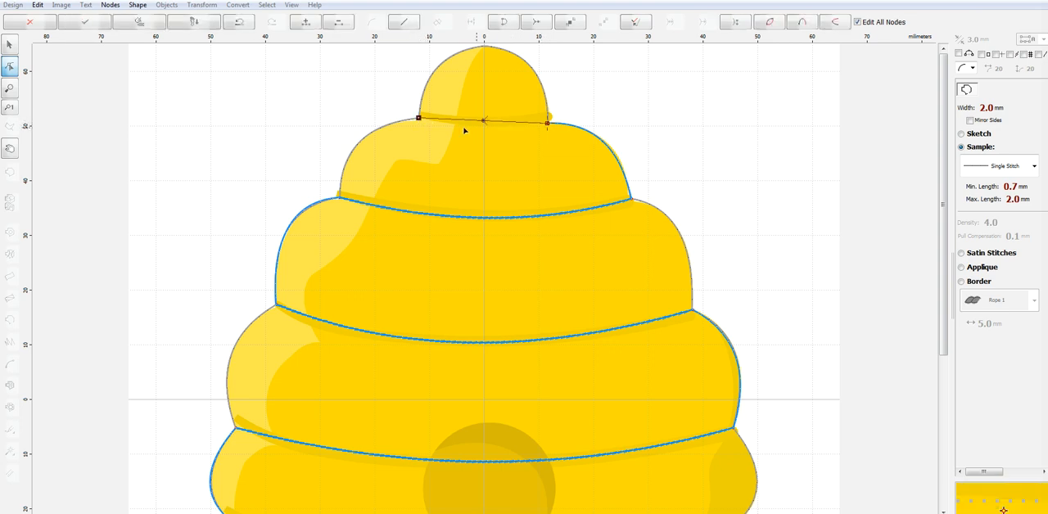
left_click_drag(483, 120, 483, 131)
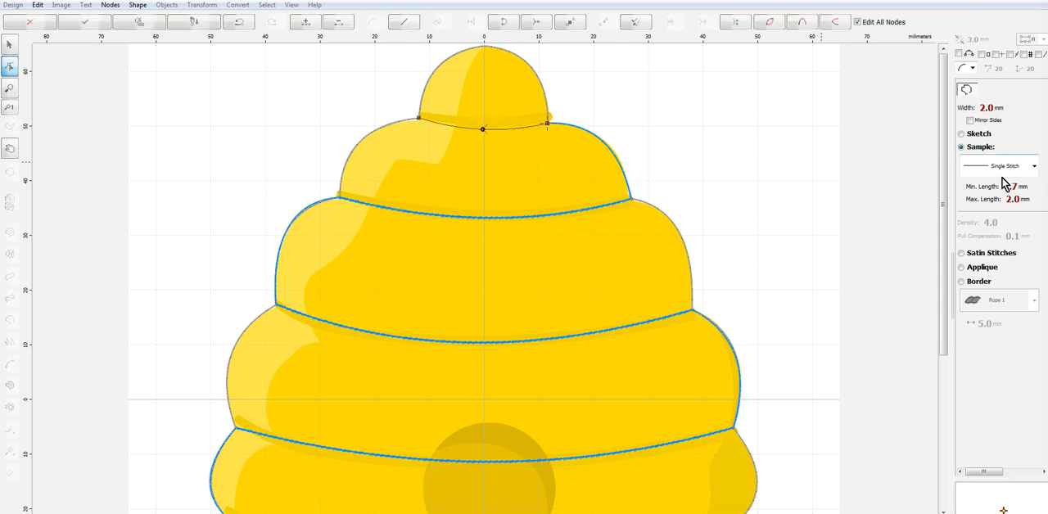
left_click(978, 135)
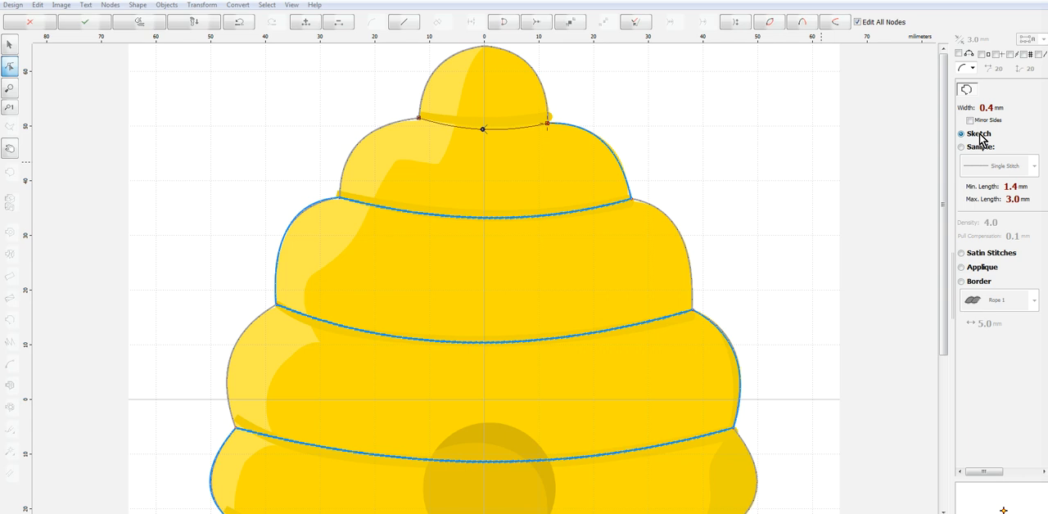
right_click(507, 150)
left_click(536, 171)
Select all seven horizontal band lines of the beehive together and open their shared stitch parameters
left_click(974, 117)
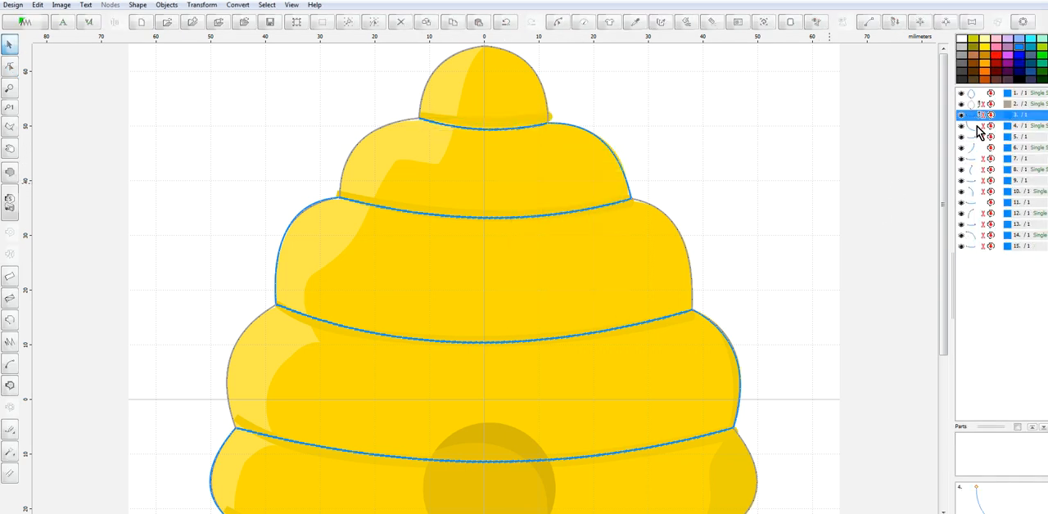
left_click(974, 137, "ctrl")
left_click(973, 158, "ctrl")
left_click(974, 180, "ctrl")
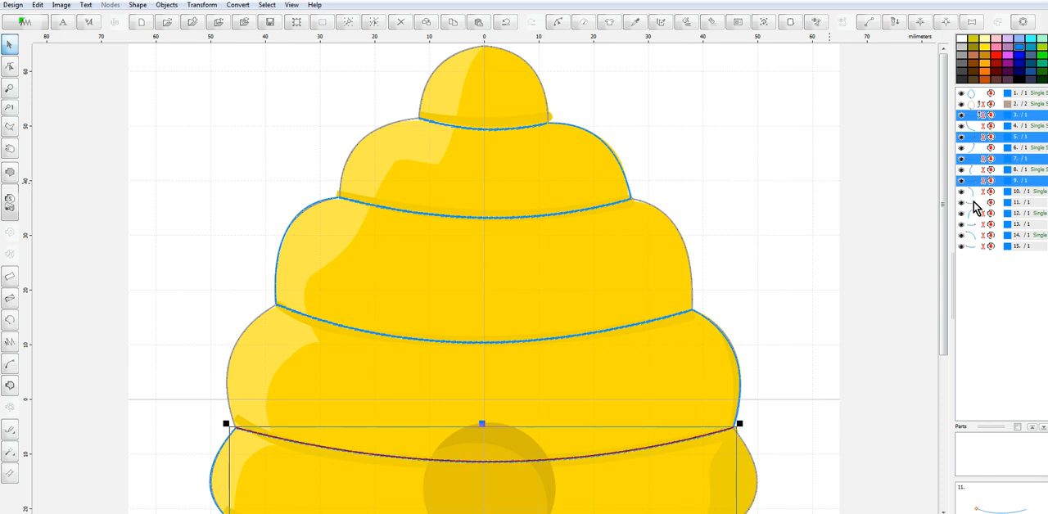
left_click(974, 202, "ctrl")
left_click(973, 225, "ctrl")
left_click(976, 246, "ctrl")
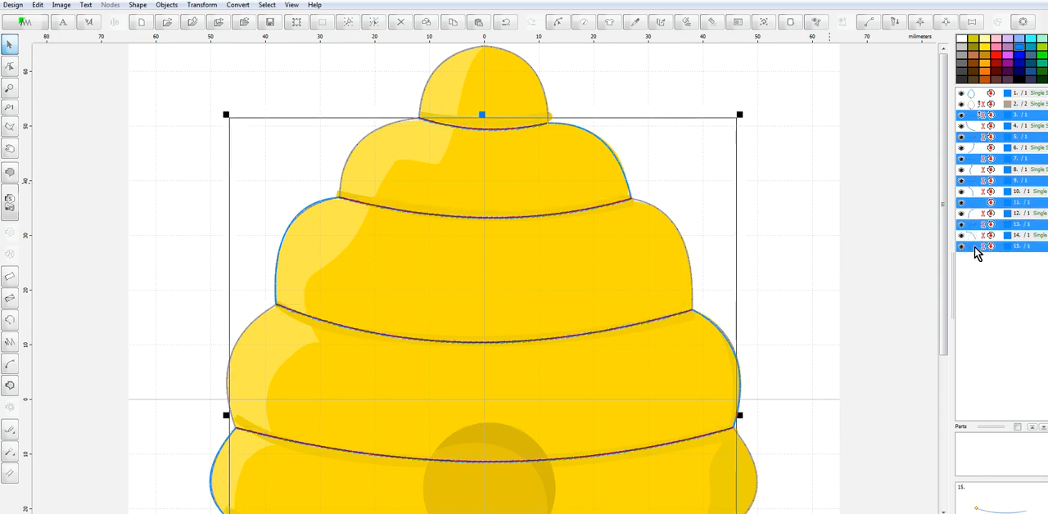
right_click(977, 247)
left_click(966, 265)
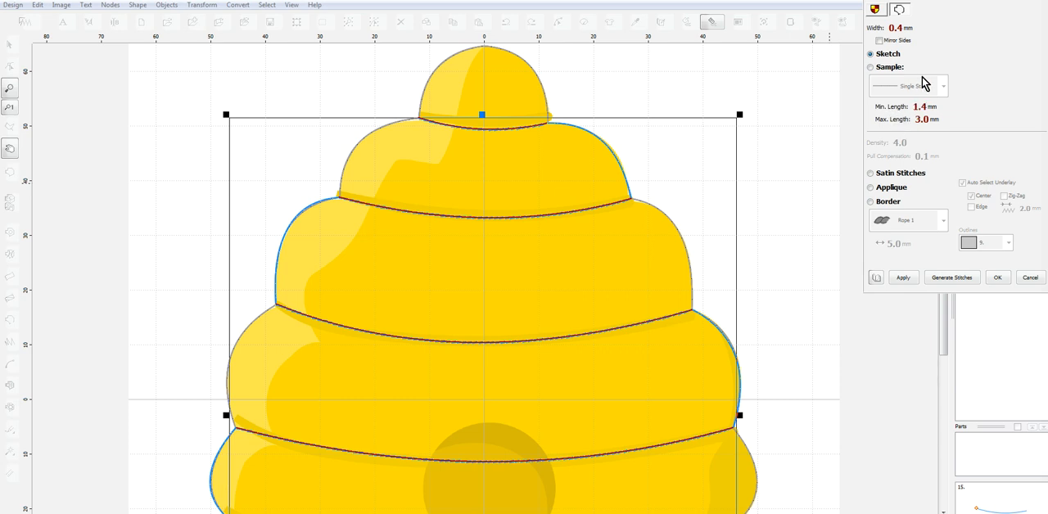
Set the band lines' maximum stitch length to 4.0 mm and minimum to 2.5 mm, and generate their stitches
left_click(893, 120)
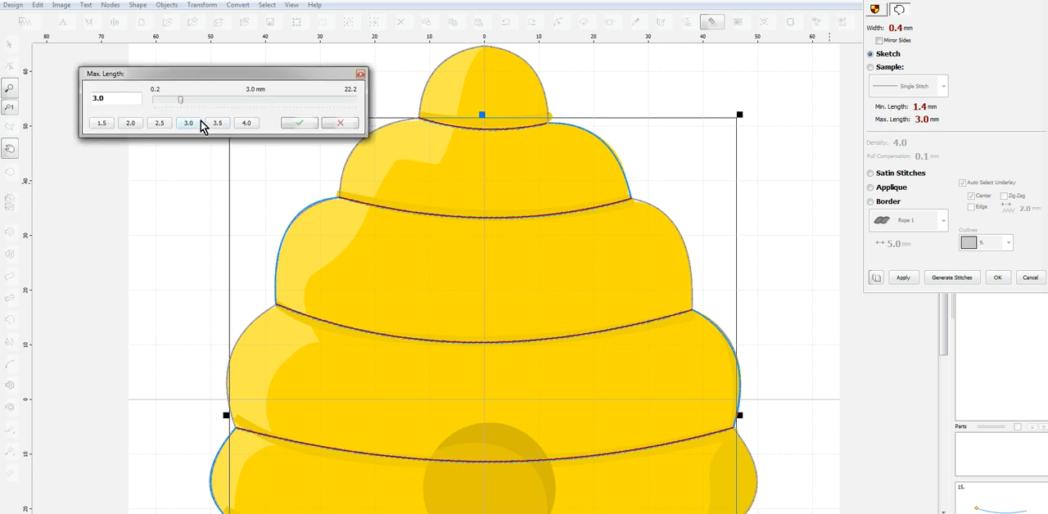
left_click(300, 124)
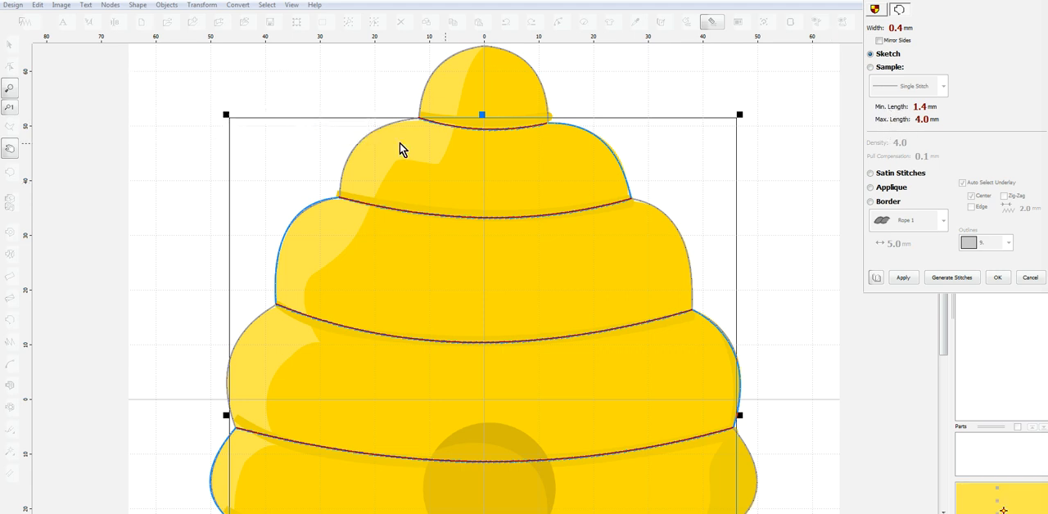
left_click(891, 109)
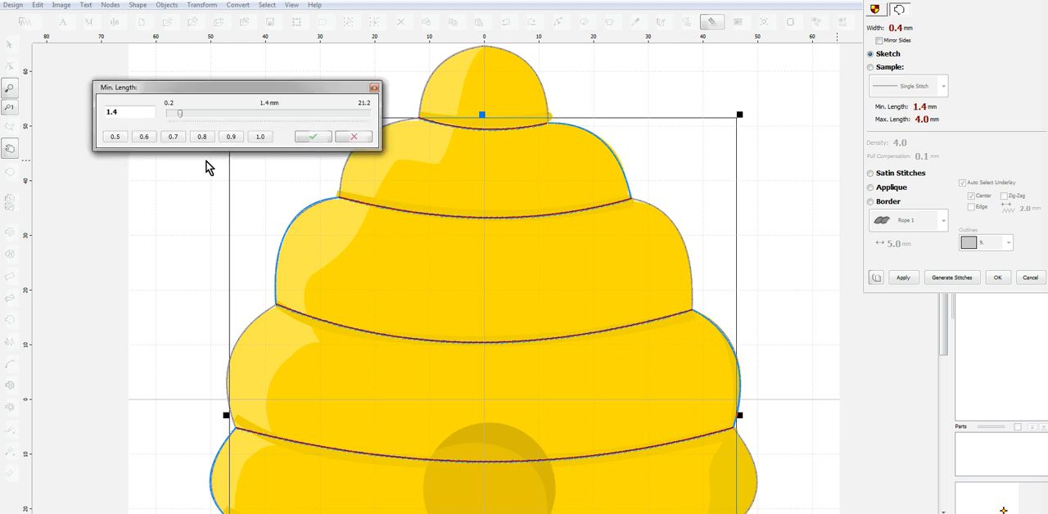
left_click_drag(117, 115, 90, 115)
type("2.5")
left_click(313, 137)
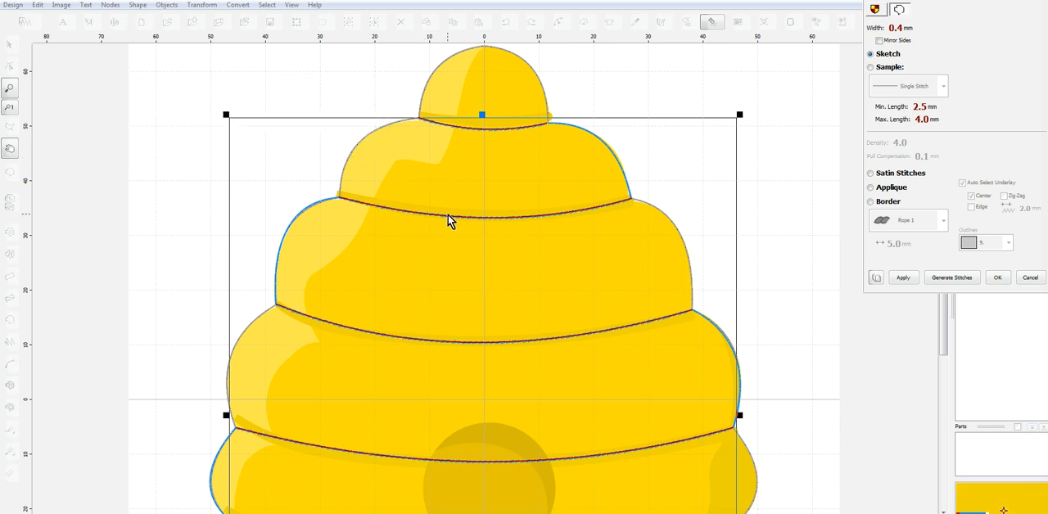
left_click(949, 278)
Switch the beehive to the realistic stitch preview and inspect the band lines and edge outlines
scroll(707, 238, "down", 1)
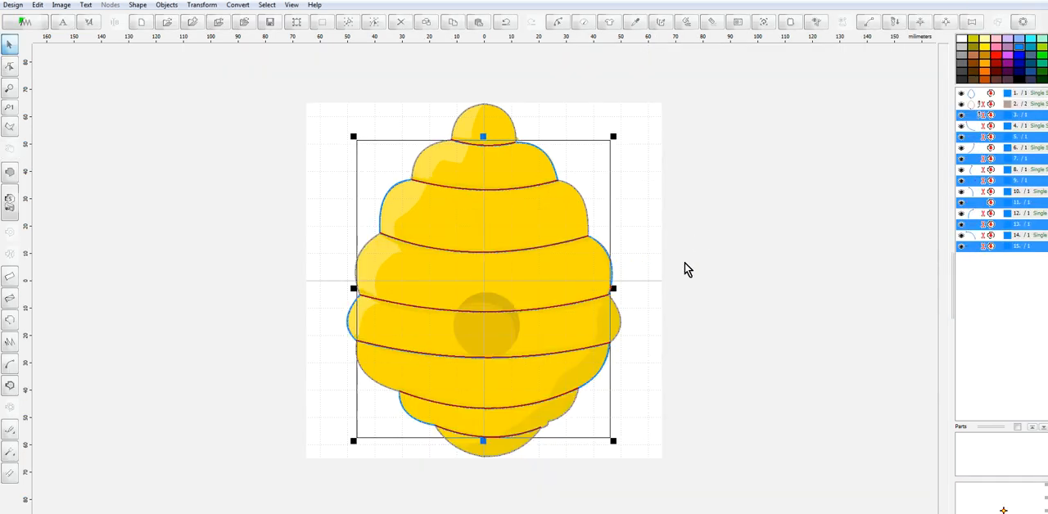
left_click(842, 22)
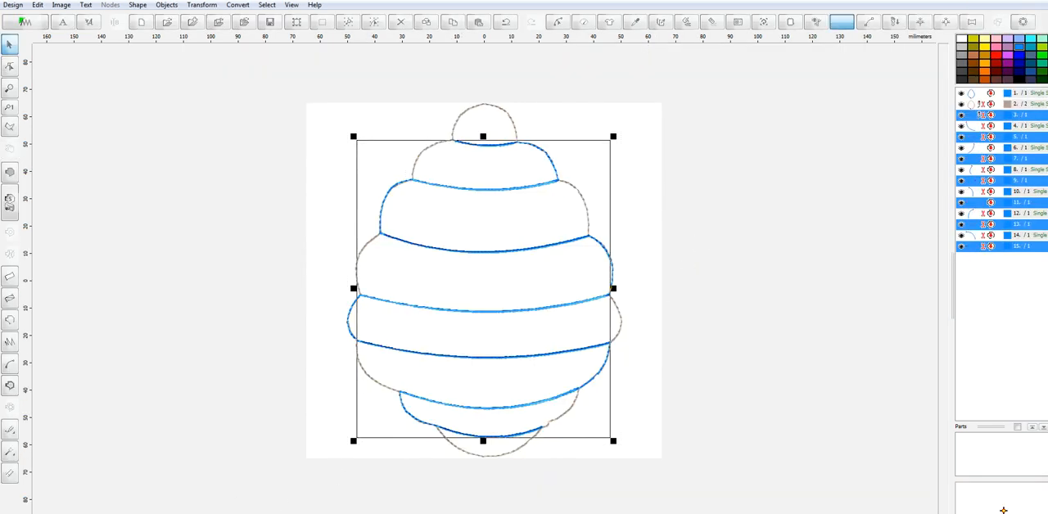
scroll(478, 319, "up", 3)
scroll(923, 341, "down", 3)
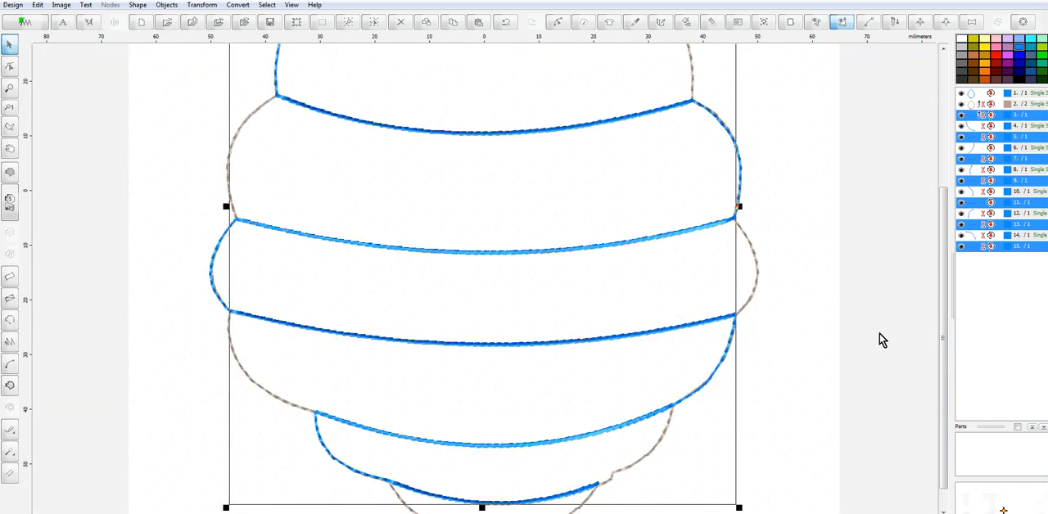
scroll(678, 323, "down", 2)
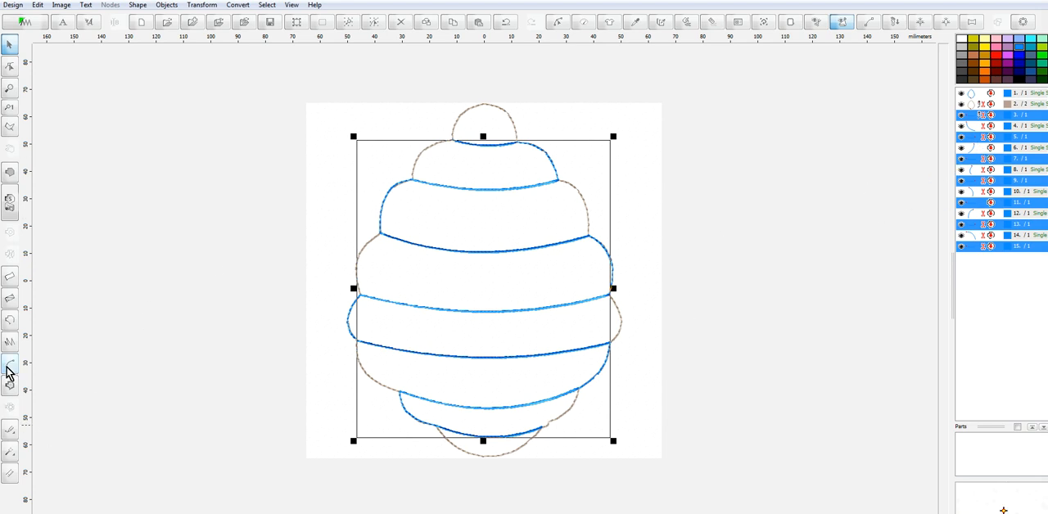
Trace the top dome's left half as a curved Single Stitch outline from the left notch to the apex and generate its stitches
left_click(7, 320)
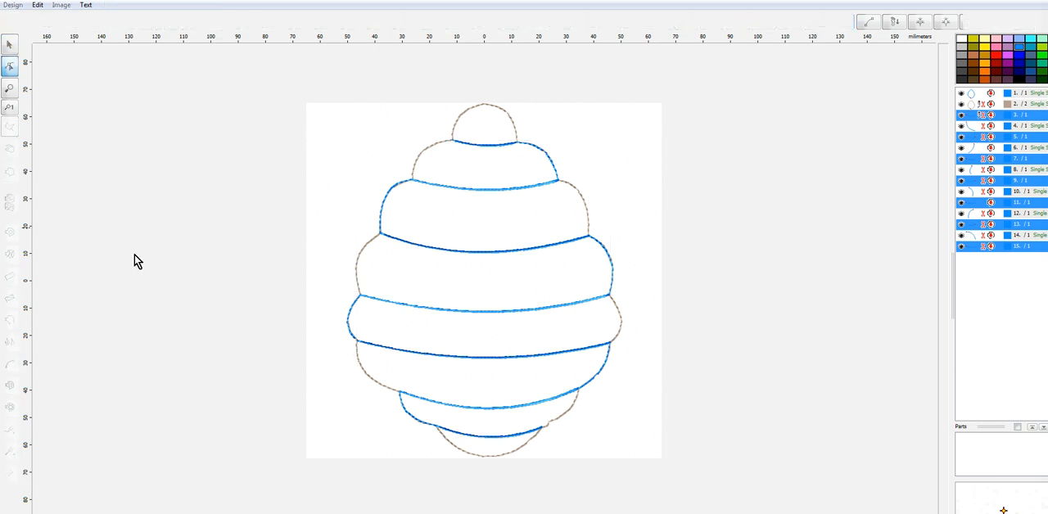
scroll(479, 140, "up", 2)
scroll(443, 136, "down", 1)
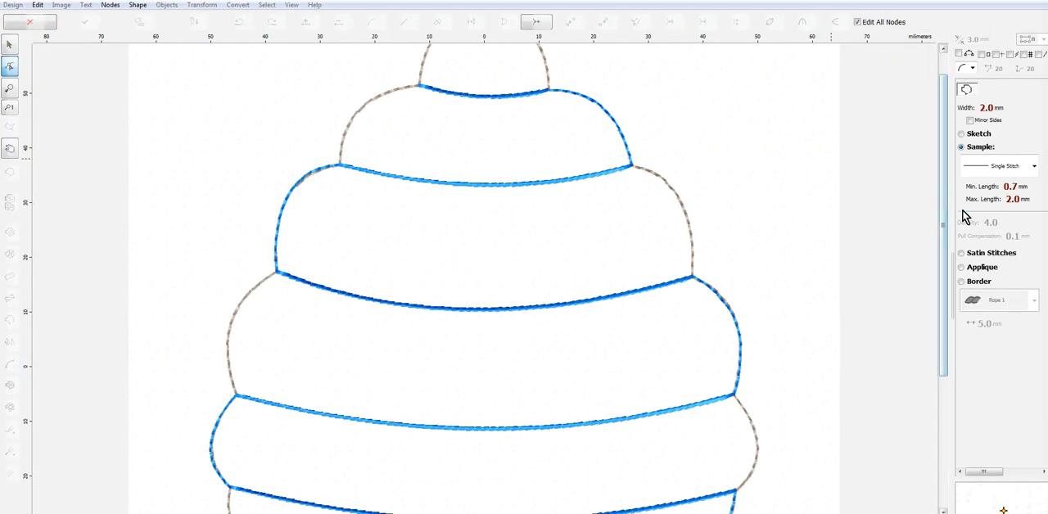
left_click_drag(947, 227, 947, 133)
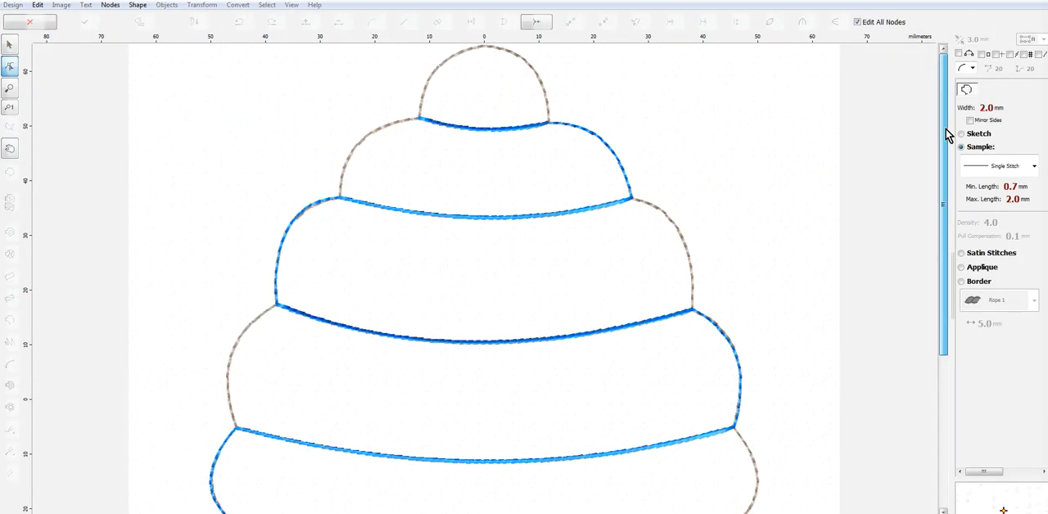
left_click(418, 117)
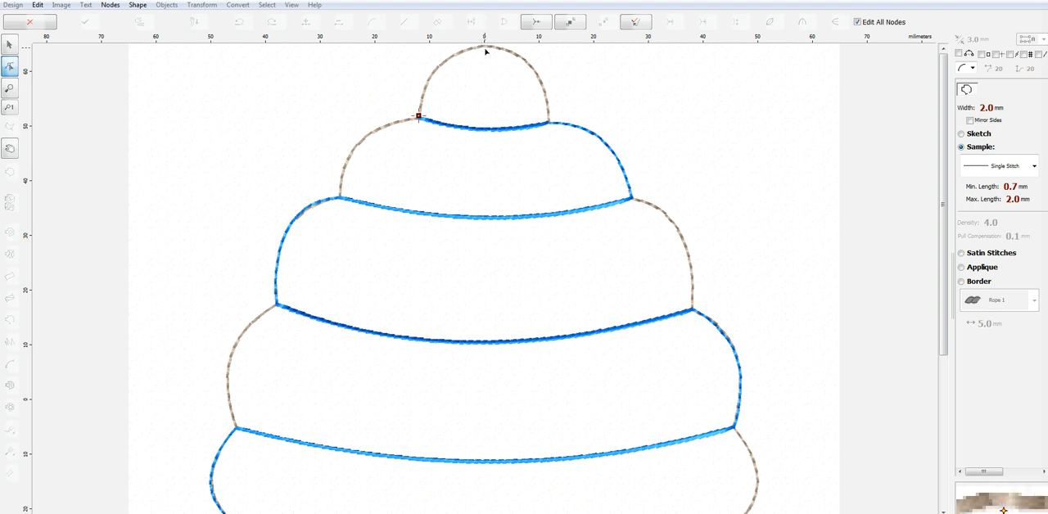
left_click(484, 46)
left_click_drag(450, 84, 438, 68)
right_click(451, 70)
left_click(529, 94)
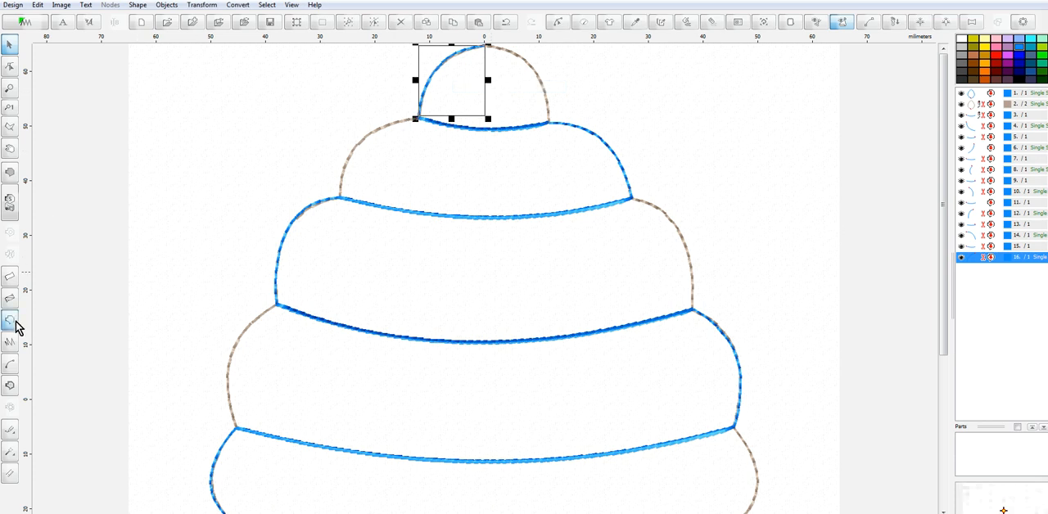
Start a Single Stitch outline at the dome's apex and curve it down the right edge to the second band line from the top
left_click(14, 321)
left_click(485, 48)
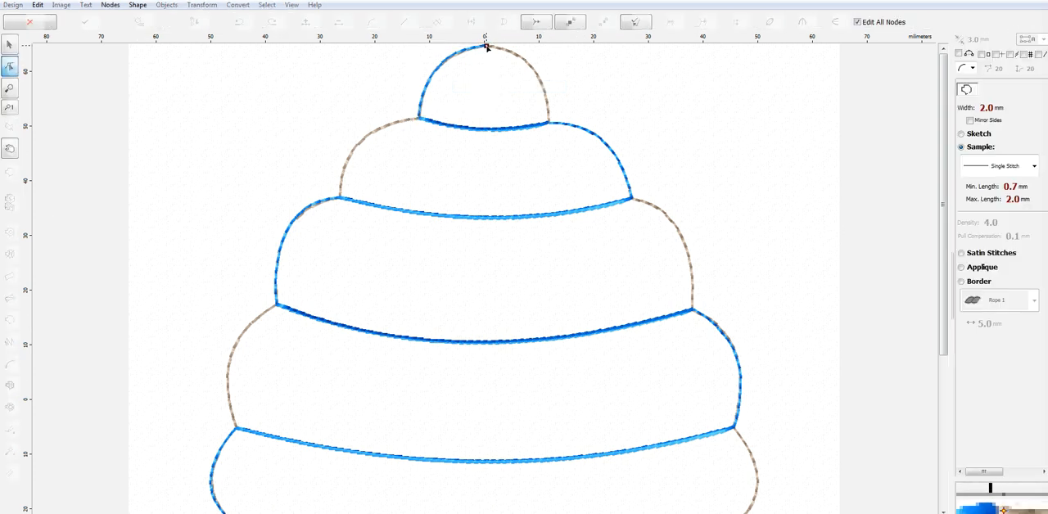
left_click(550, 123)
left_click_drag(519, 84, 531, 65)
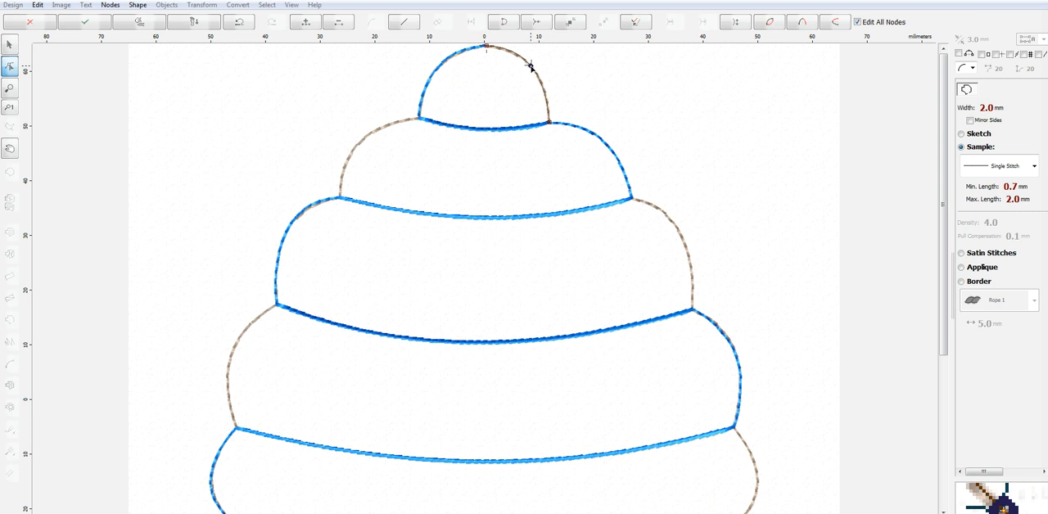
left_click(631, 198)
left_click_drag(587, 162, 604, 144)
Extend the outline down the right edge with curves around the next two lobes to the fourth band line from the top
left_click(692, 311)
left_click_drag(663, 254, 680, 237)
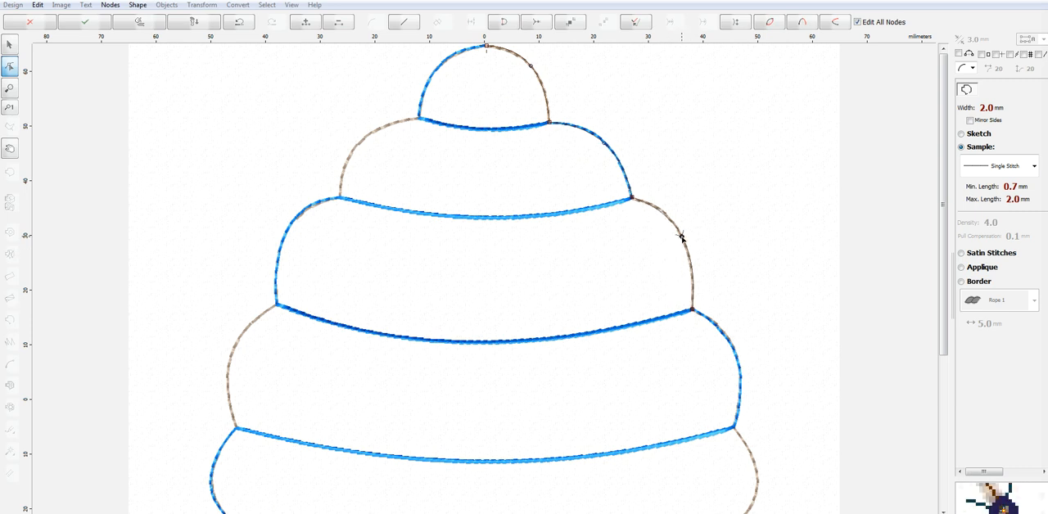
left_click(735, 428)
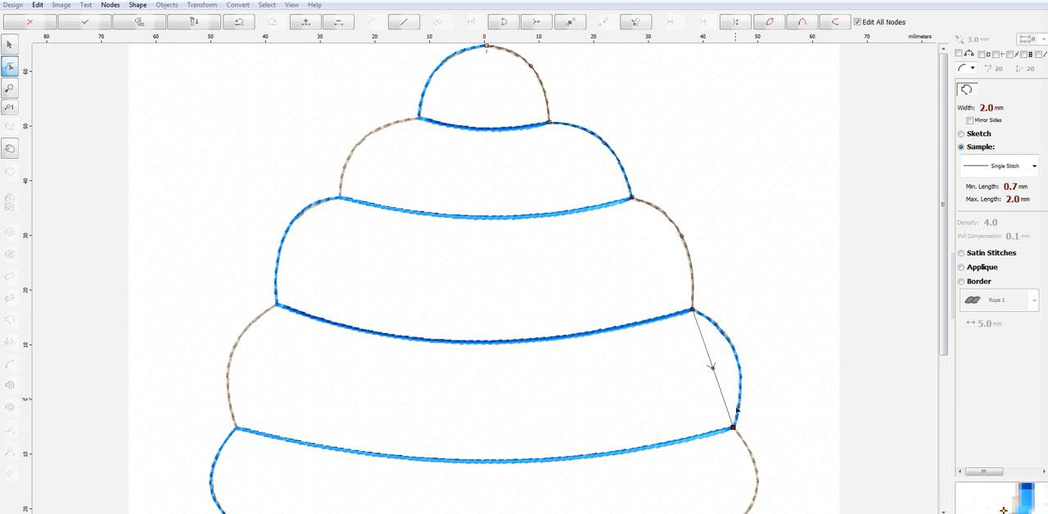
left_click_drag(712, 368, 735, 358)
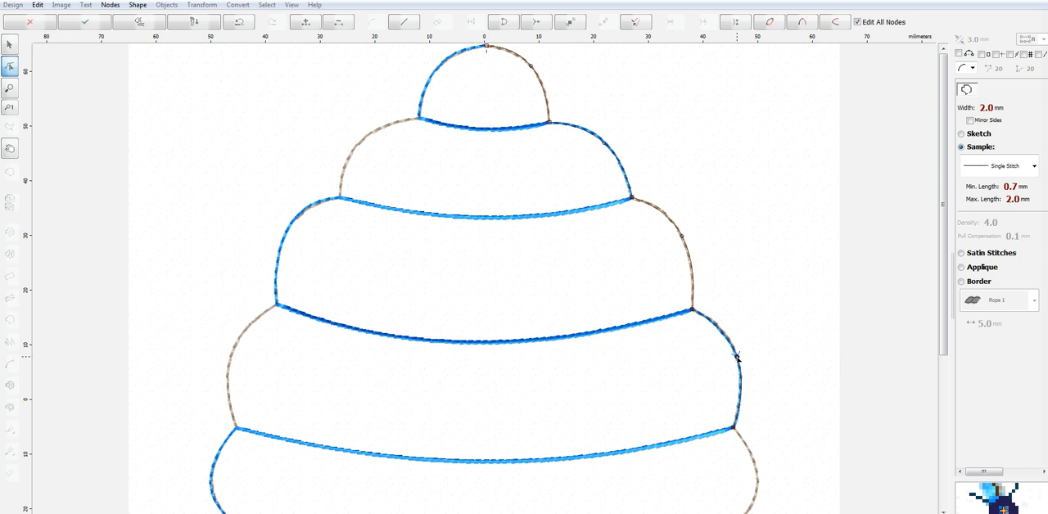
Continue the right-edge outline with curves around the fifth and sixth lobes, ending at the sixth band line from the top
scroll(765, 444, "down", 1)
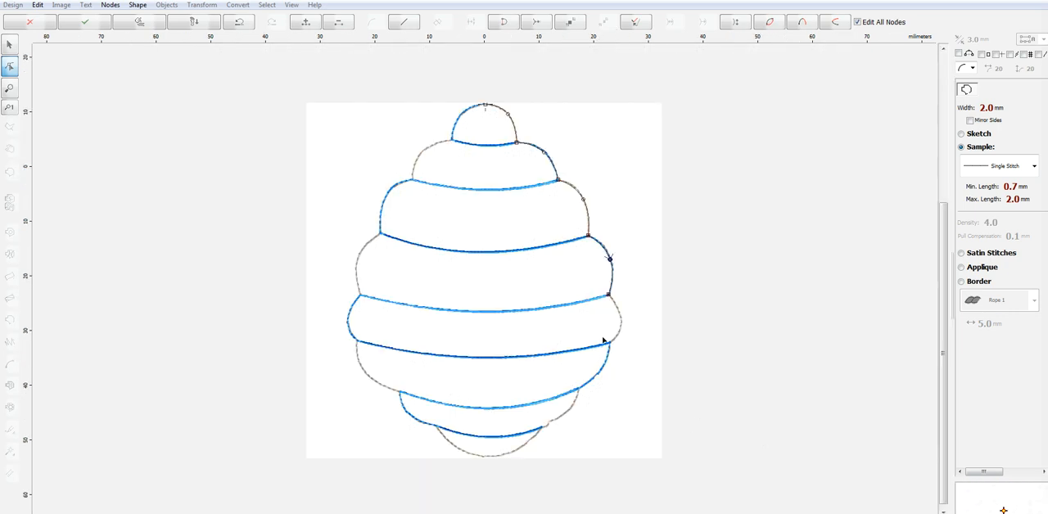
scroll(600, 338, "up", 2)
left_click(769, 242)
left_click_drag(768, 148, 812, 161)
left_click(643, 425)
left_click_drag(706, 333, 734, 354)
Extend the outline around the lower right lobe and the small notch below it to the lowest band line's right end
scroll(620, 512, "down", 1)
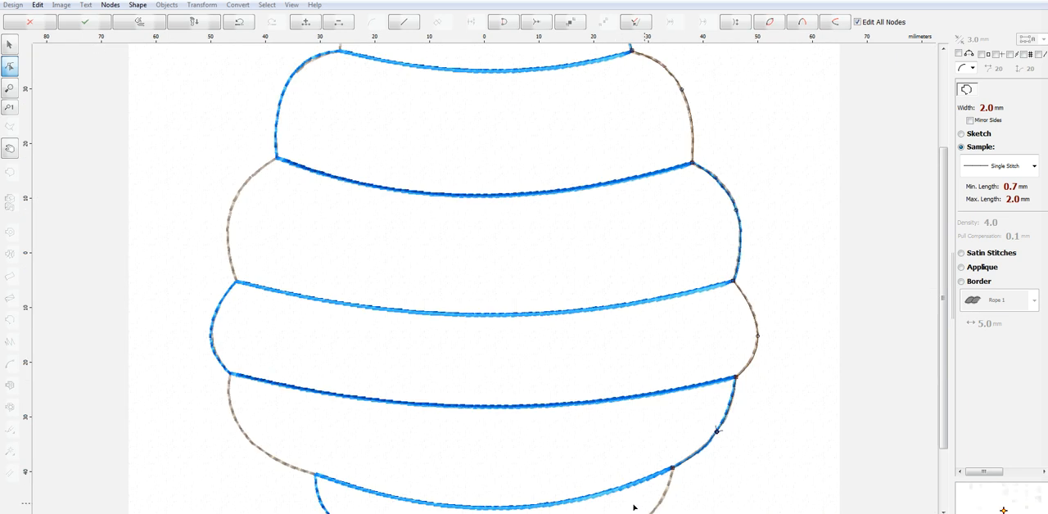
left_click_drag(940, 285, 944, 355)
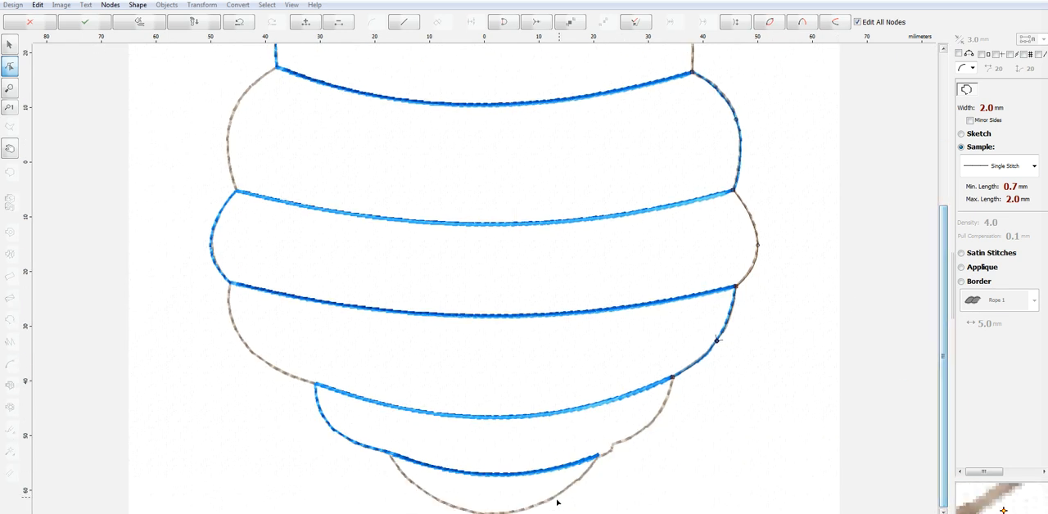
left_click(612, 446)
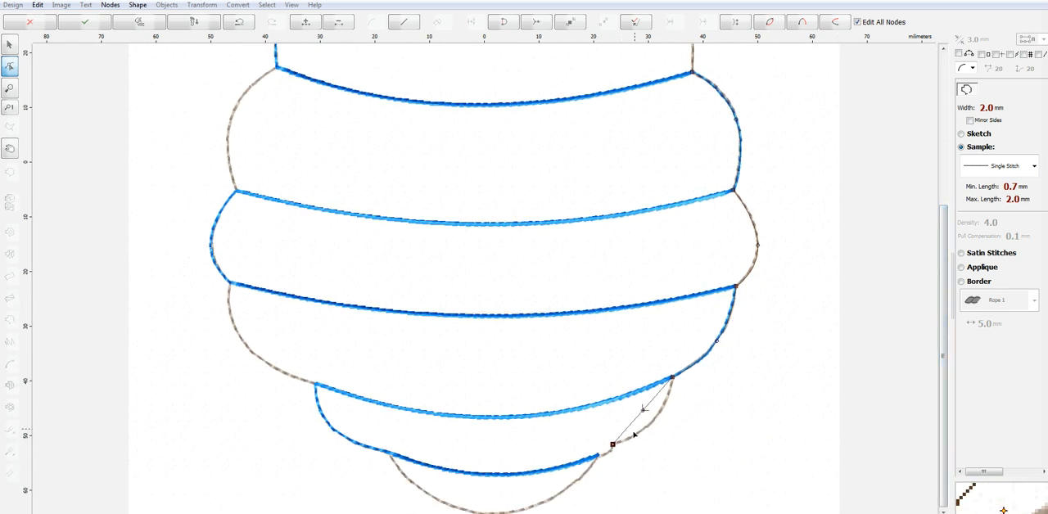
left_click_drag(643, 411, 652, 423)
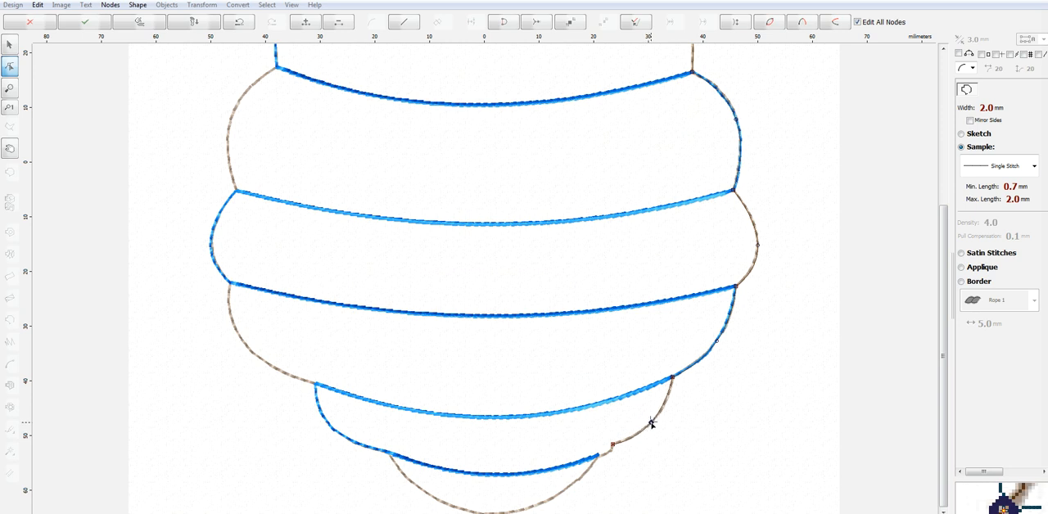
scroll(599, 464, "up", 2)
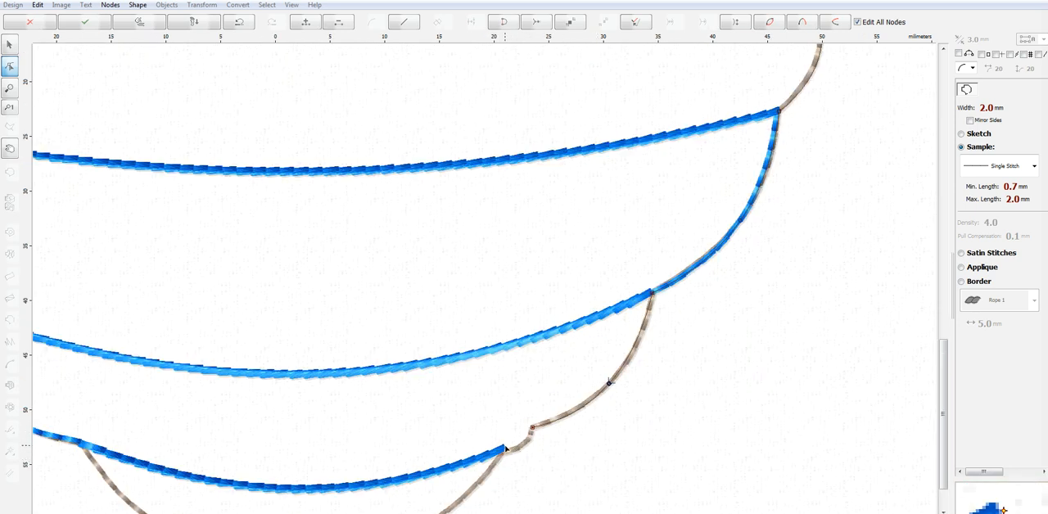
left_click_drag(524, 437, 525, 447)
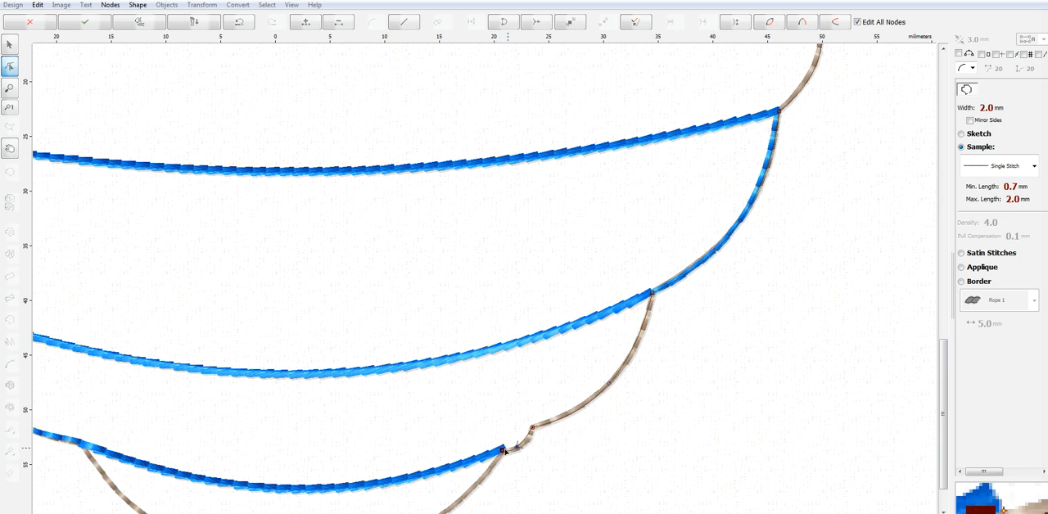
left_click_drag(519, 447, 524, 443)
scroll(522, 447, "down", 4)
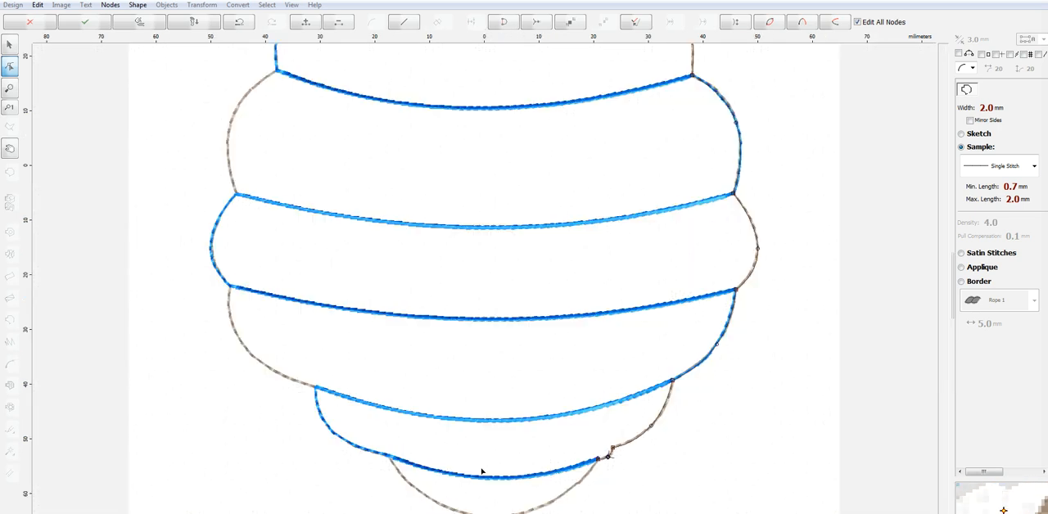
Curve the outline along the beehive's rounded base through its lowest point to the left end of the lowest band line
left_click(487, 456)
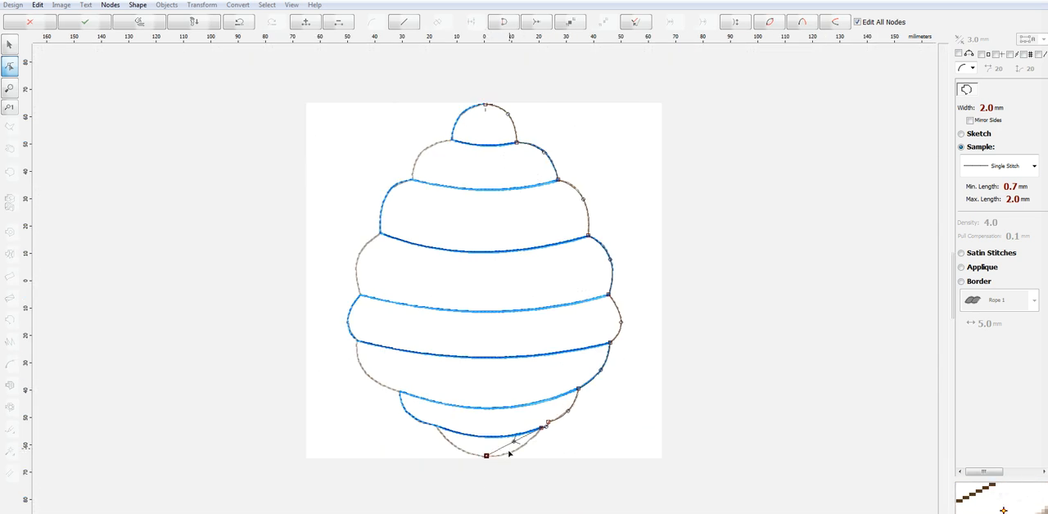
left_click_drag(514, 441, 517, 448)
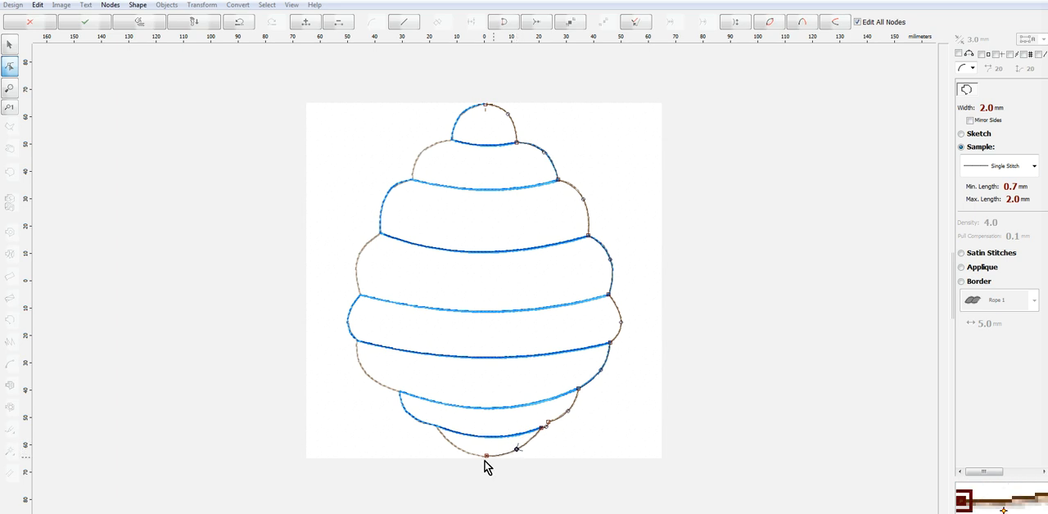
left_click(437, 426)
left_click_drag(461, 441, 458, 449)
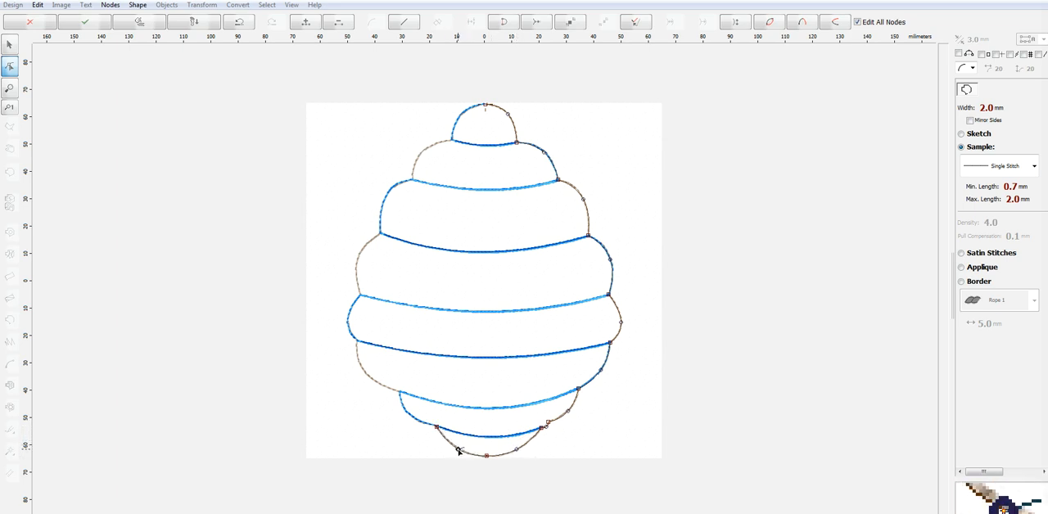
Extend the outline up the left edge with curves around the two lowest lobes to the fifth band line from the top
left_click(401, 392)
left_click_drag(419, 410, 409, 415)
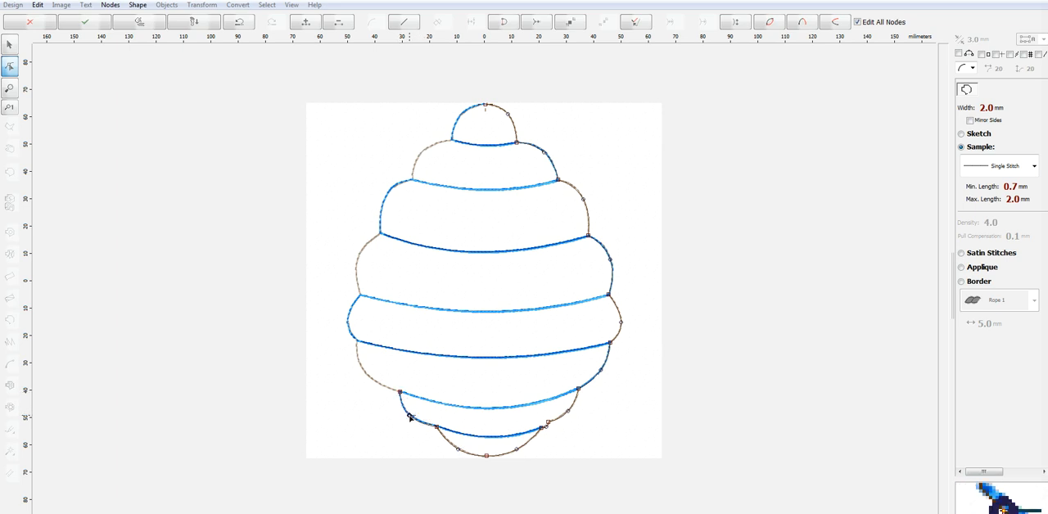
left_click(358, 341)
left_click_drag(377, 368, 365, 374)
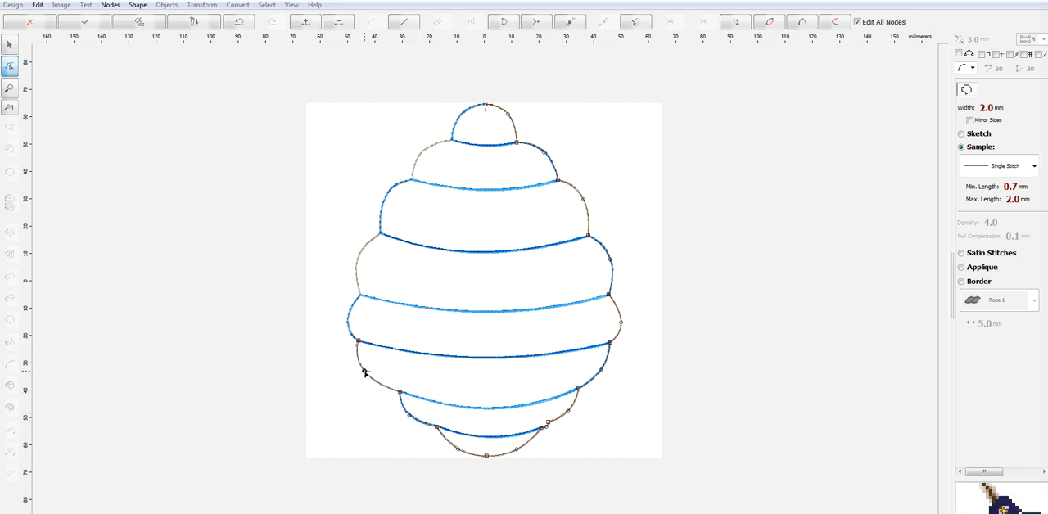
Extend the outline up the left edge with curves around three lobes, from the fifth band line to the second from the top
left_click(361, 293)
left_click_drag(361, 318, 347, 321)
left_click(380, 234)
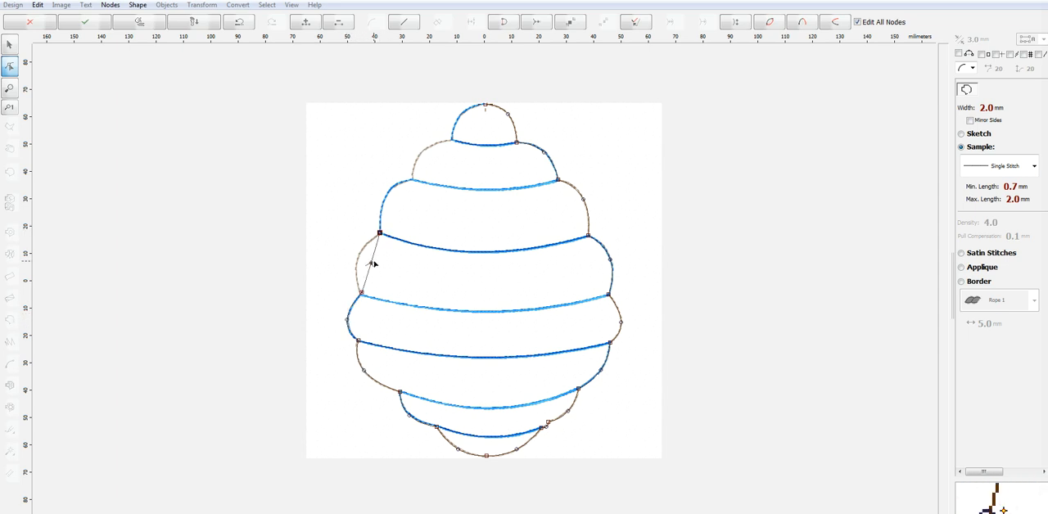
left_click_drag(370, 264, 356, 261)
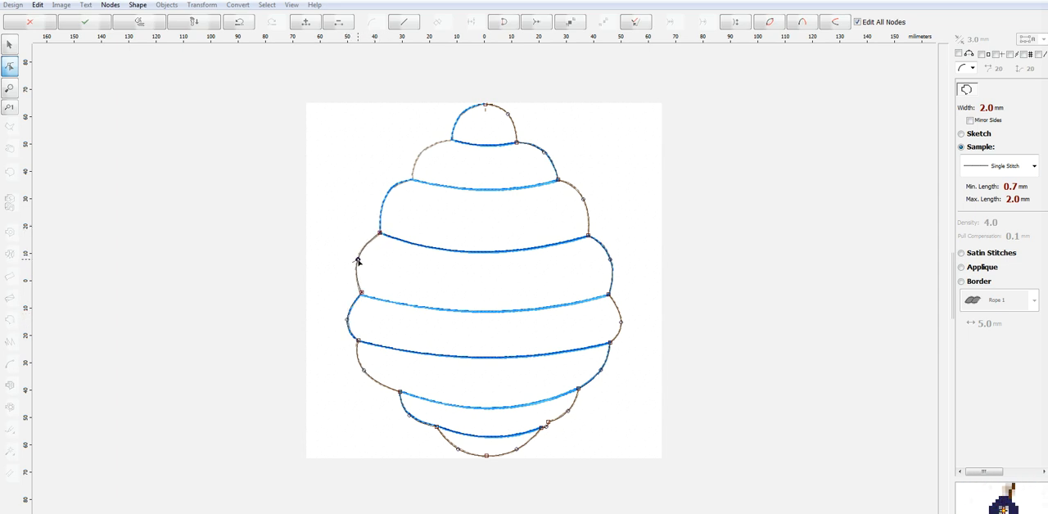
left_click(412, 179)
left_click_drag(393, 206, 387, 194)
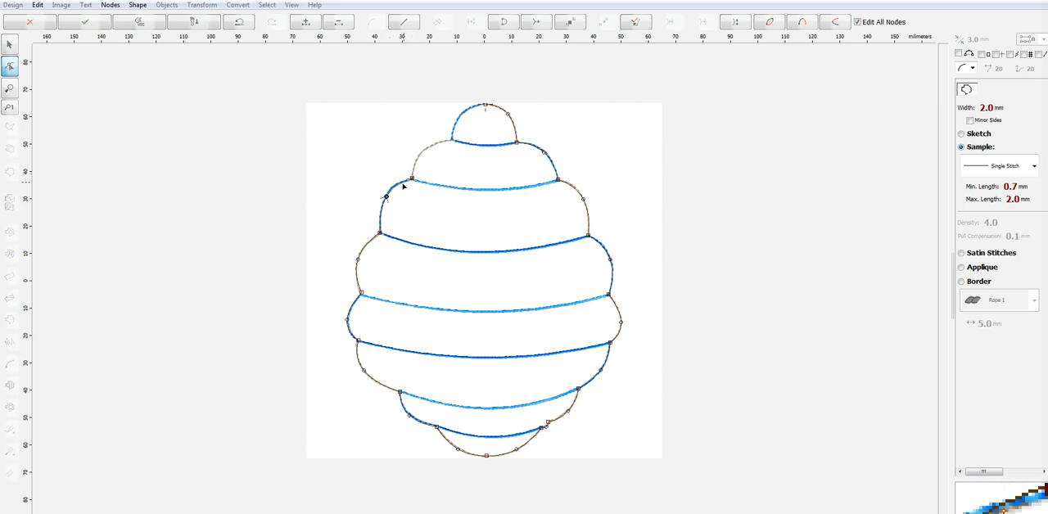
left_click(412, 179)
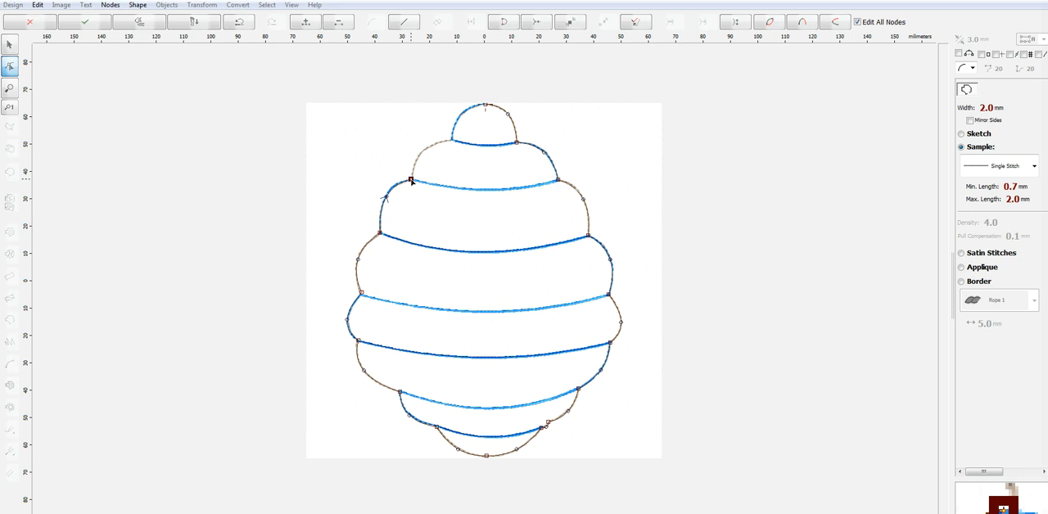
Curve the outline around the two uppermost left lobes and close it at the beehive's top point
left_click(453, 141)
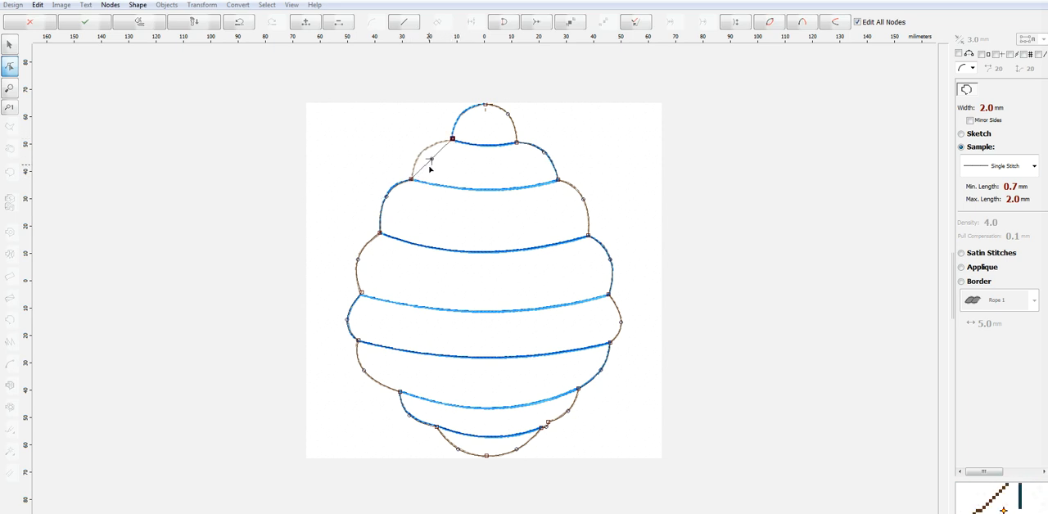
left_click_drag(432, 161, 423, 152)
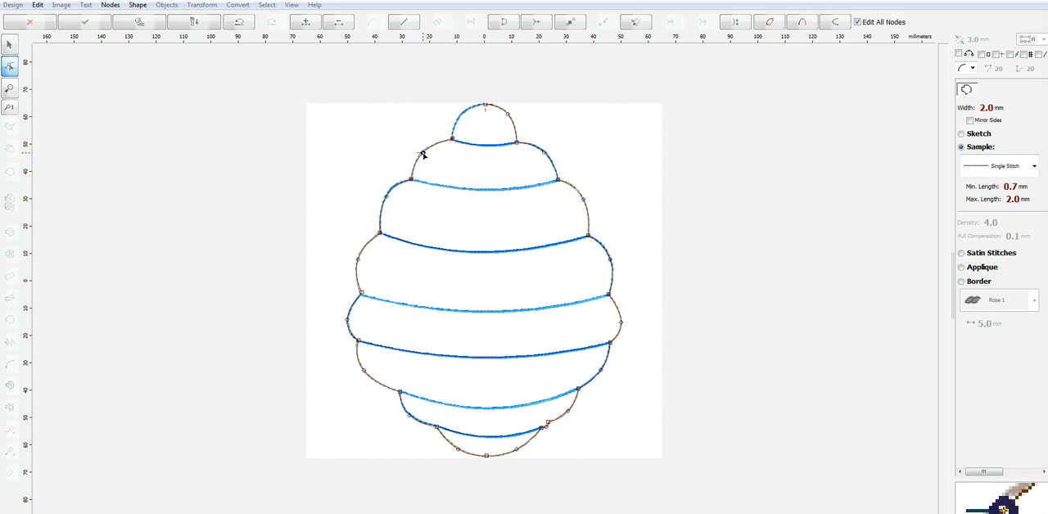
left_click(485, 107)
left_click_drag(464, 123, 462, 113)
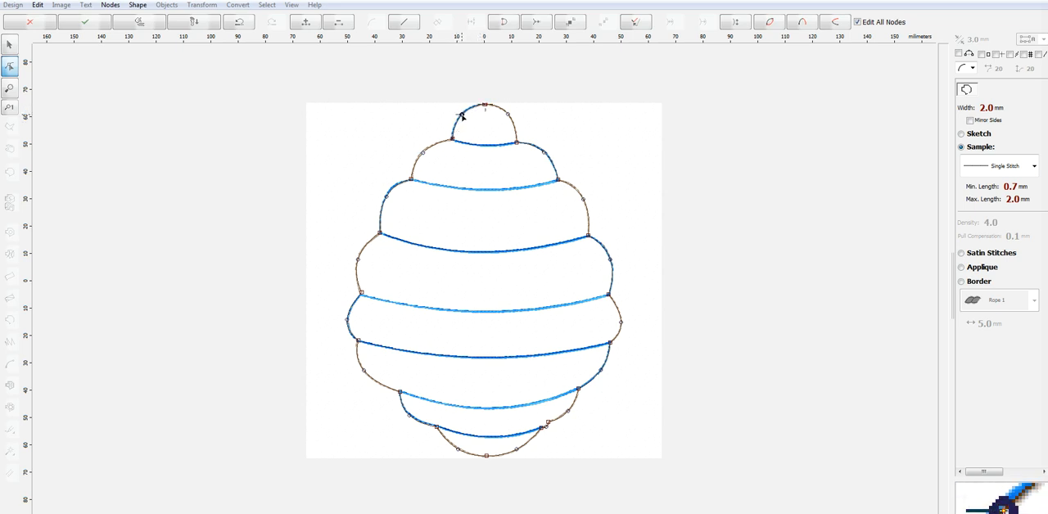
Set the beehive outline to satin stitches with a width of 3.5 mm and finish the shape
left_click(1005, 260)
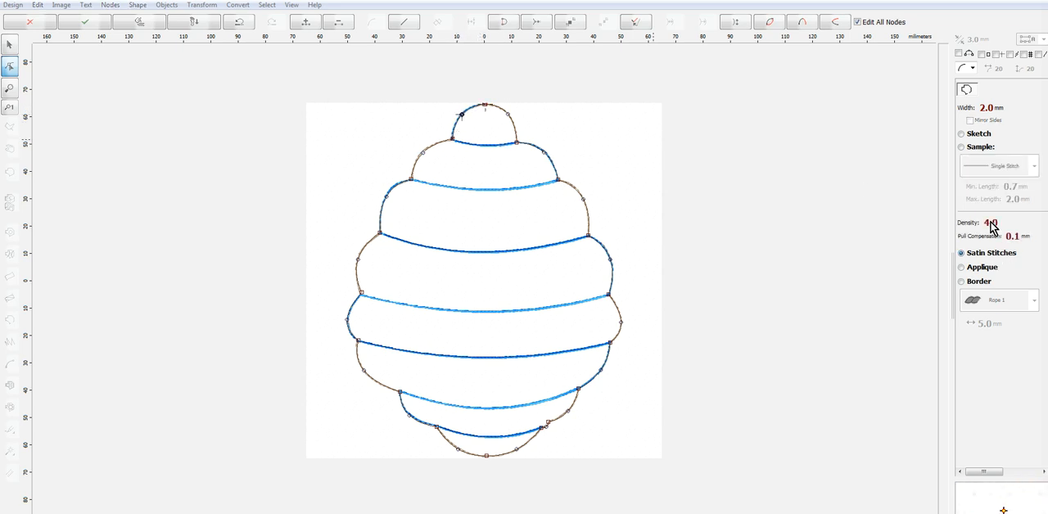
left_click(966, 109)
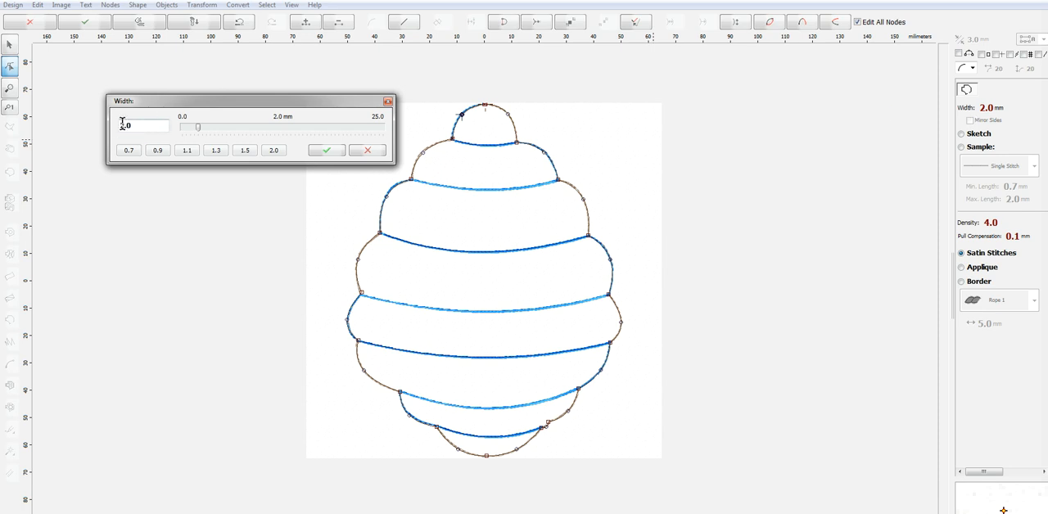
type("3.5")
left_click(327, 151)
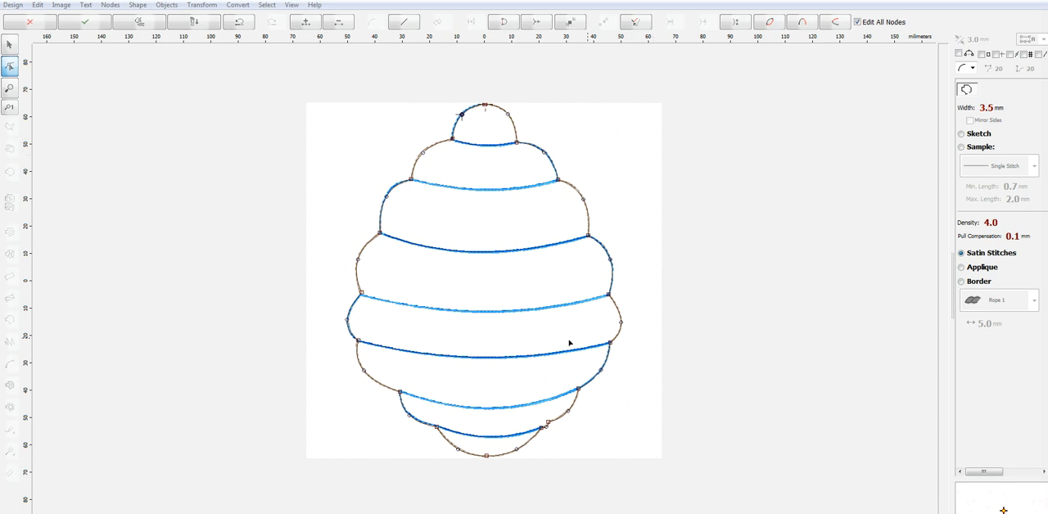
right_click(590, 334)
left_click(635, 352)
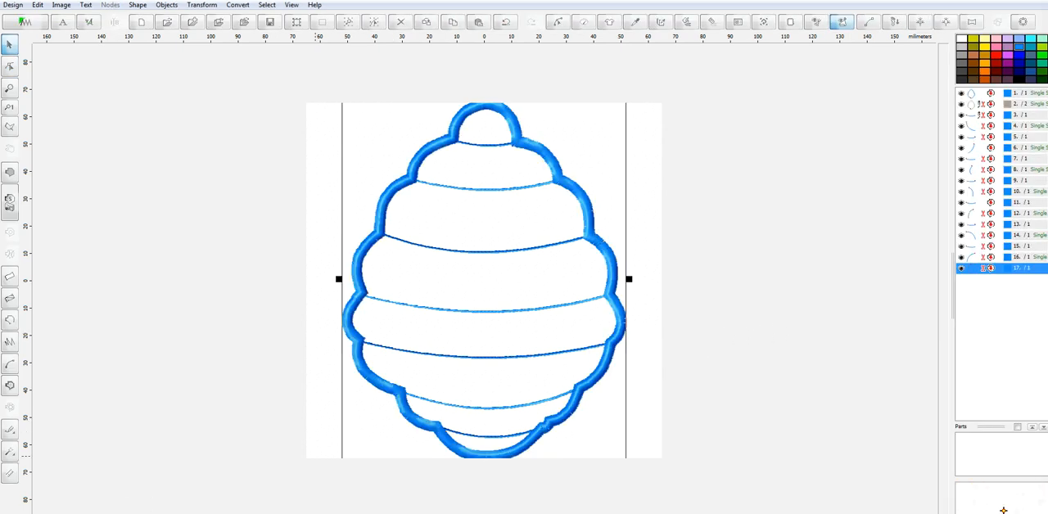
Try Mirror Sides on the top band line's sketch stitches, regenerate them, and undo the change
key("Escape")
scroll(517, 393, "up", 2)
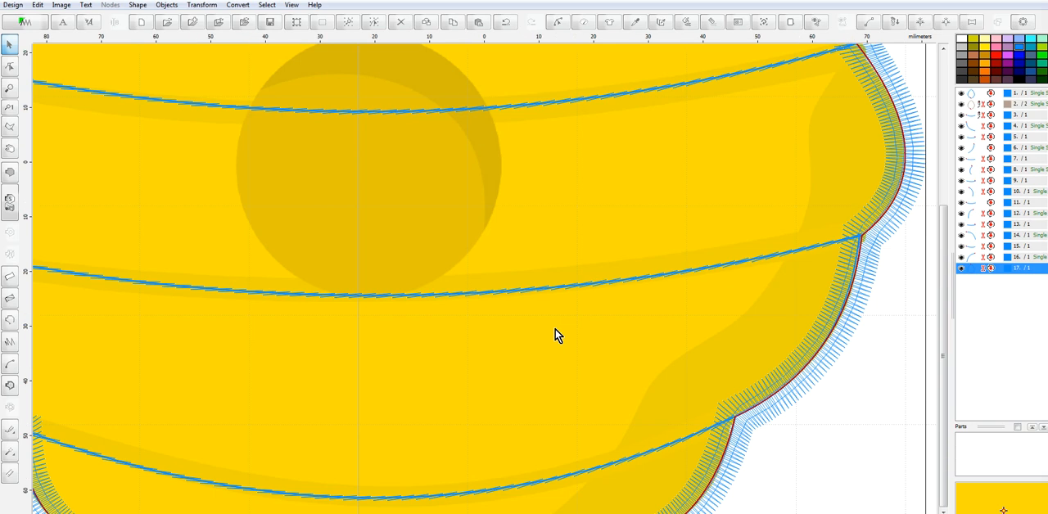
scroll(572, 329, "down", 2)
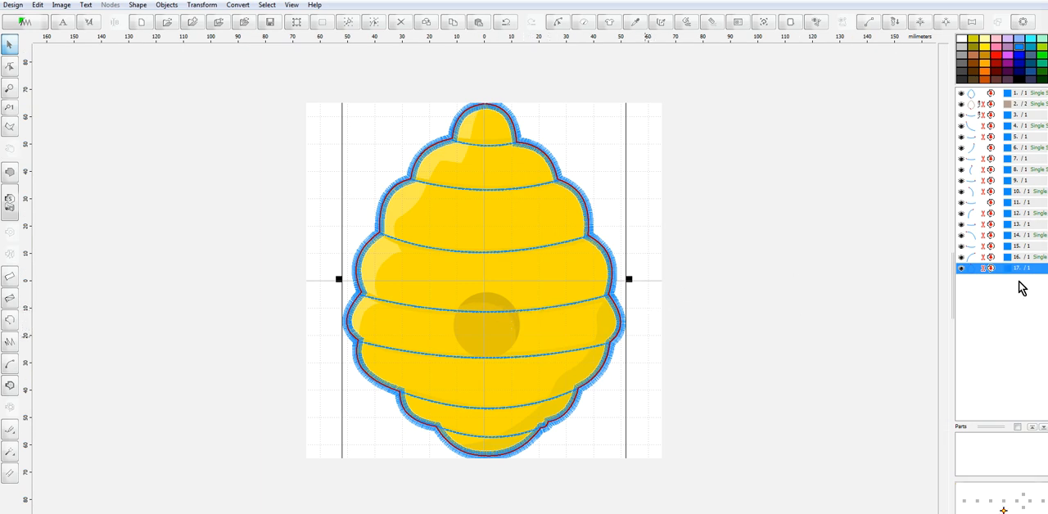
left_click(975, 246)
right_click(975, 247)
left_click(972, 265)
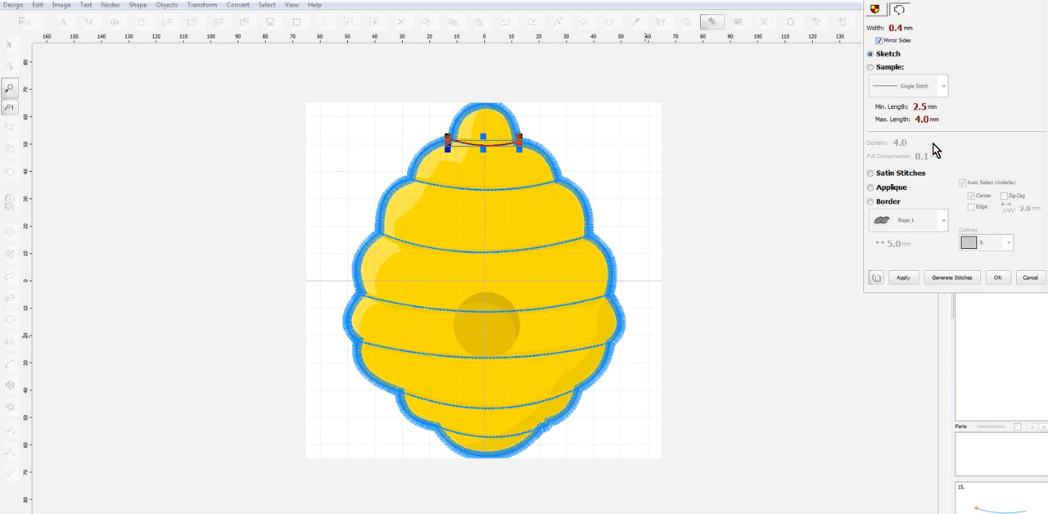
left_click(968, 278)
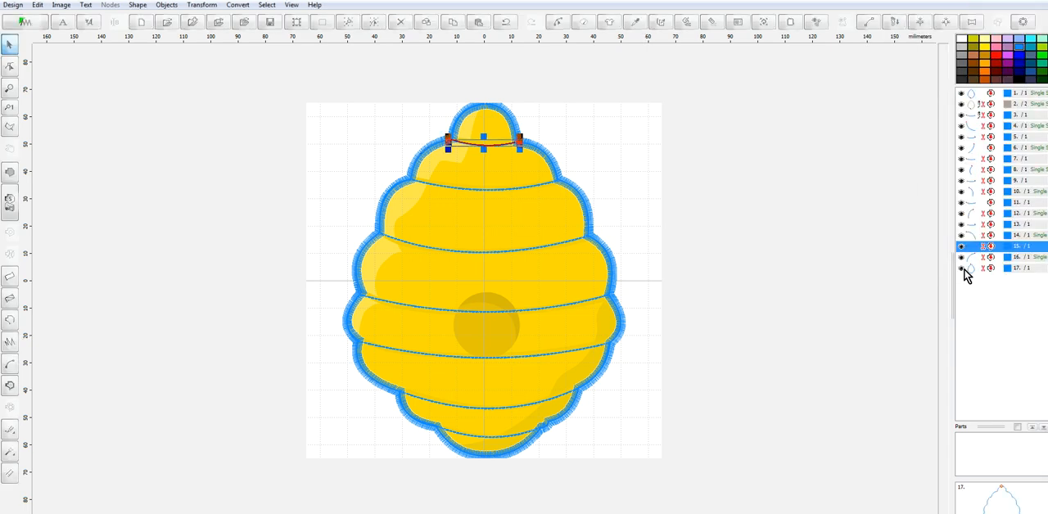
left_click(13, 5)
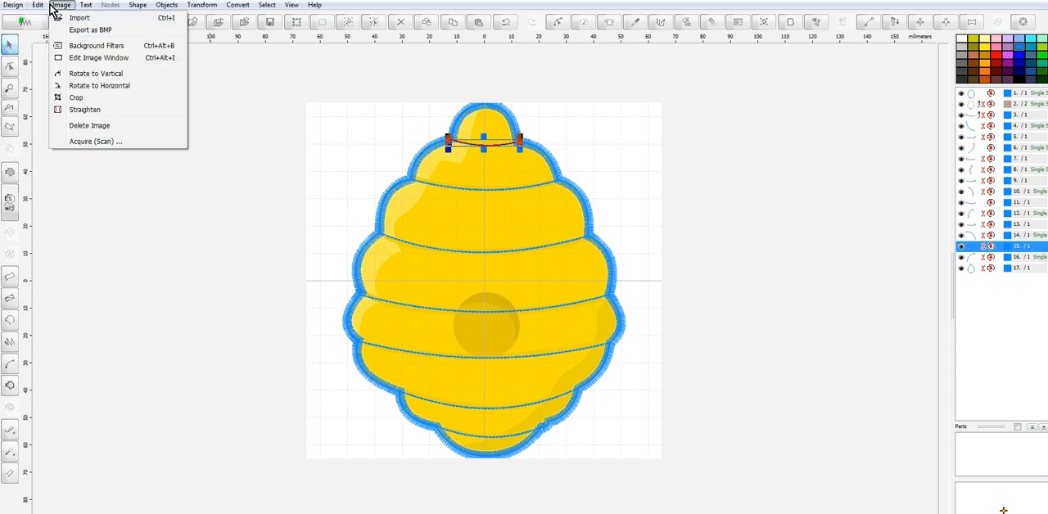
left_click(50, 18)
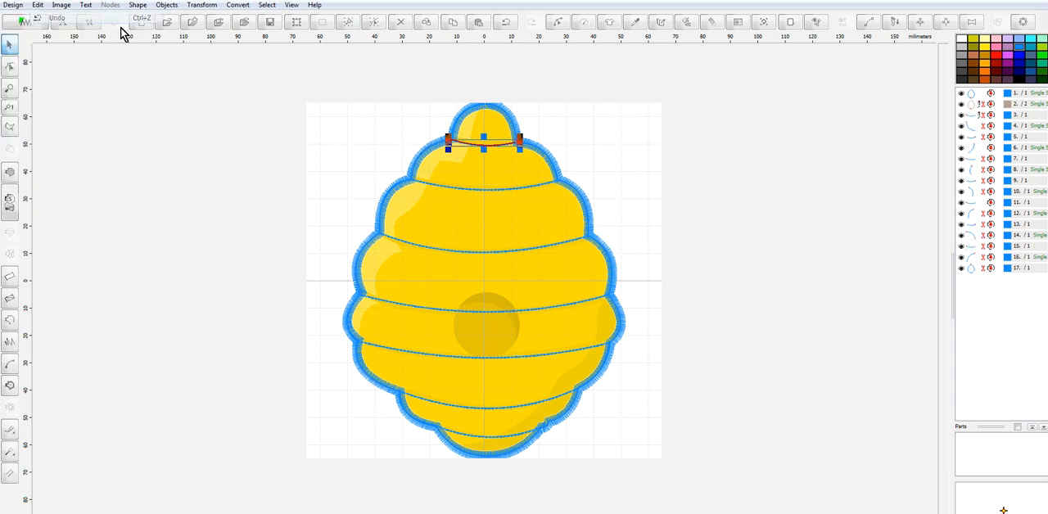
Review the top band line's sketch parameters and examine the band stitches up close without applying changes
right_click(979, 246)
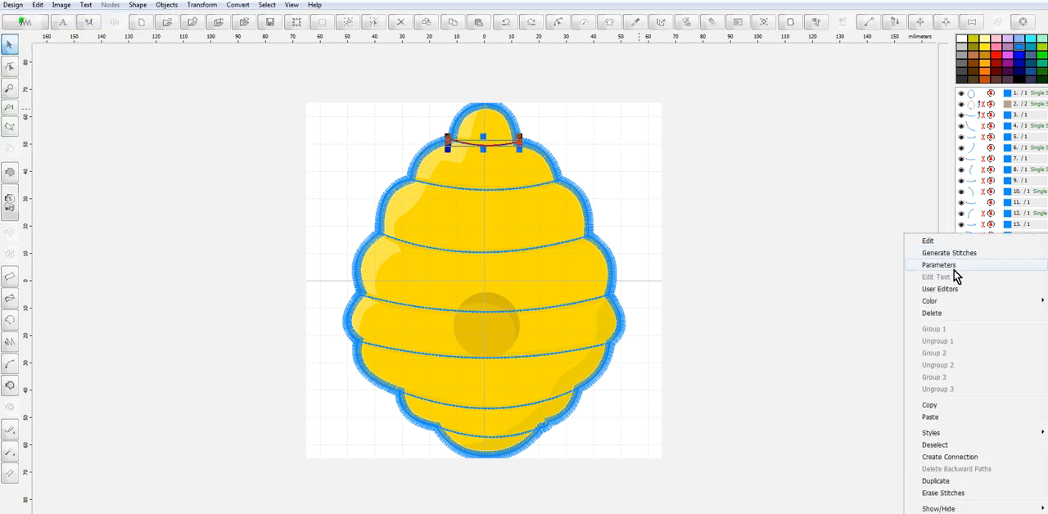
left_click(952, 265)
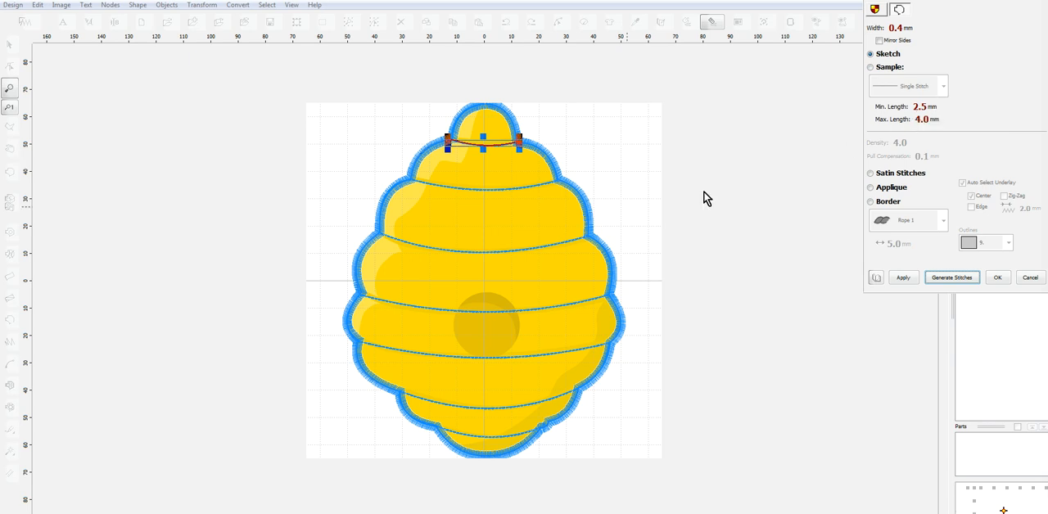
scroll(524, 225, "up", 5)
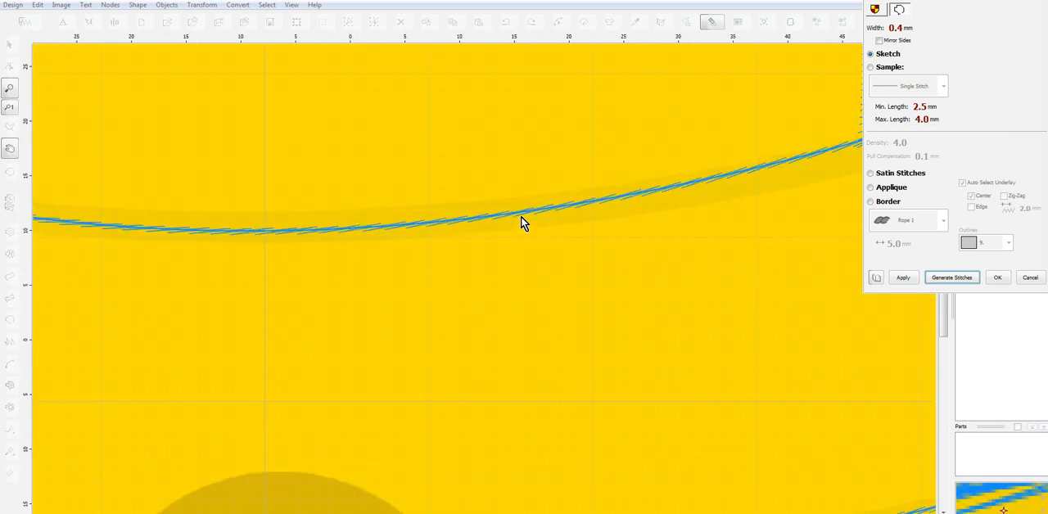
scroll(593, 216, "down", 3)
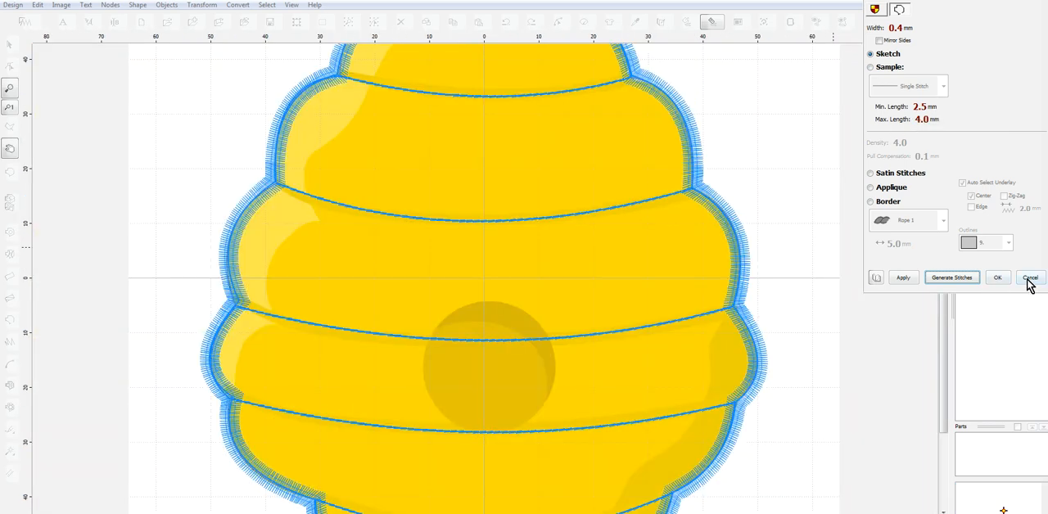
left_click(1029, 280)
Start a single-stitch outline at the entrance hole's top and curve it around the left half to the bottom
scroll(595, 257, "down", 3)
scroll(486, 302, "up", 3)
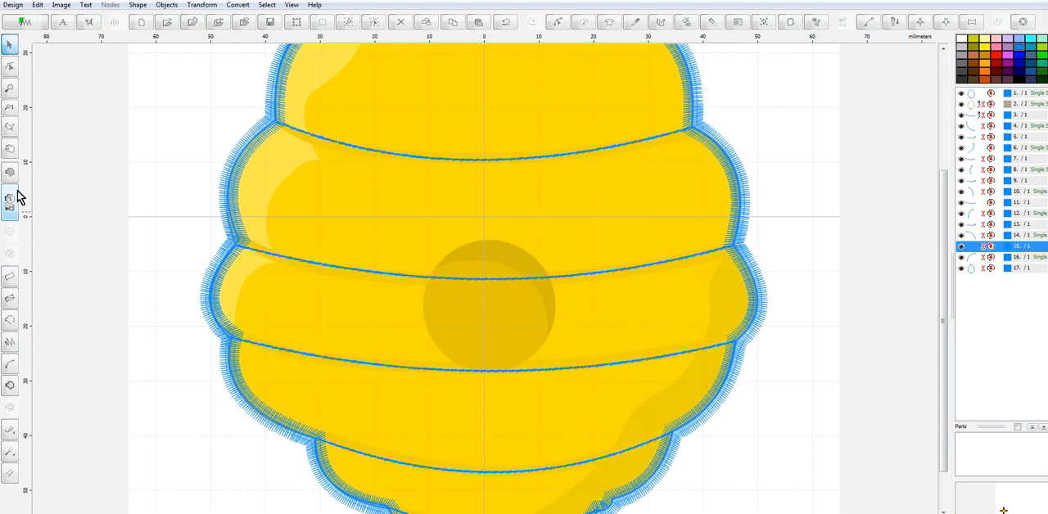
left_click(11, 321)
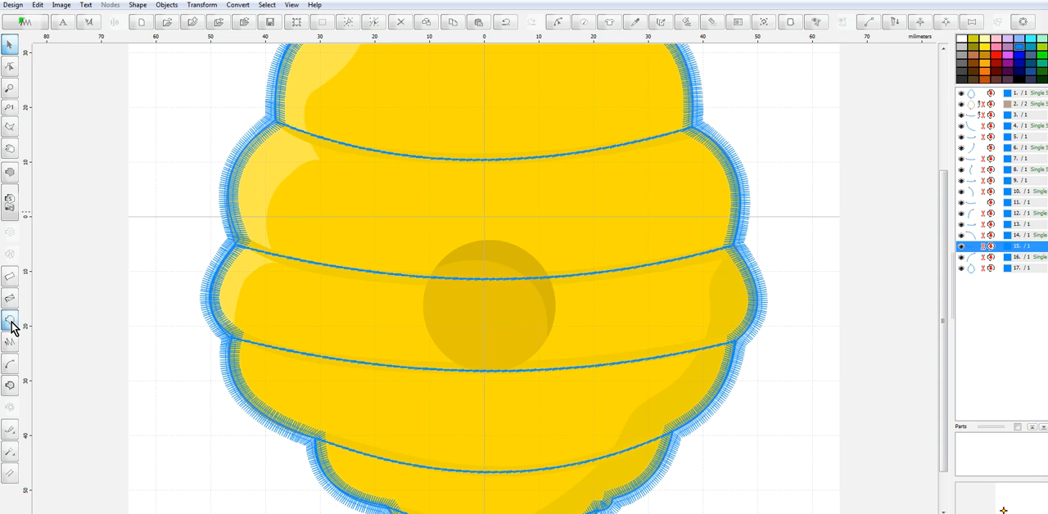
left_click(486, 240)
left_click(422, 306)
left_click_drag(459, 276, 440, 262)
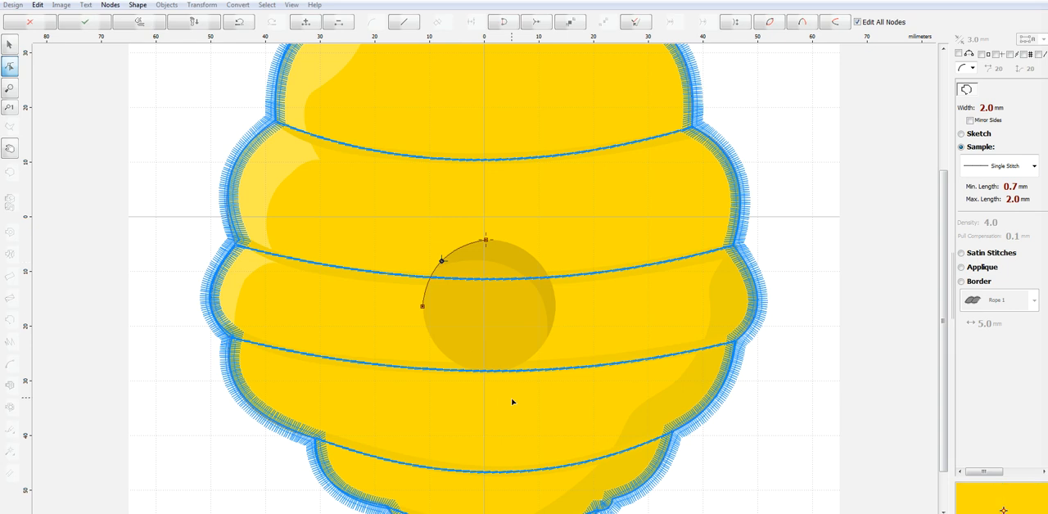
left_click(489, 371)
left_click_drag(458, 337, 443, 354)
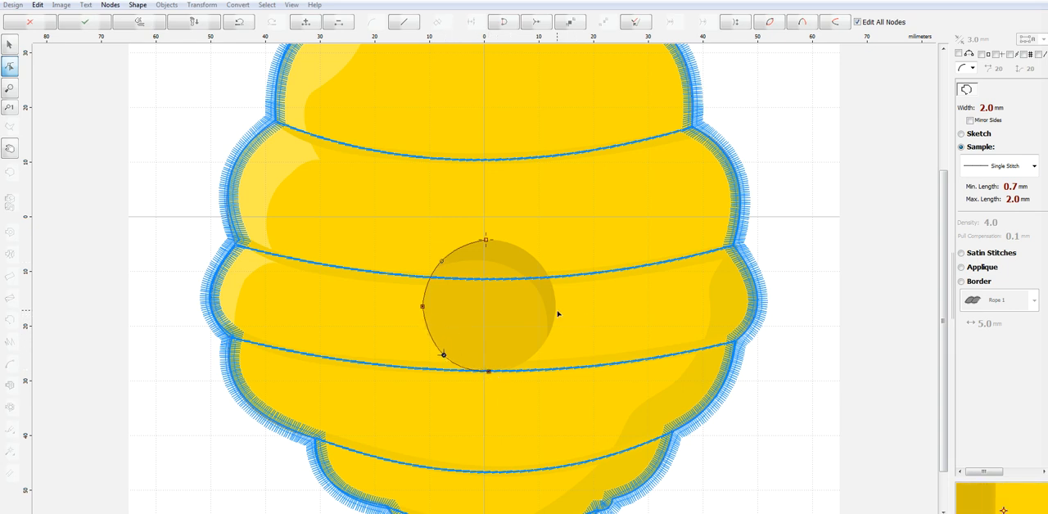
Curve the entrance hole outline around the right half back to its top point and finish the shape
left_click(555, 310)
left_click_drag(523, 342, 535, 354)
left_click(519, 245)
left_click_drag(519, 246, 486, 239)
left_click_drag(539, 281, 537, 260)
right_click(537, 260)
left_click(599, 278)
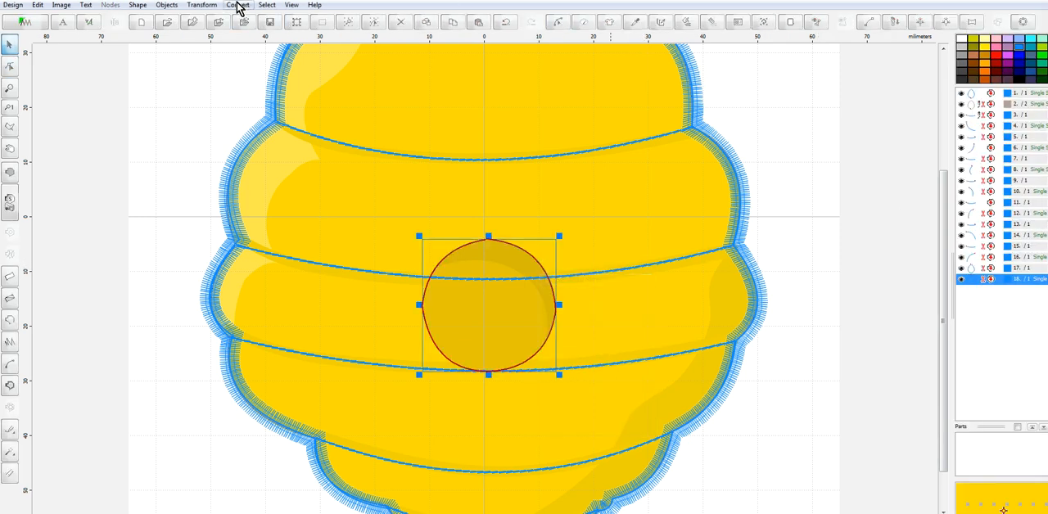
Convert the entrance hole outline into a fill object and delete the original outline
left_click(237, 4)
left_click(278, 79)
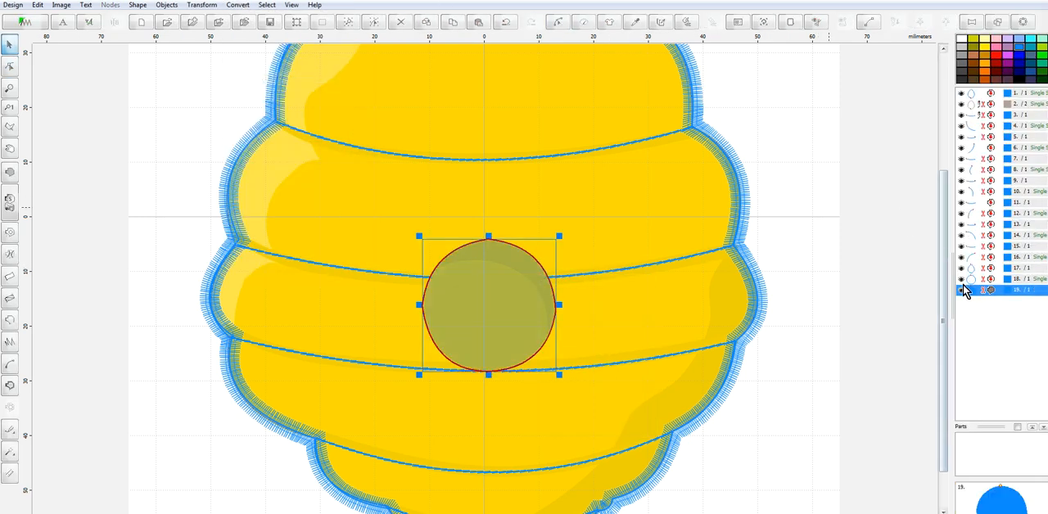
right_click(962, 285)
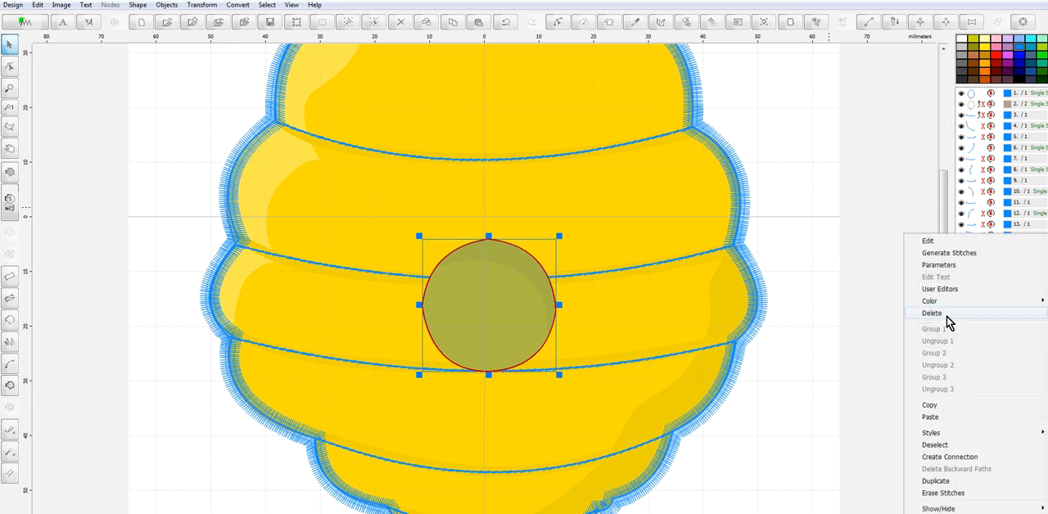
left_click(944, 314)
Set the entrance hole fill's angle to -10° and Zig-Zag 1 underlay to 3.0 mm, generate its stitches, and preview them realistically
left_click(974, 281)
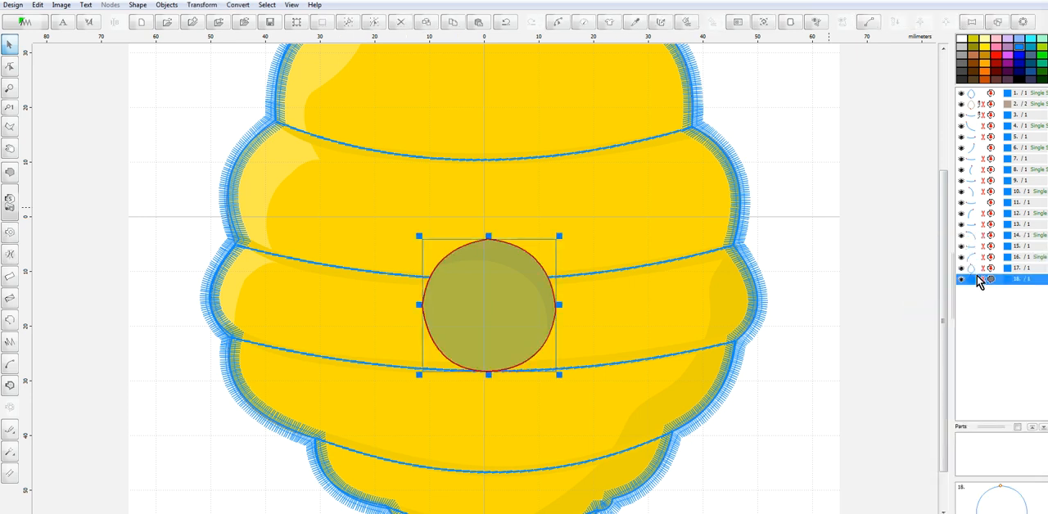
left_click(976, 270)
left_click(972, 282)
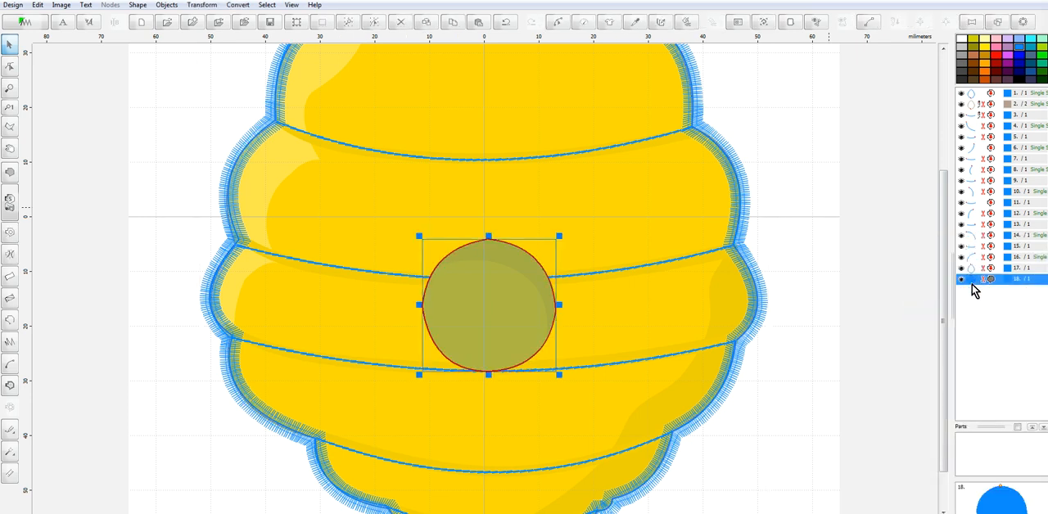
right_click(974, 291)
left_click(954, 265)
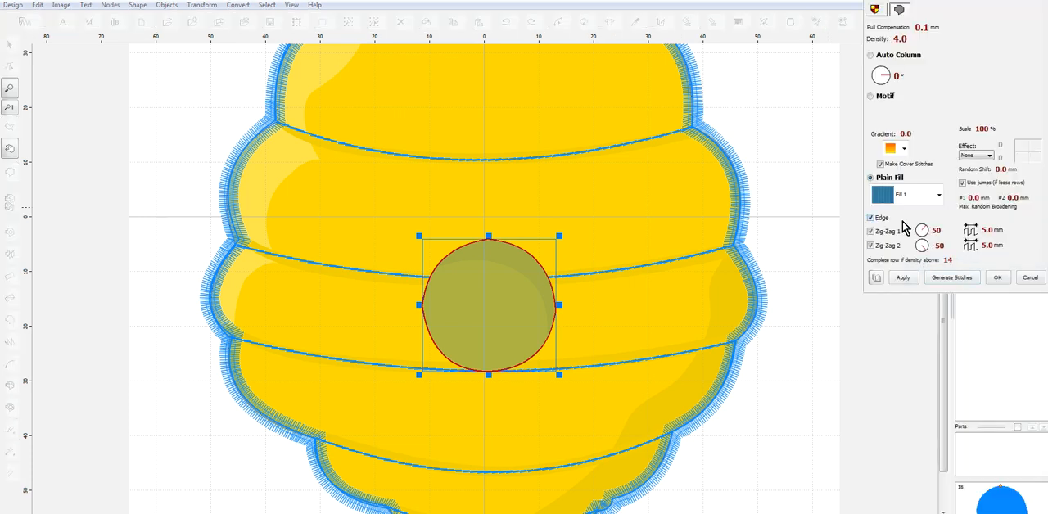
left_click(988, 235)
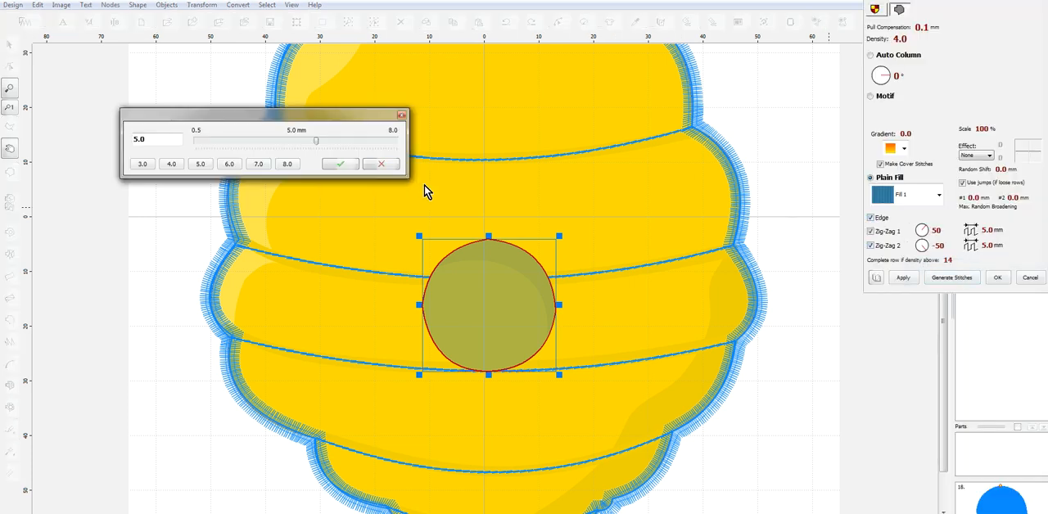
left_click(144, 166)
left_click(339, 164)
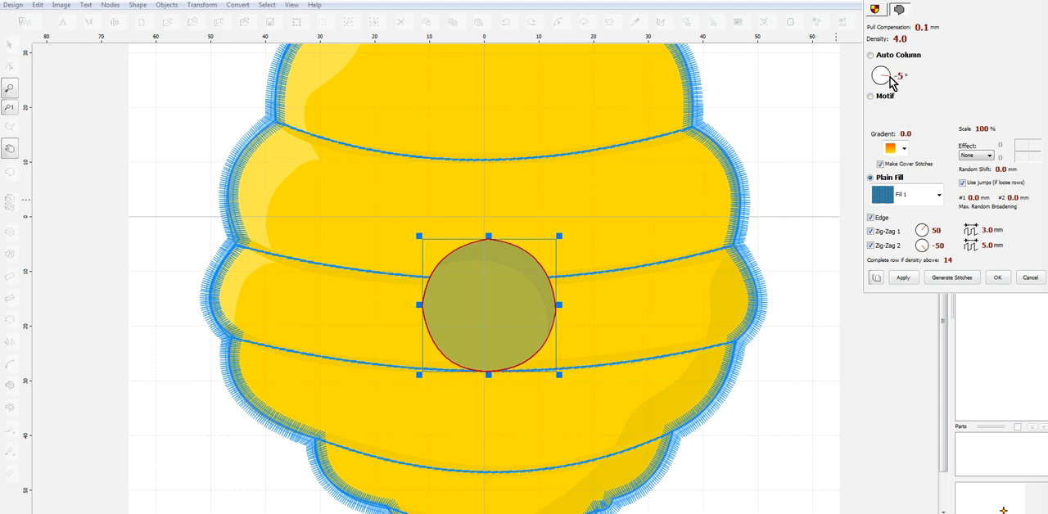
left_click(952, 277)
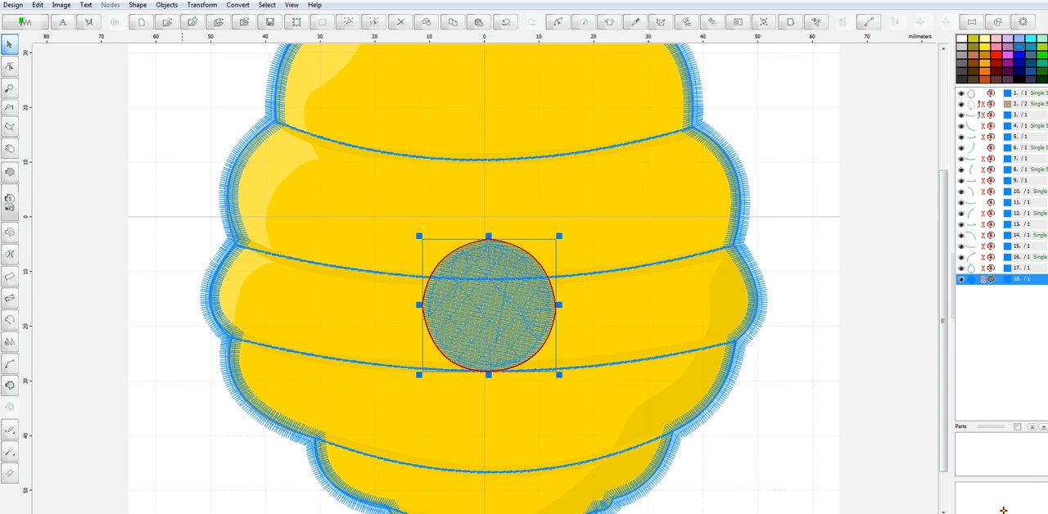
key("shift+x")
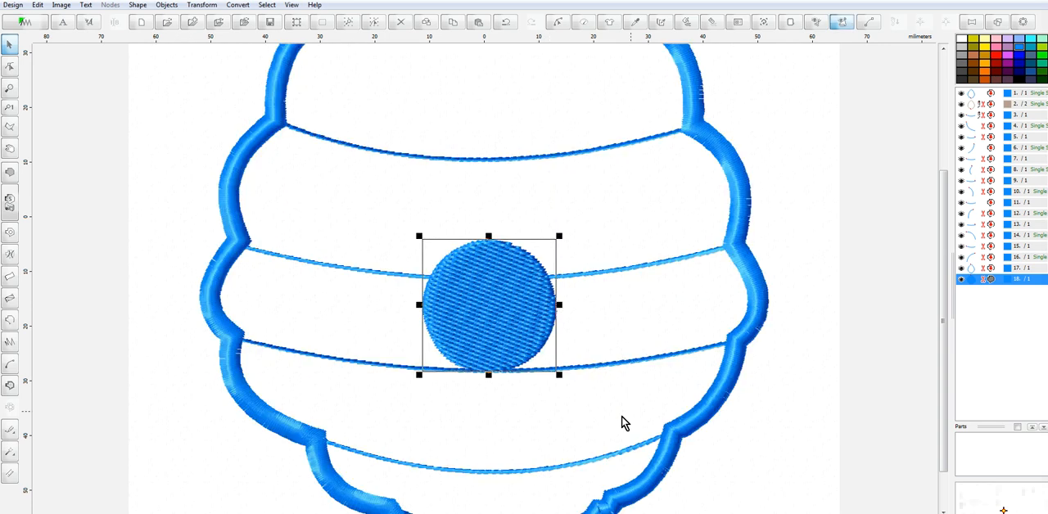
Group the band lines and the hive outline, objects 3 through 17, as Group 1
left_click(978, 268)
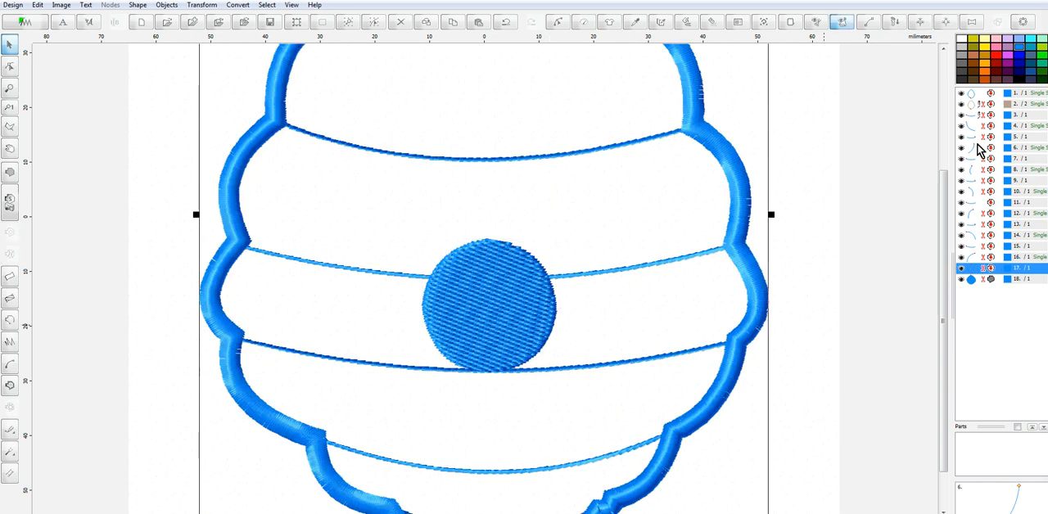
left_click(975, 116, "shift")
right_click(975, 116)
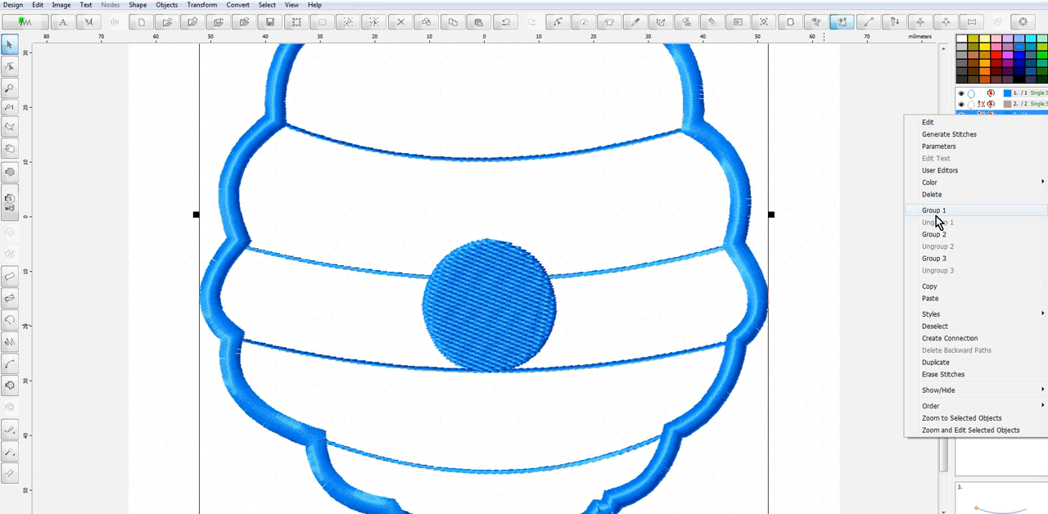
left_click(870, 212)
Recolor the grouped band lines and outline with Moonbeam 2019 from the Marathon Polyester thread catalog
right_click(970, 117)
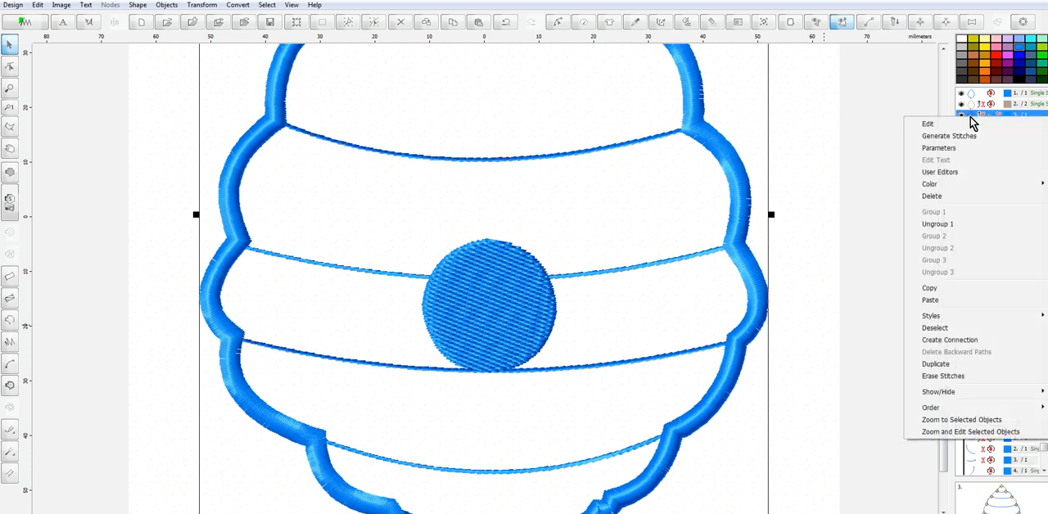
mouse_move(1008, 186)
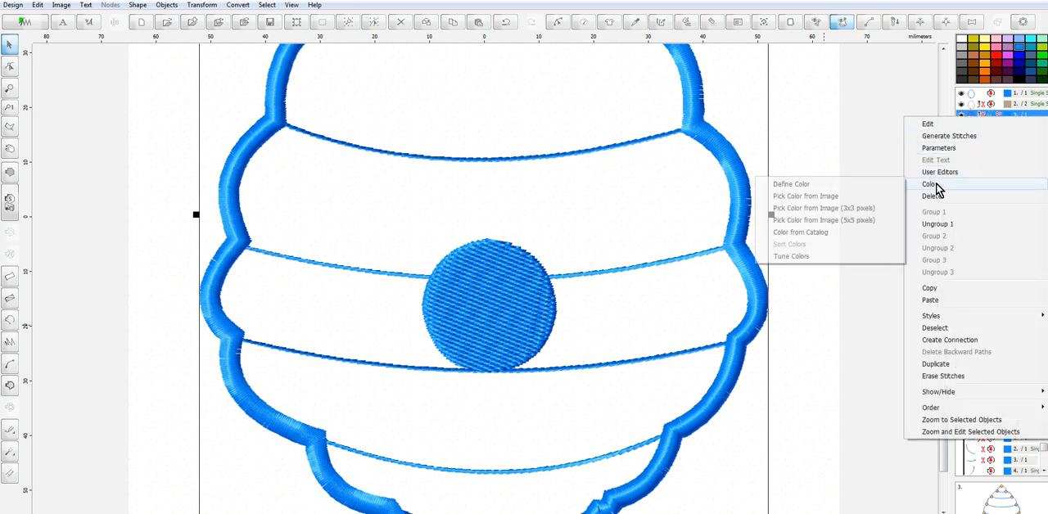
left_click(822, 233)
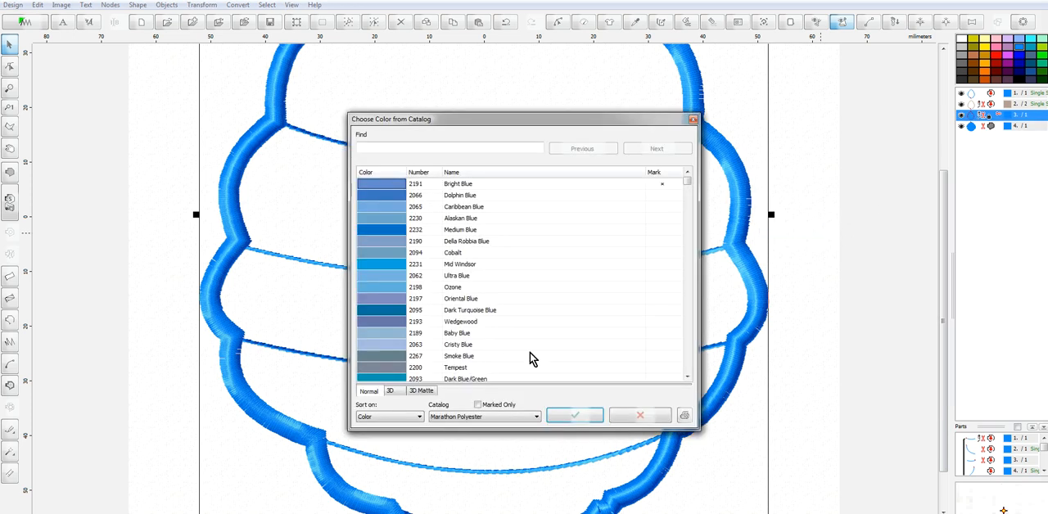
left_click(425, 148)
type("moon")
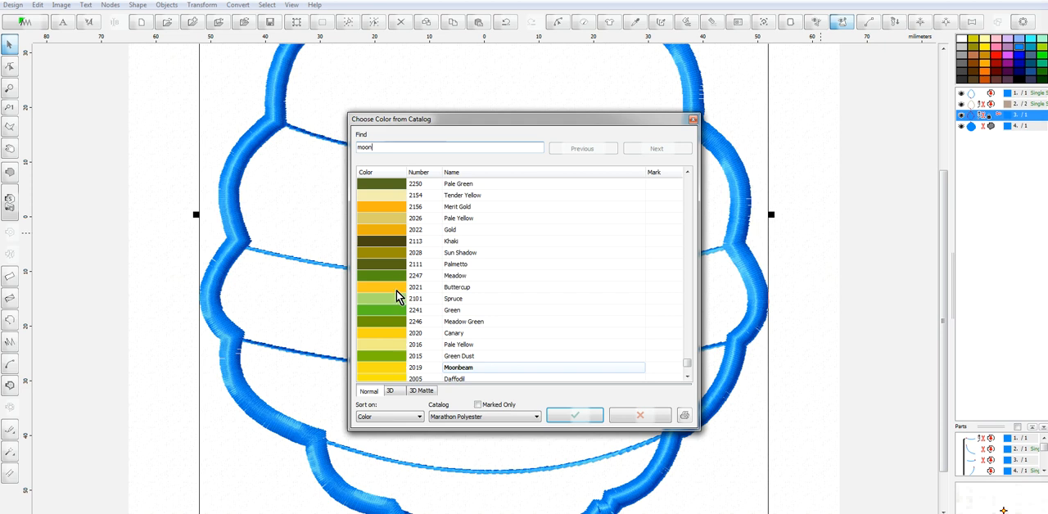
left_click(395, 374)
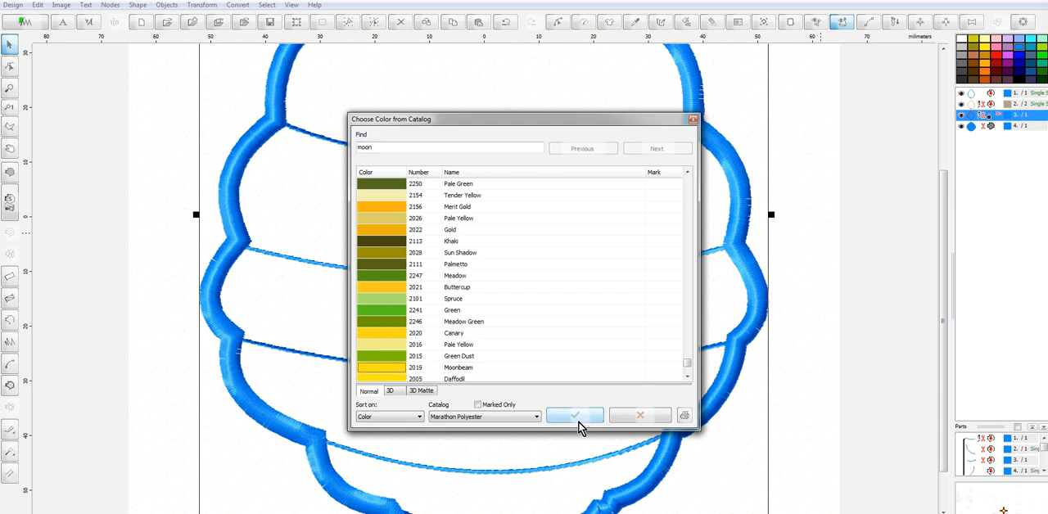
left_click(576, 418)
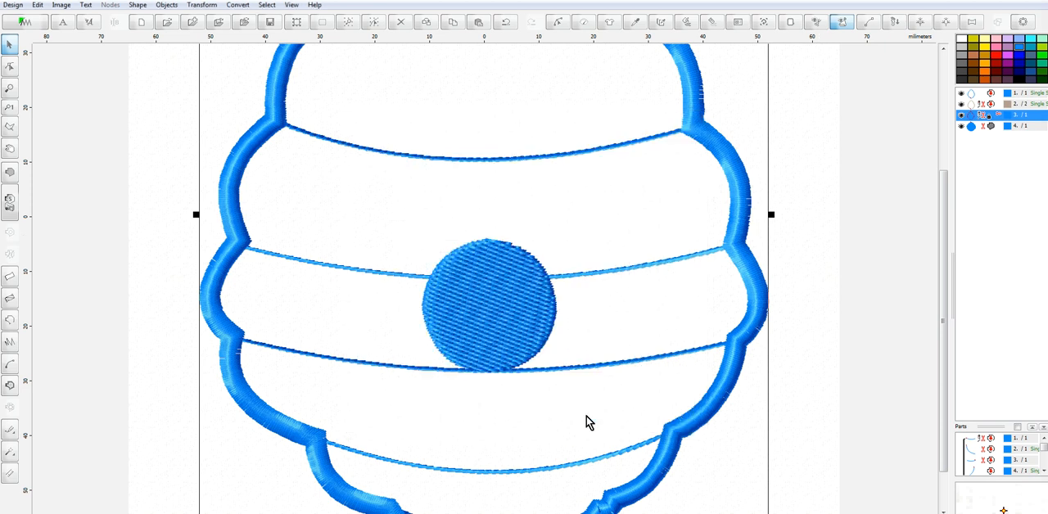
Recolor the entrance hole fill with Buttercup 2021 from the Marathon Polyester thread catalog
left_click(972, 126)
right_click(974, 126)
mouse_move(945, 200)
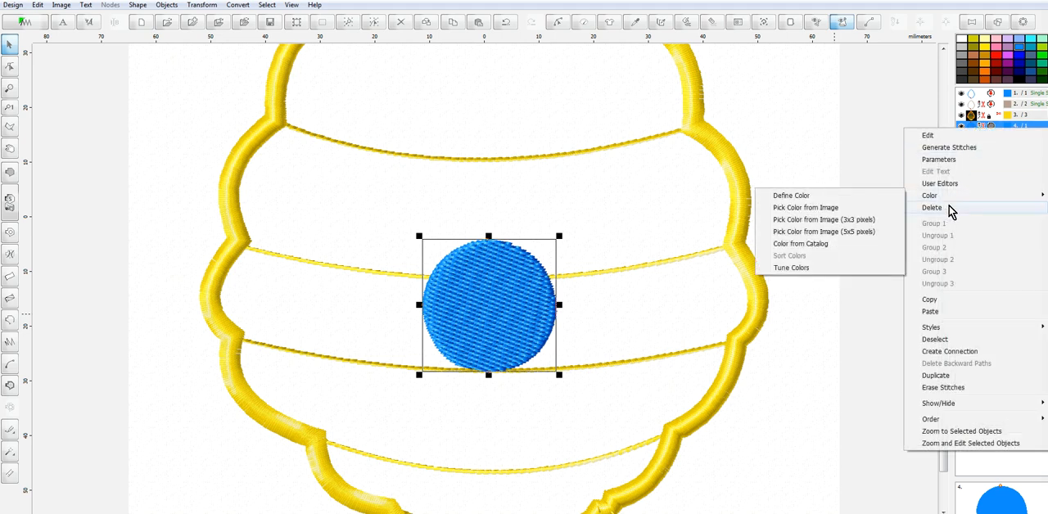
left_click(810, 245)
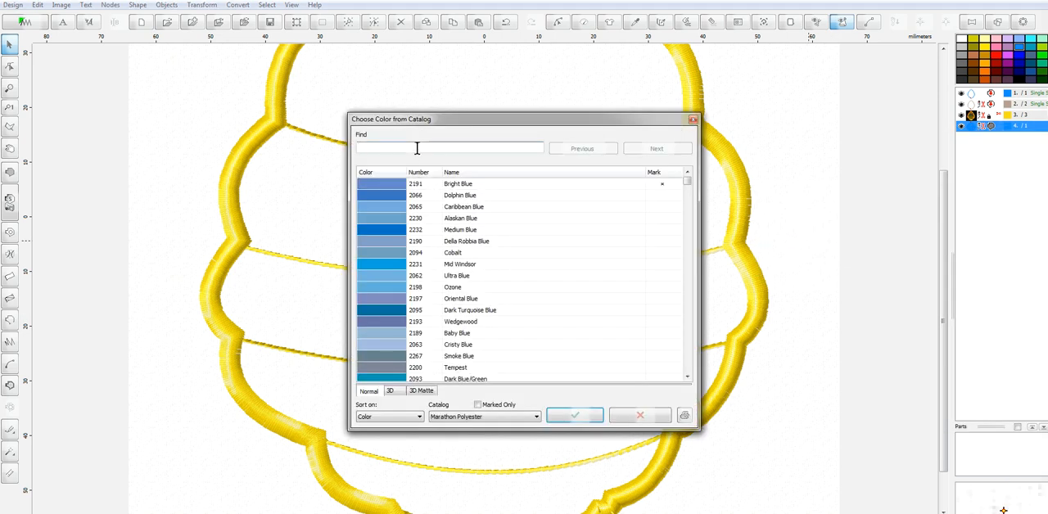
type("but")
left_click(388, 366)
left_click(585, 420)
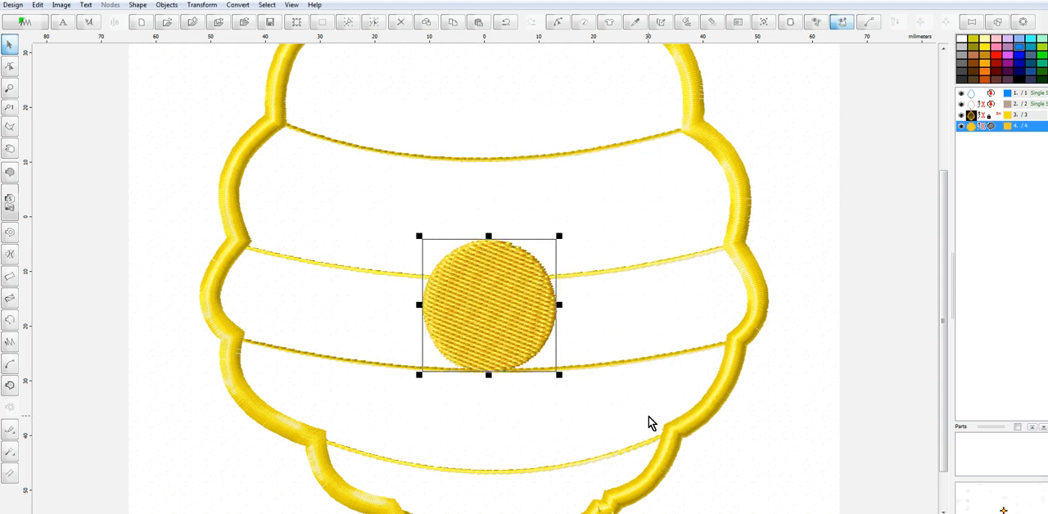
Select all objects of the beehive design
key("minus")
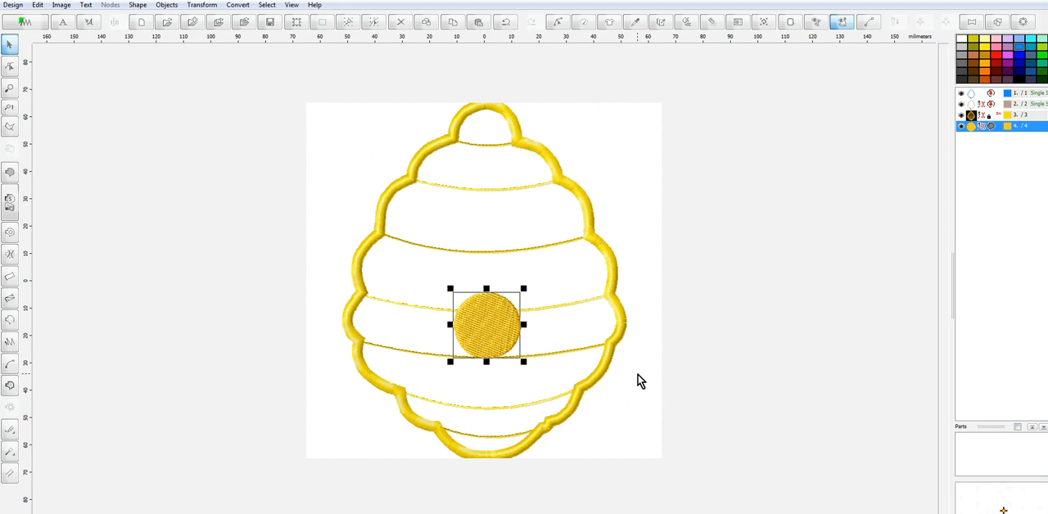
key("minus")
key("plus")
key("plus")
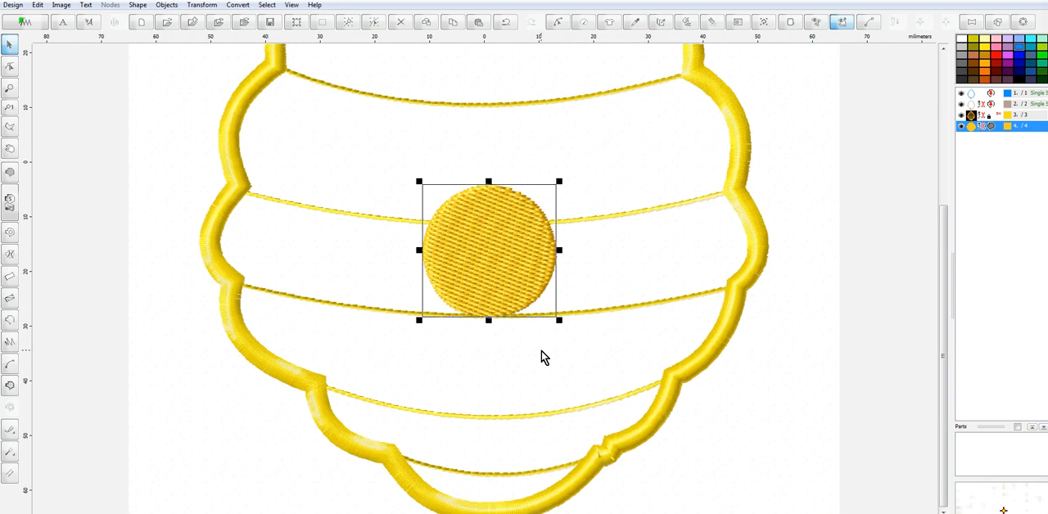
key("minus")
key("ctrl+a")
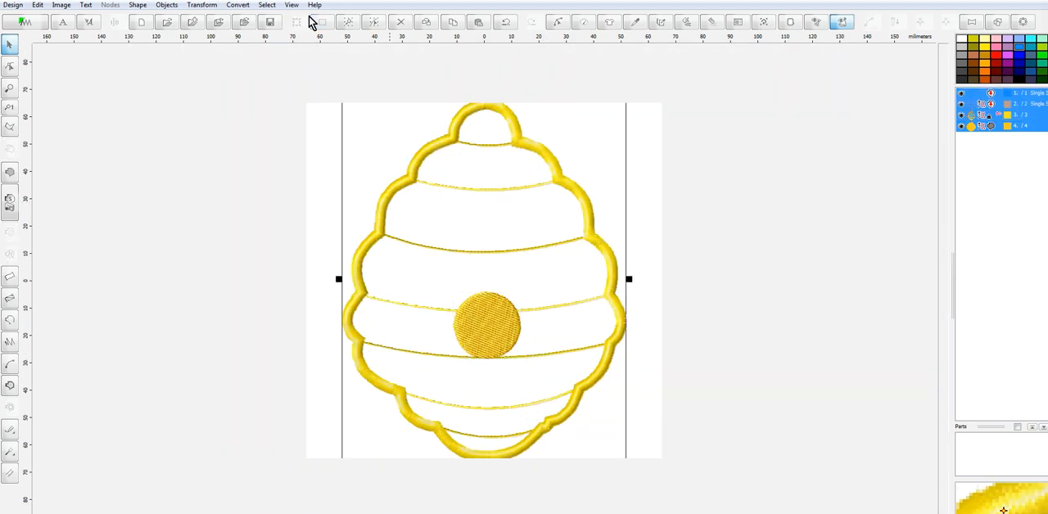
Set the hoop size to BabyLock ESE, Brother 8200 (large) 130 x 180 mm and apply it
left_click(61, 6)
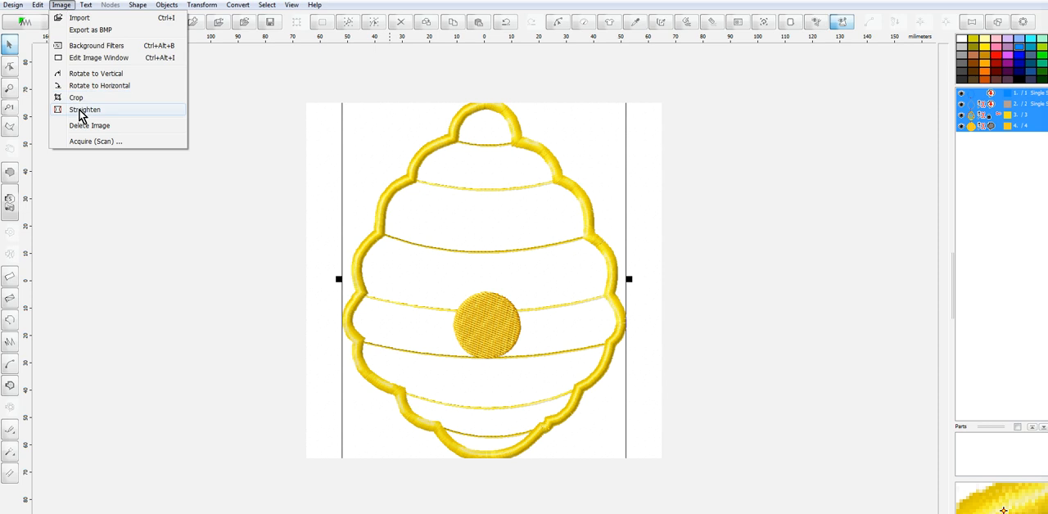
left_click(85, 125)
left_click(38, 5)
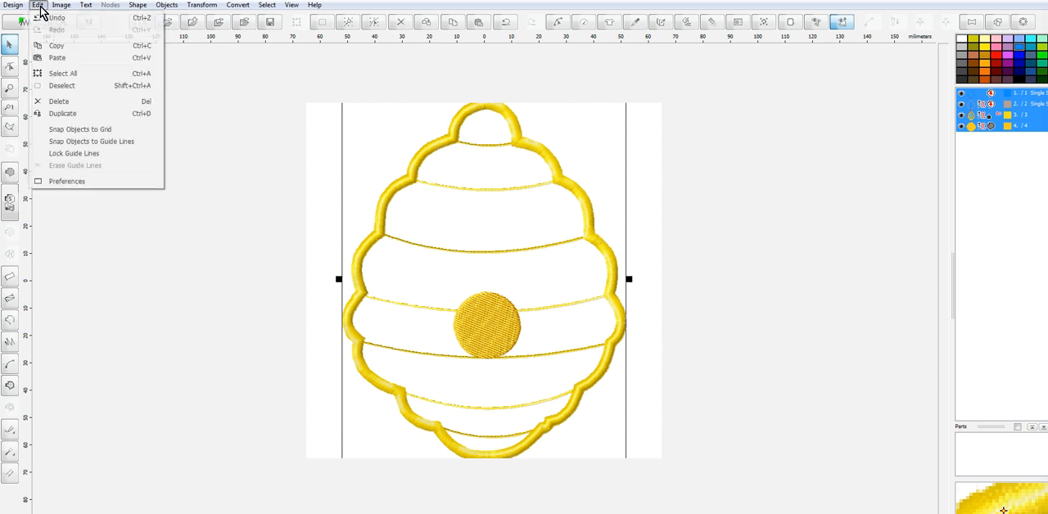
left_click(78, 182)
left_click(604, 194)
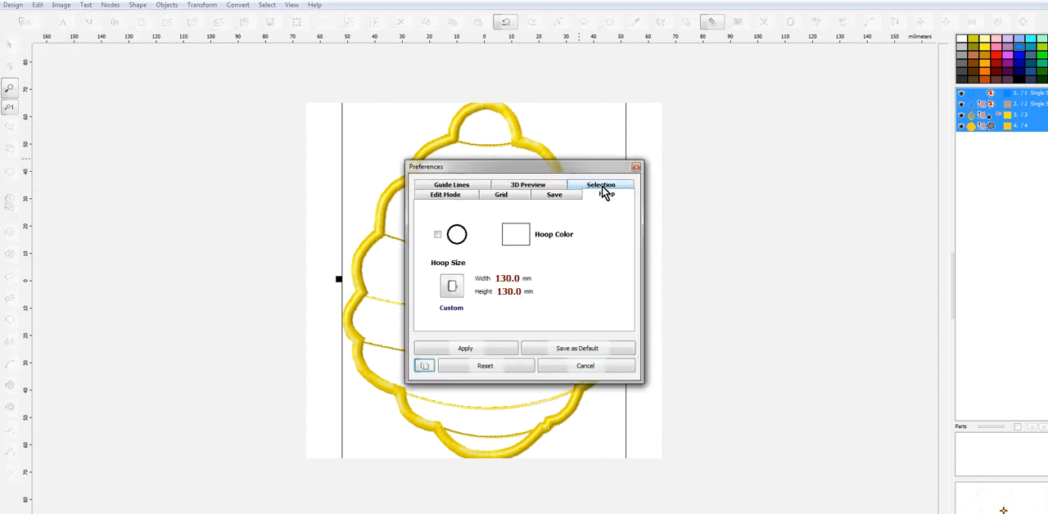
left_click(453, 286)
left_click(557, 183)
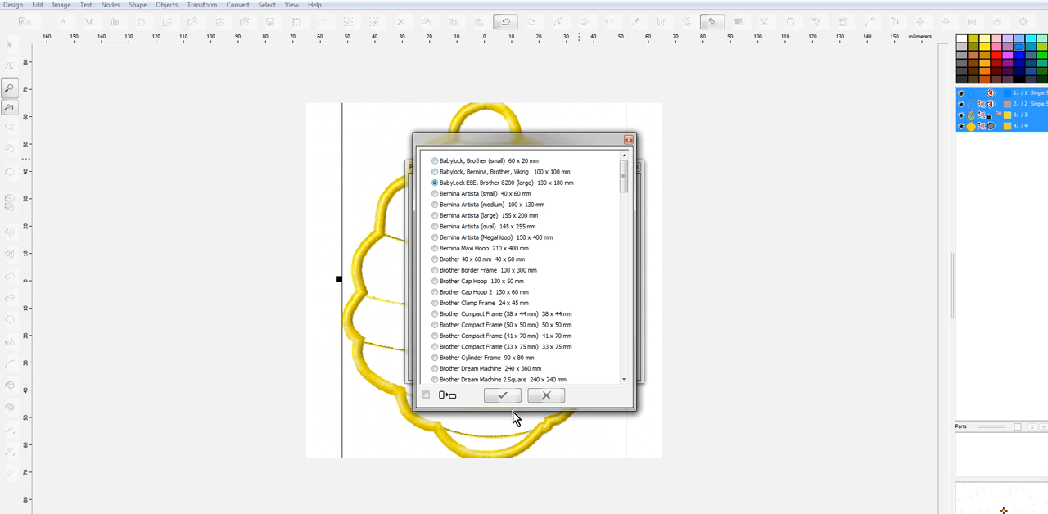
left_click(511, 397)
left_click(510, 350)
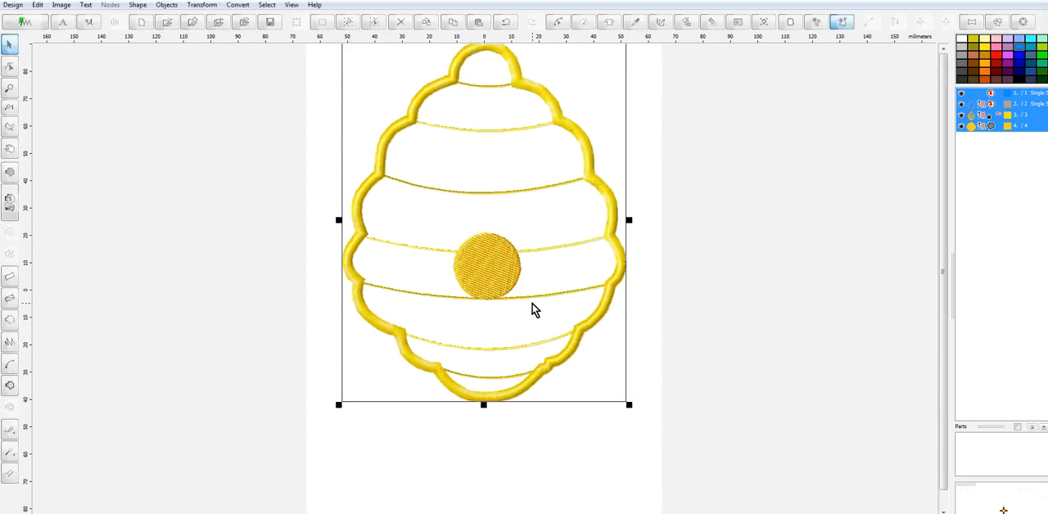
Enlarge the whole beehive proportionally to about 127 mm wide and 162 mm high within the hoop, and regenerate its stitches
left_click_drag(628, 405, 645, 465)
left_click_drag(580, 392, 545, 402)
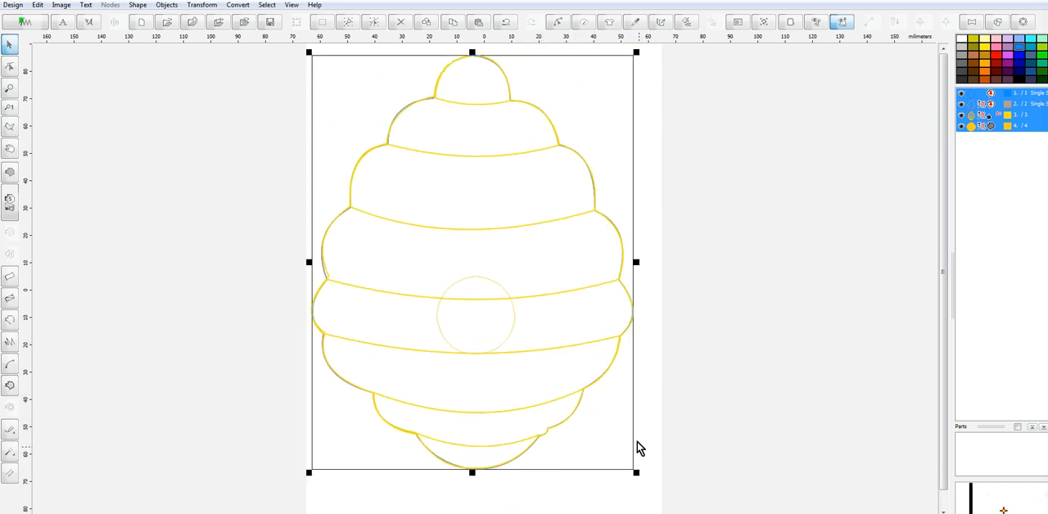
left_click_drag(636, 474, 647, 488)
right_click(563, 369)
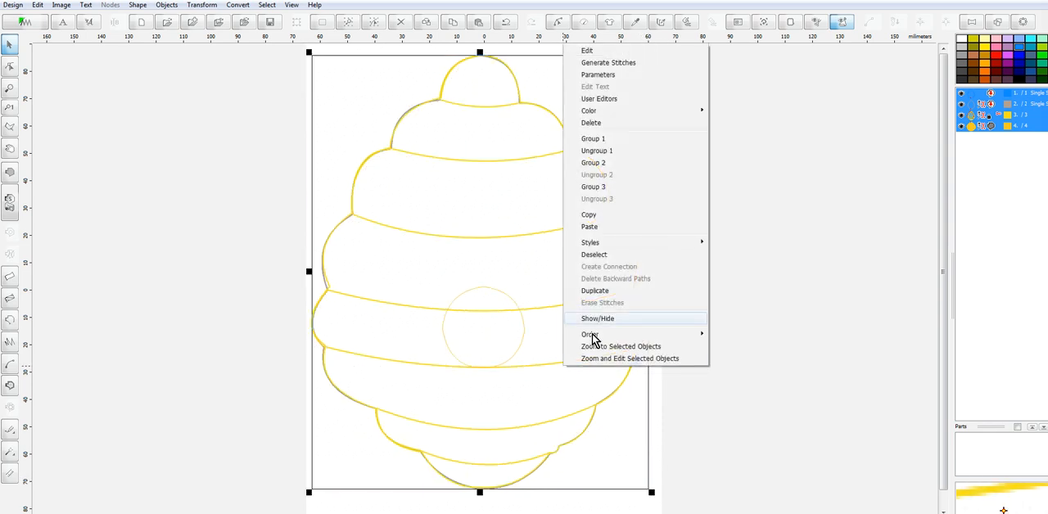
left_click(635, 62)
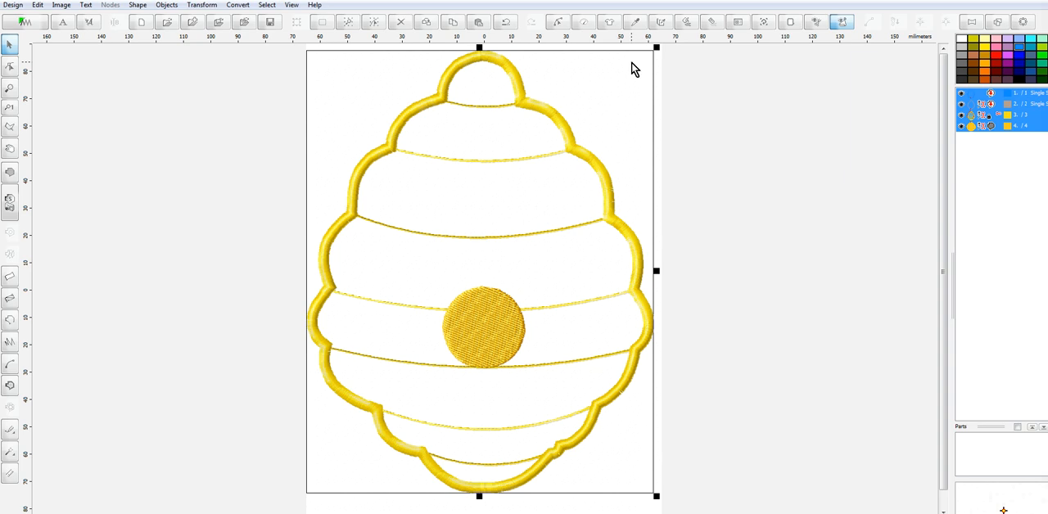
Center the enlarged beehive in the hoop and check its fit from top to bottom
key("p")
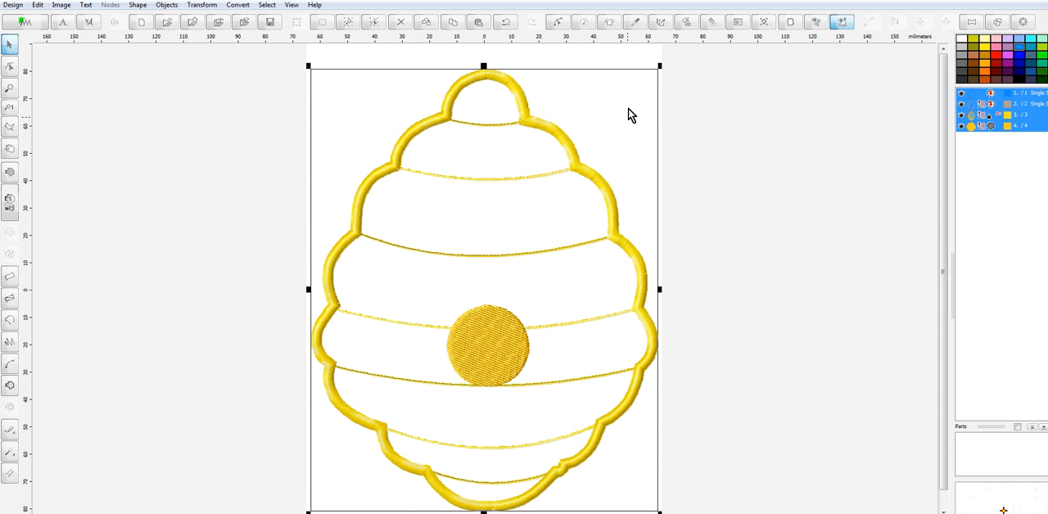
scroll(621, 116, "down", 1)
scroll(453, 274, "up", 1)
scroll(453, 273, "down", 1)
scroll(453, 273, "up", 1)
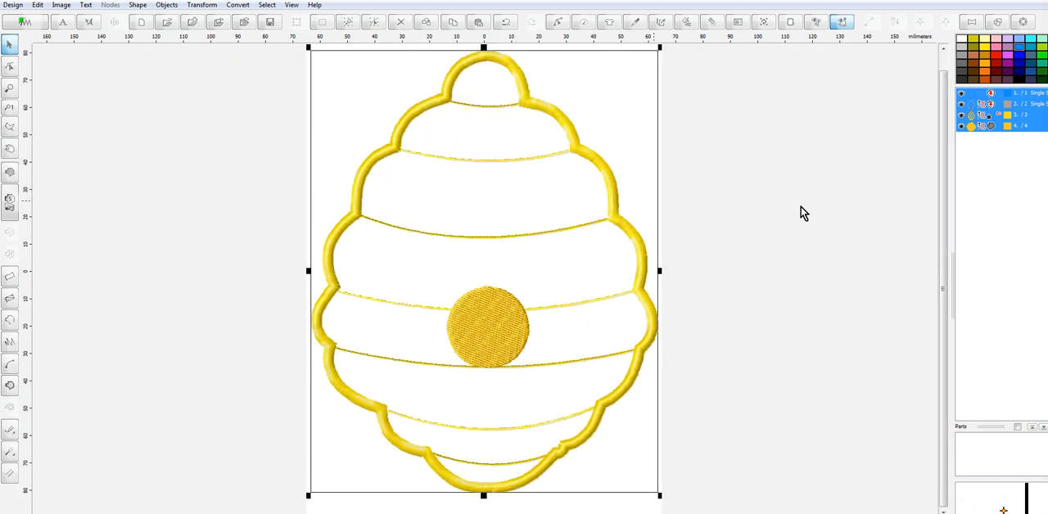